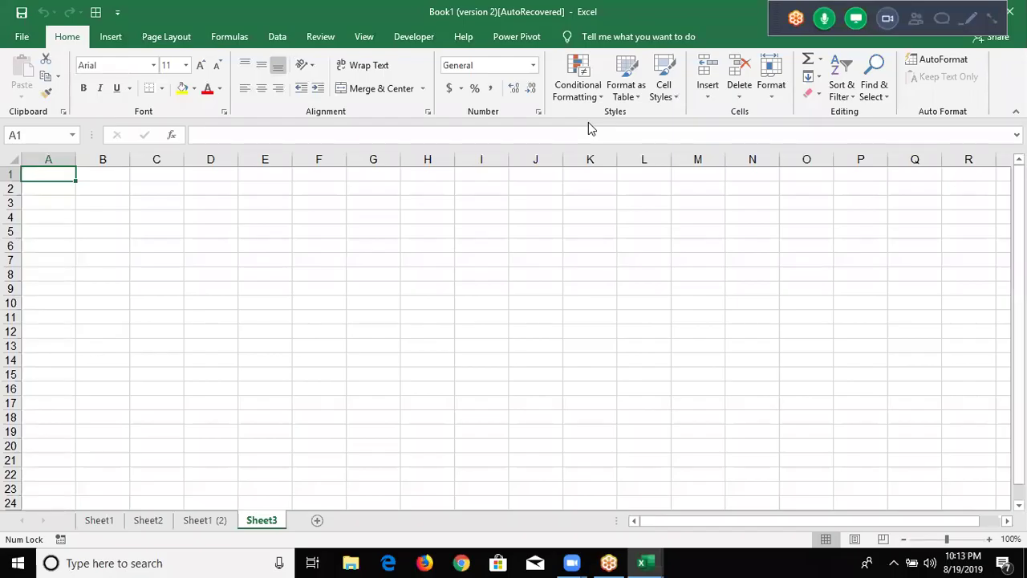
# - Open the Visual Basic editor from the Developer tab
pyautogui.click(265, 35)
pyautogui.click(374, 259)
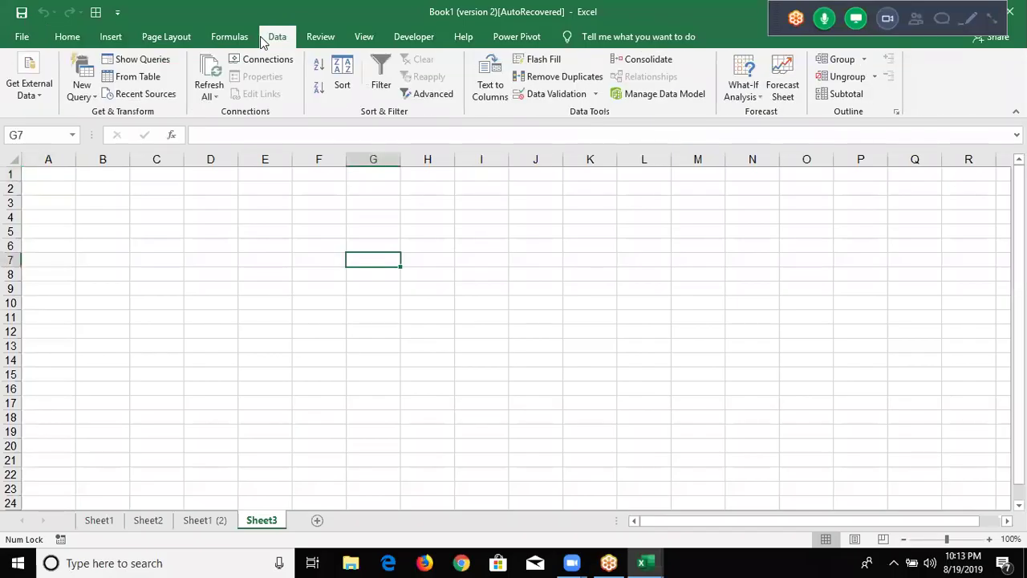
pyautogui.click(413, 36)
pyautogui.click(22, 80)
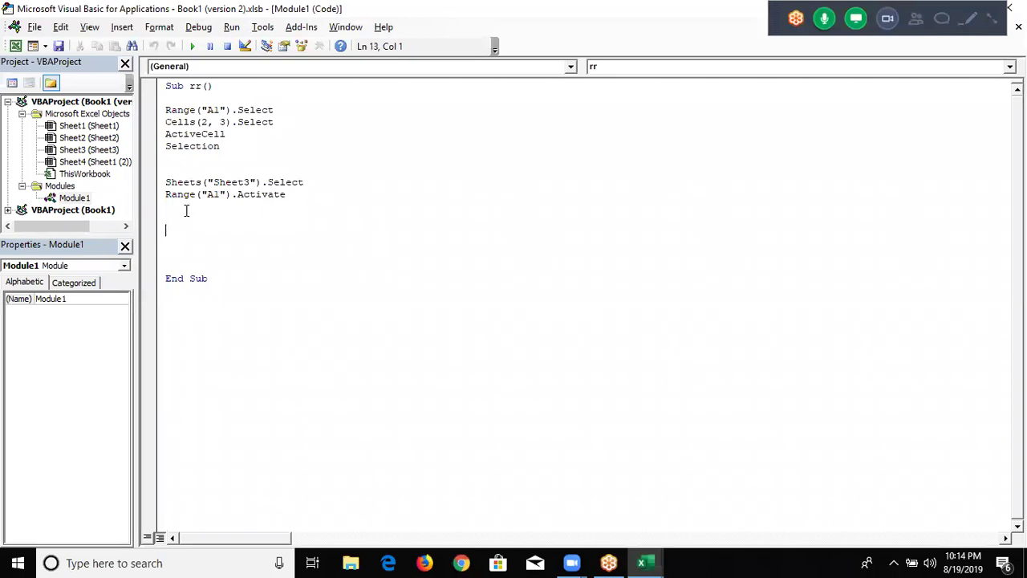
# - Add the line Range("A1:A10").Select to macro rr
pyautogui.press('Return')
pyautogui.write('range')
pyautogui.write('("A')
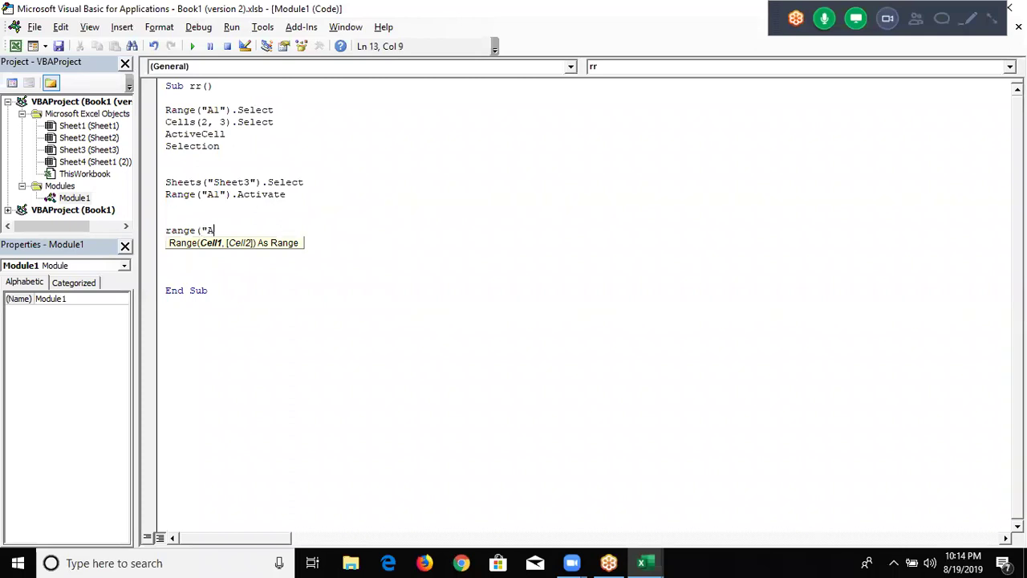
pyautogui.write('1')
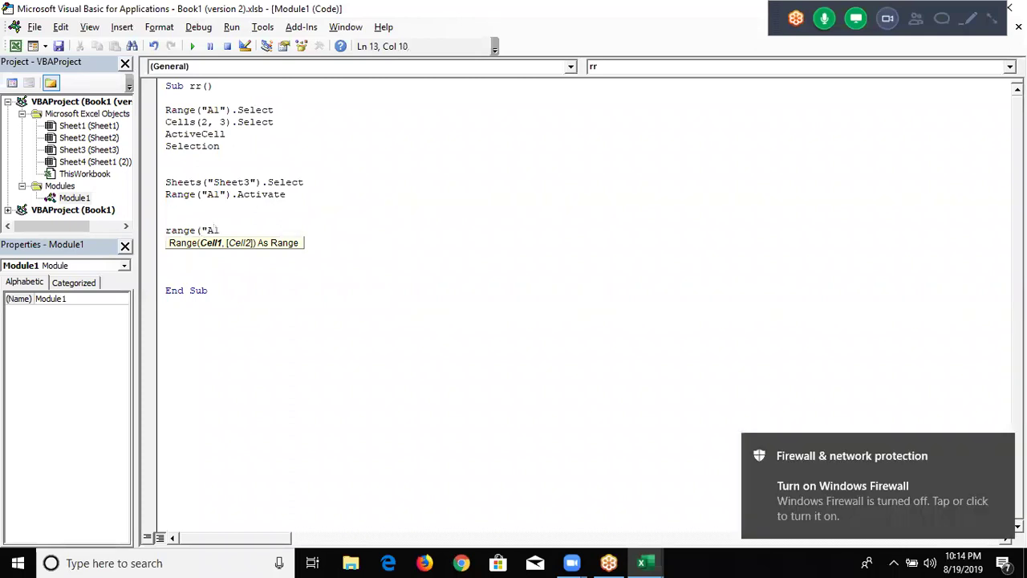
pyautogui.write(':A')
pyautogui.write('10")')
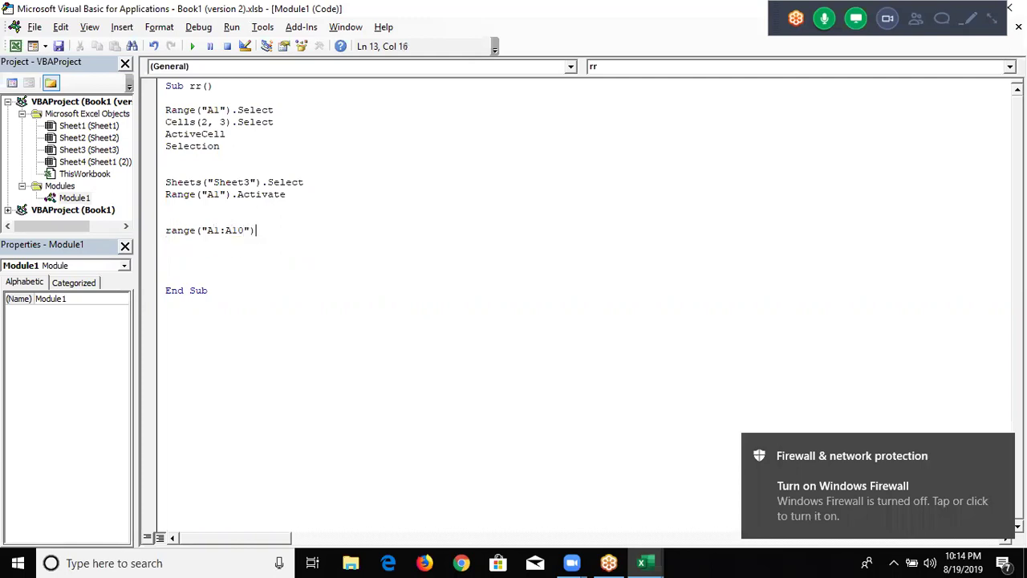
pyautogui.write('.s')
pyautogui.write('e')
pyautogui.press('Return')
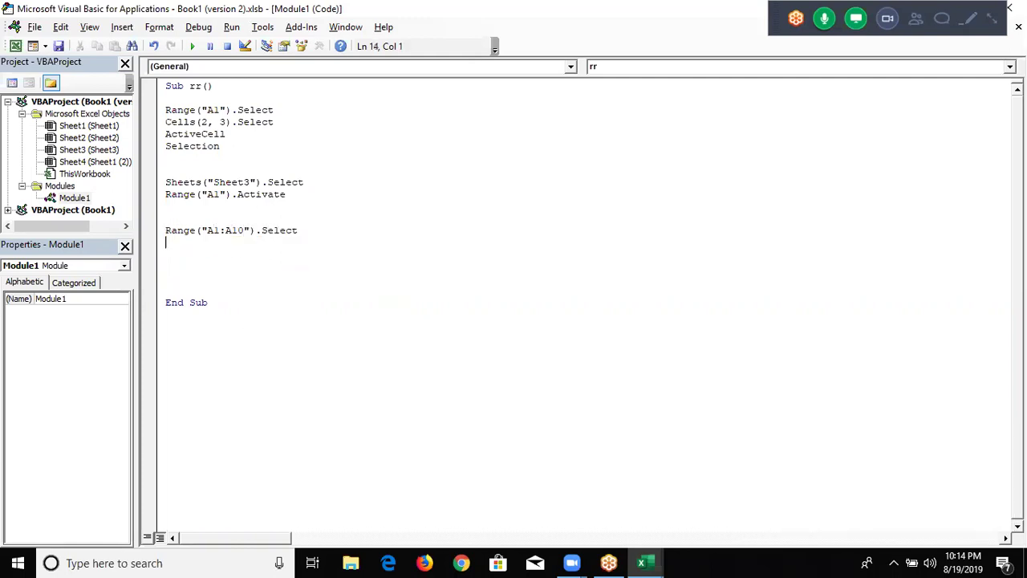
pyautogui.write('er')
pyautogui.press('BackSpace')
pyautogui.press('BackSpace')
# - Add a second line, Range("A1", "A10").Select, below it
pyautogui.write('range(')
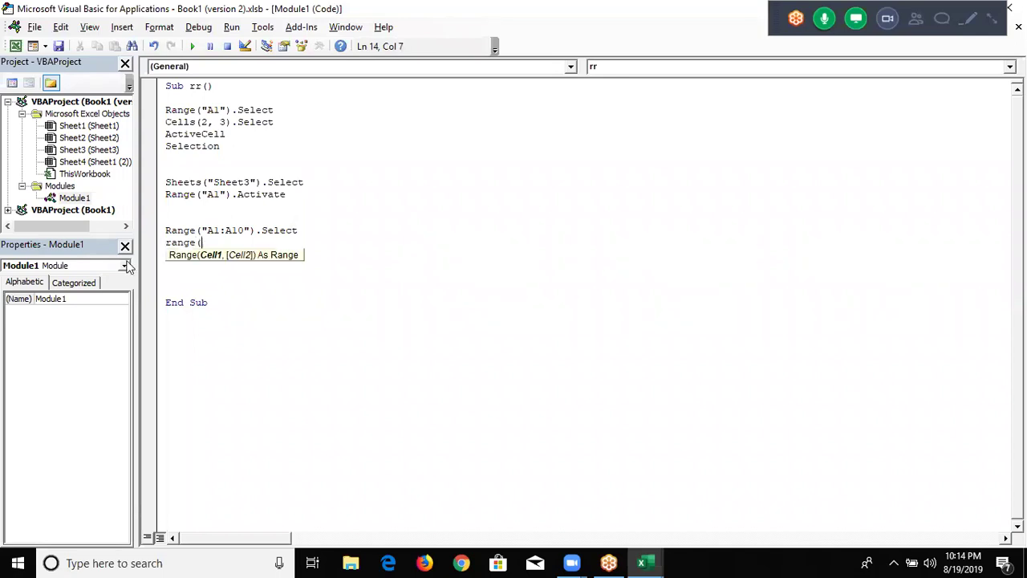
pyautogui.write('"A')
pyautogui.write('1",')
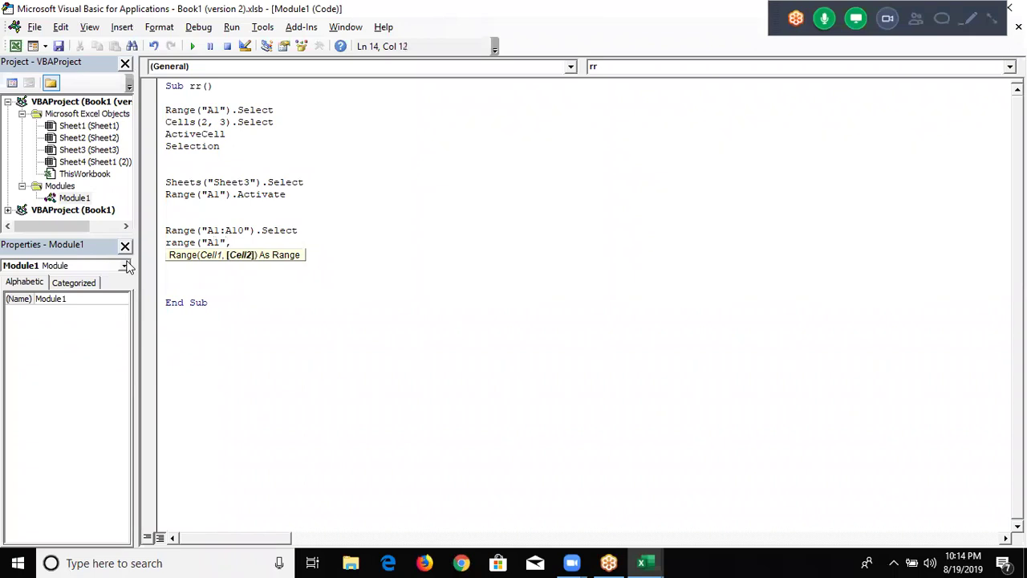
pyautogui.press('Return')
pyautogui.press('Return')
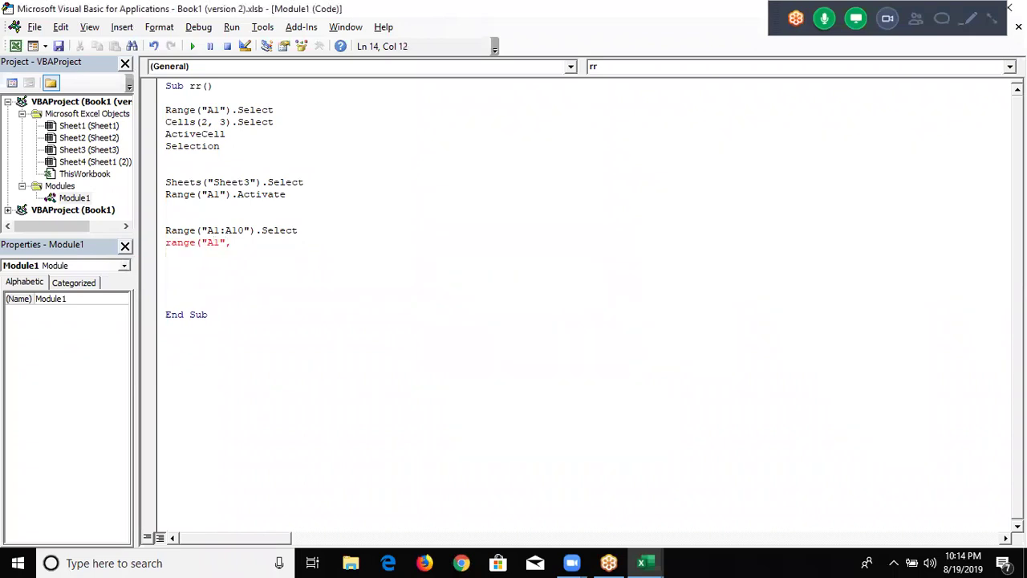
pyautogui.write('"A10')
pyautogui.write('").Select')
pyautogui.press('Return')
pyautogui.press('Return')
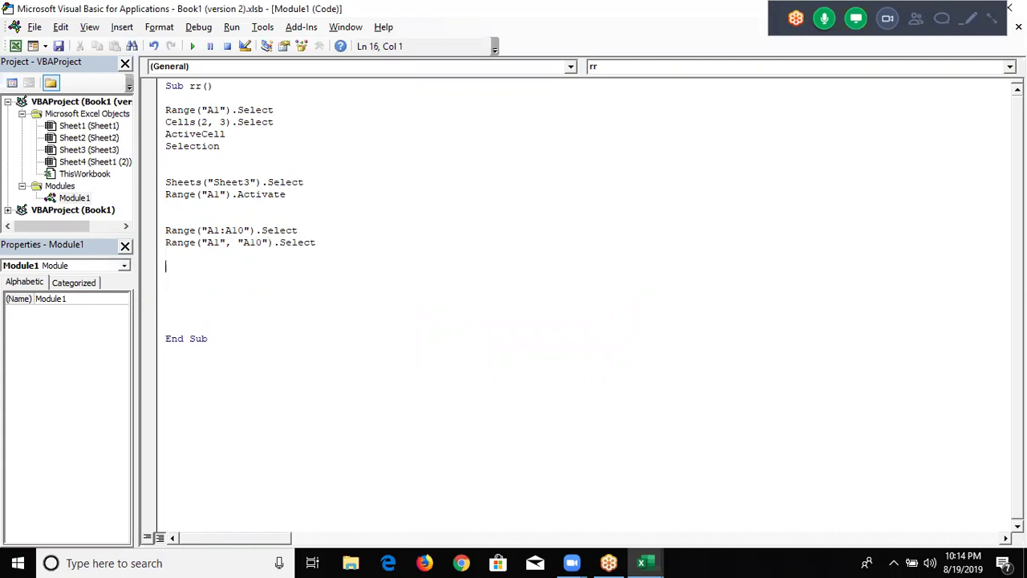
# - Enter a RANDBETWEEN formula in A1 of Sheet3 and fill it across A1:G13
pyautogui.hotkey('alt', 'F11')
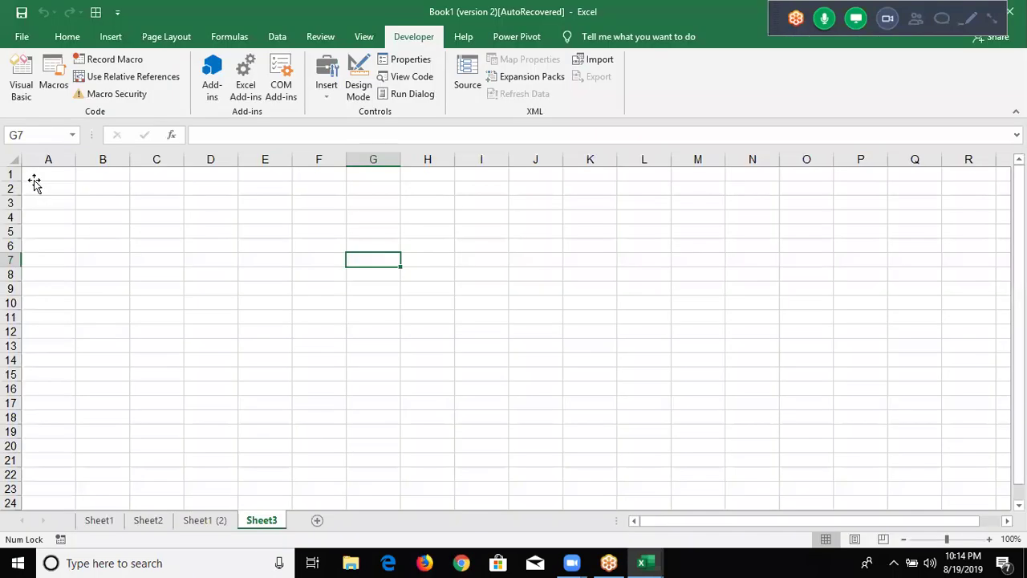
pyautogui.click(34, 178)
pyautogui.write('=r')
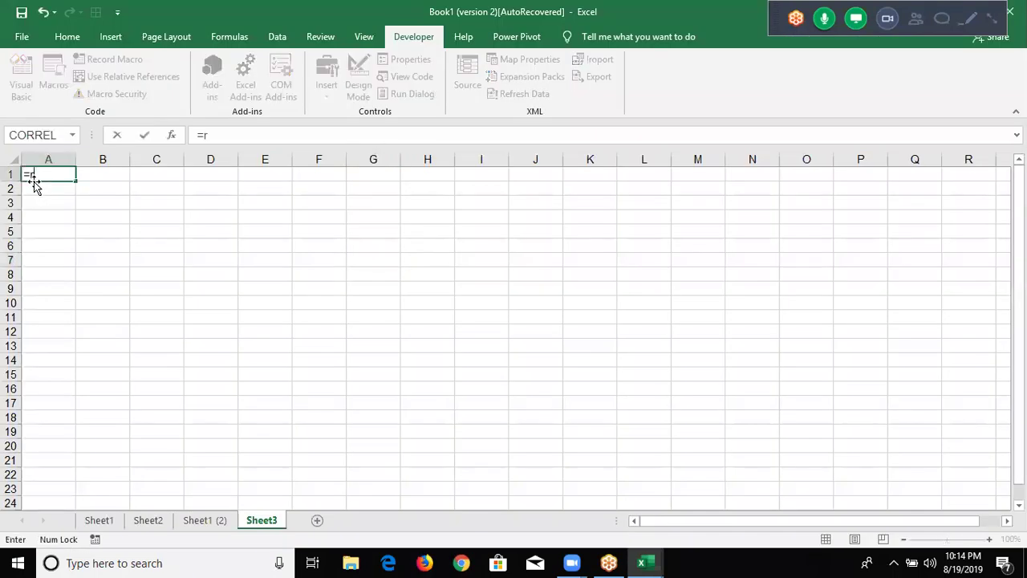
pyautogui.write('andbetween(10')
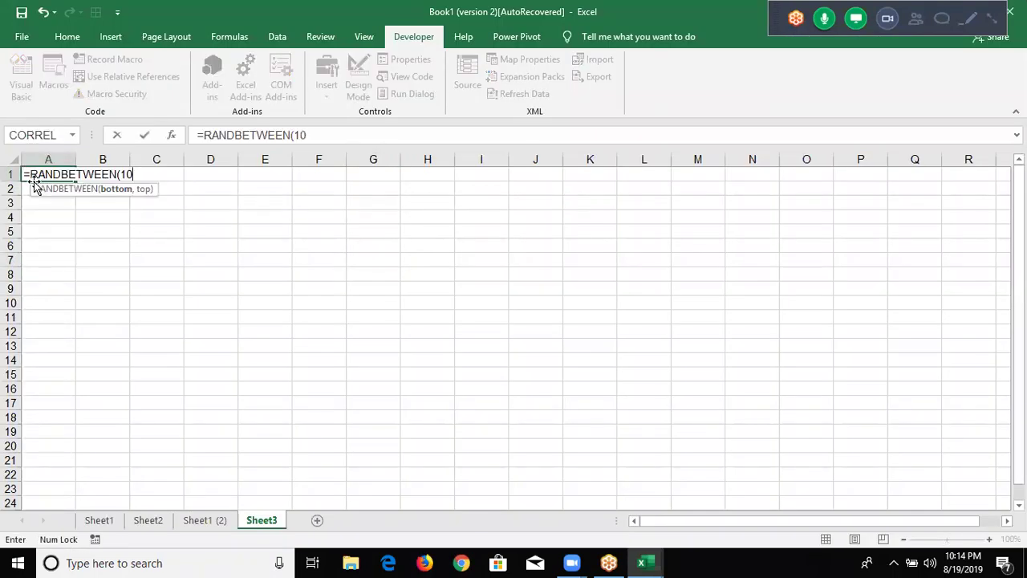
pyautogui.write(',100')
pyautogui.press('Return')
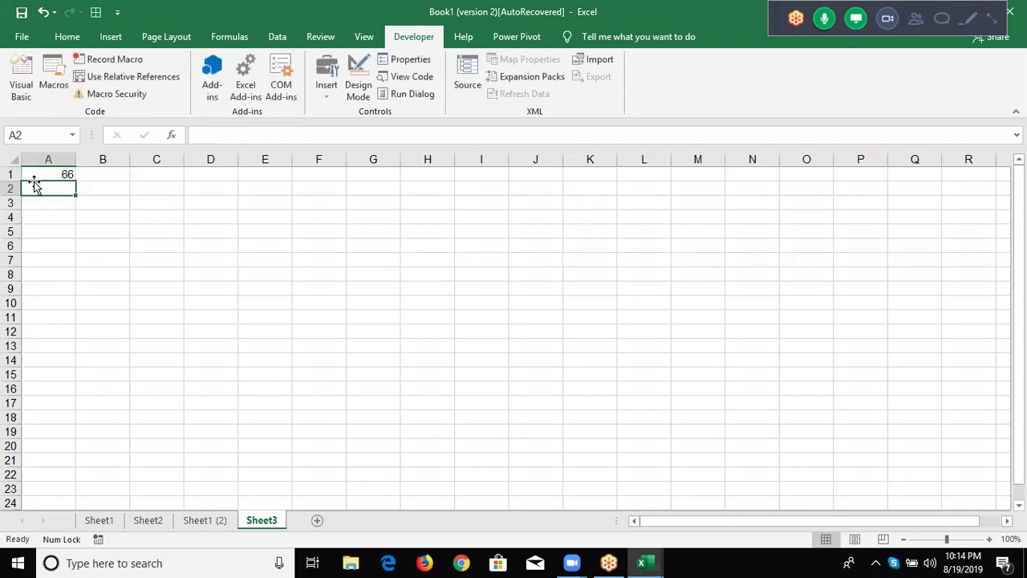
pyautogui.press('Up')
pyautogui.hotkey('shift', 'Right')
pyautogui.hotkey('shift', 'Right')
pyautogui.hotkey('shift', 'Right')
pyautogui.hotkey('shift', 'Right')
pyautogui.hotkey('shift', 'Right')
pyautogui.hotkey('shift', 'Down')
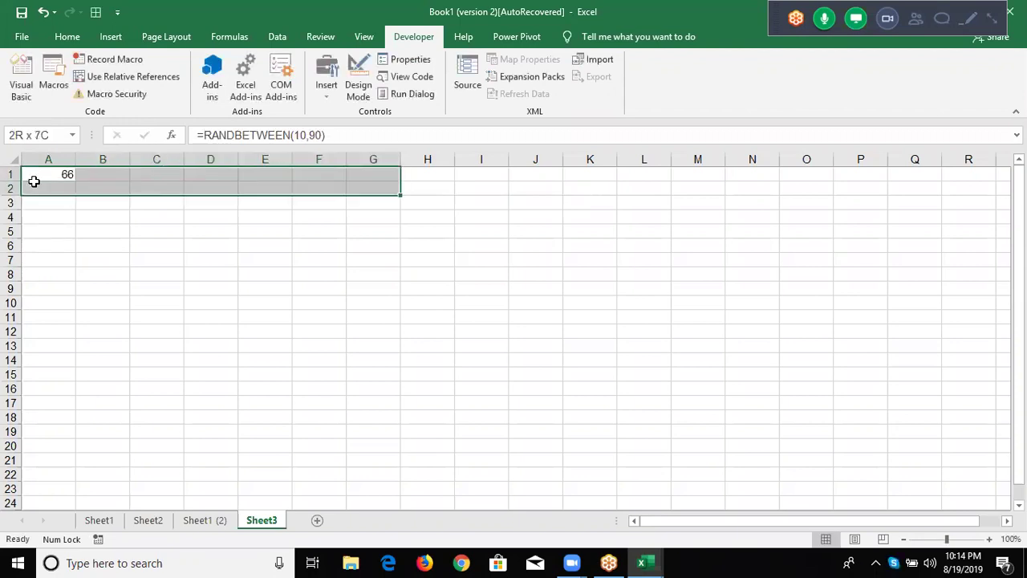
pyautogui.hotkey('shift', 'Down')
pyautogui.hotkey('shift', 'Down')
pyautogui.hotkey('shift', 'Down')
pyautogui.hotkey('ctrl', 'v')
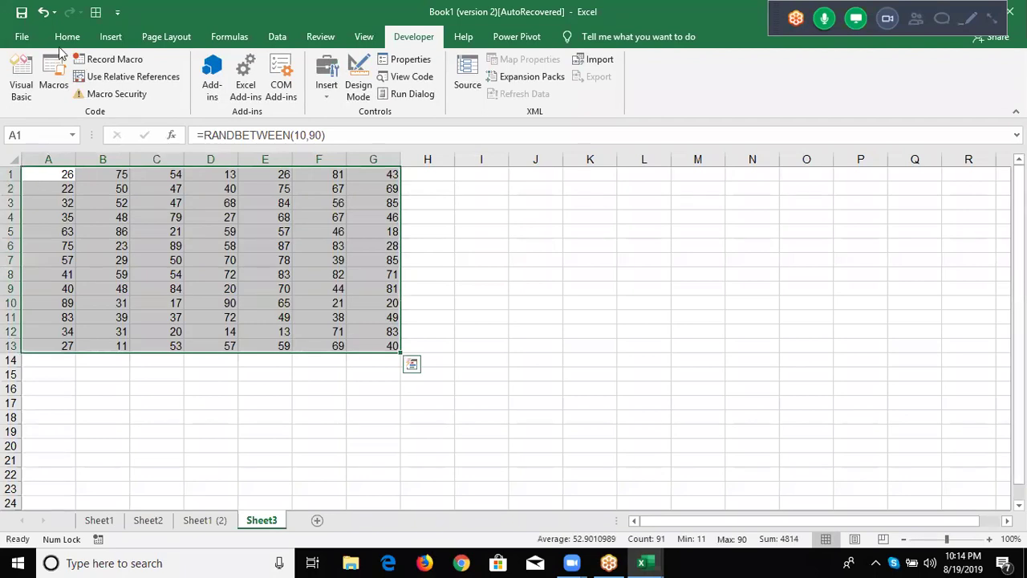
# - Convert A1:G13 to fixed values with copy and Paste Values, then return to A1
pyautogui.hotkey('ctrl', 'c')
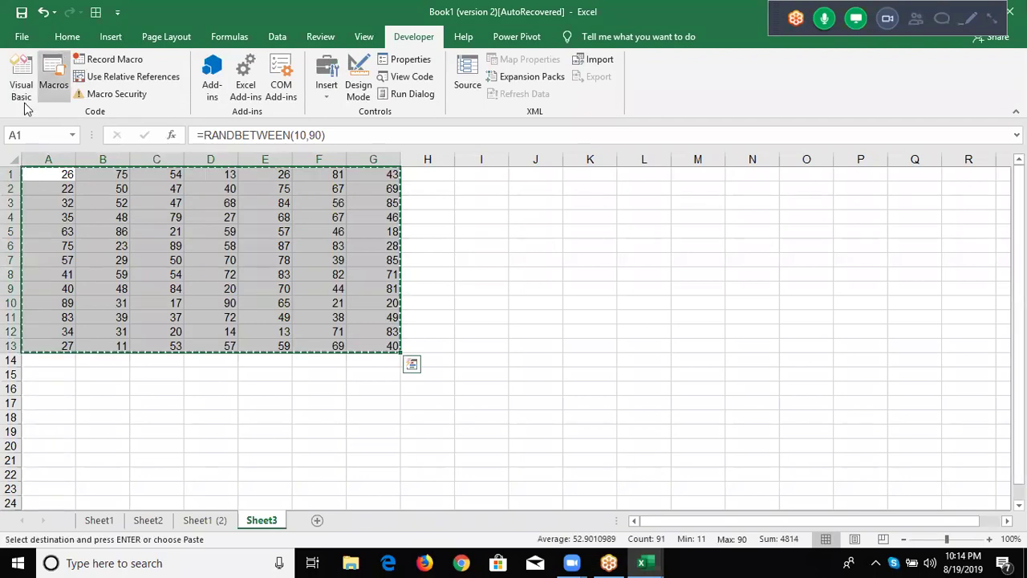
pyautogui.scroll(7, 11, 88)
pyautogui.hotkey('alt', 'h')
pyautogui.press('v')
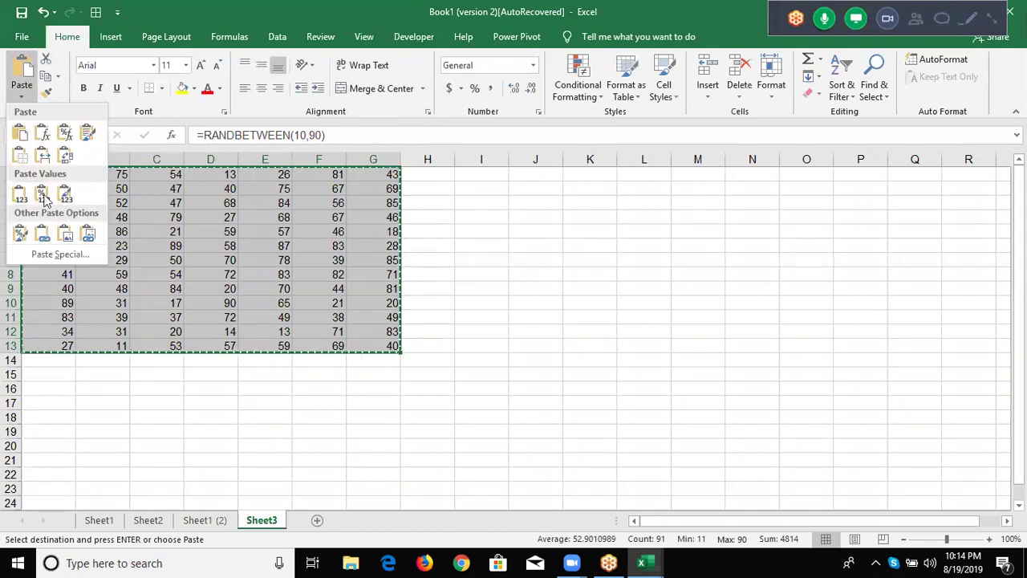
pyautogui.click(20, 198)
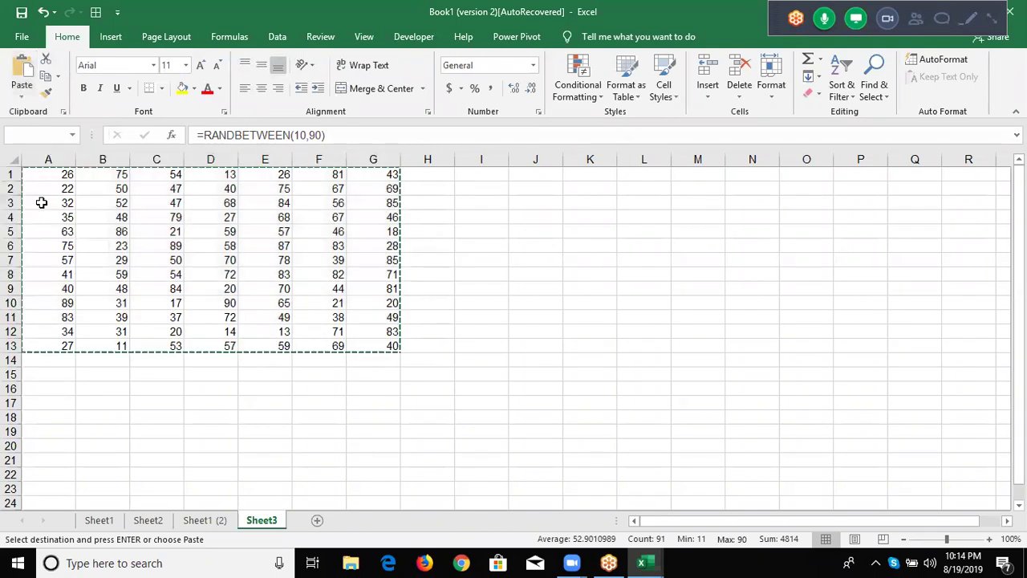
pyautogui.press('Escape')
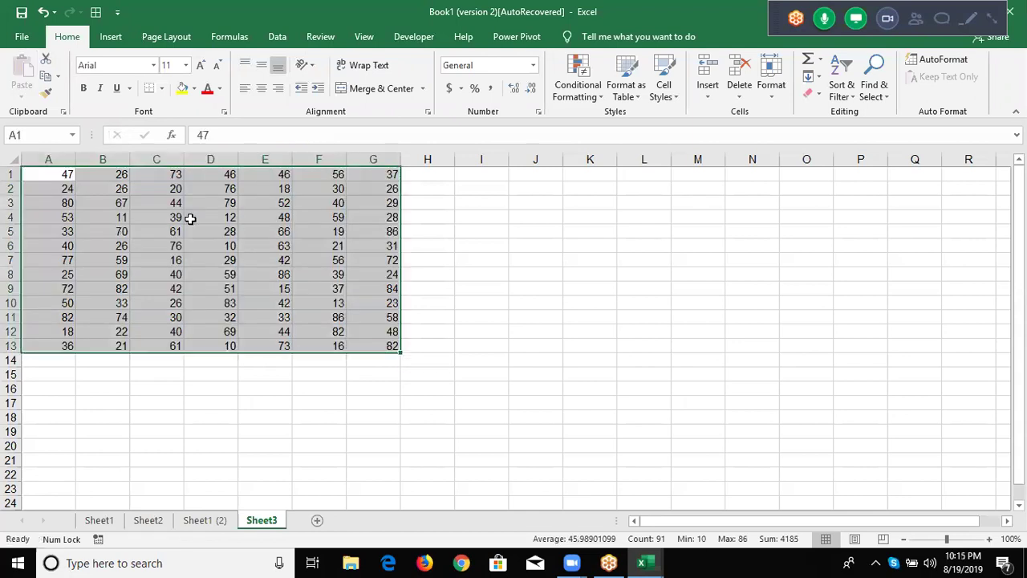
pyautogui.click(210, 216)
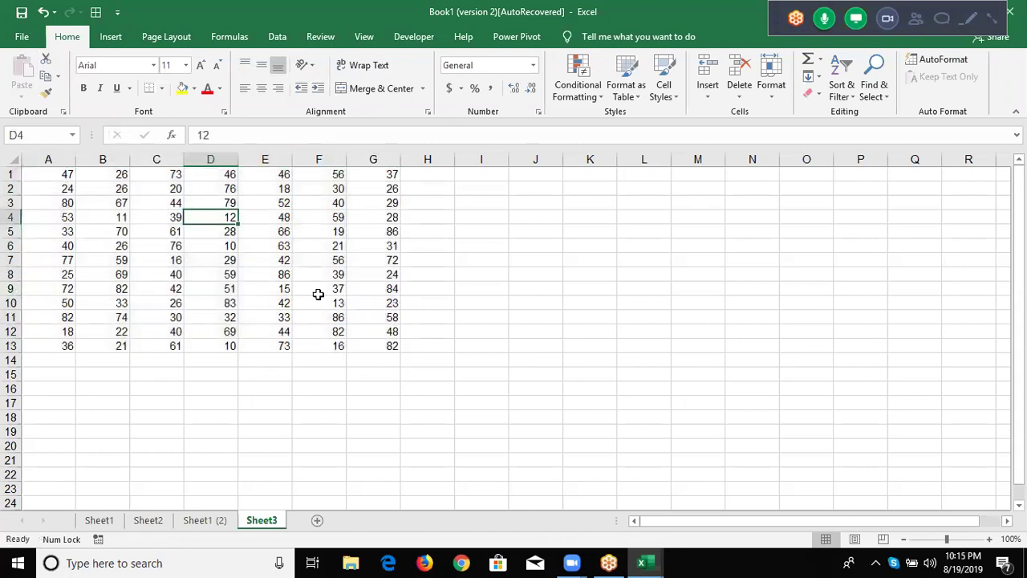
pyautogui.hotkey('ctrl', 'Home')
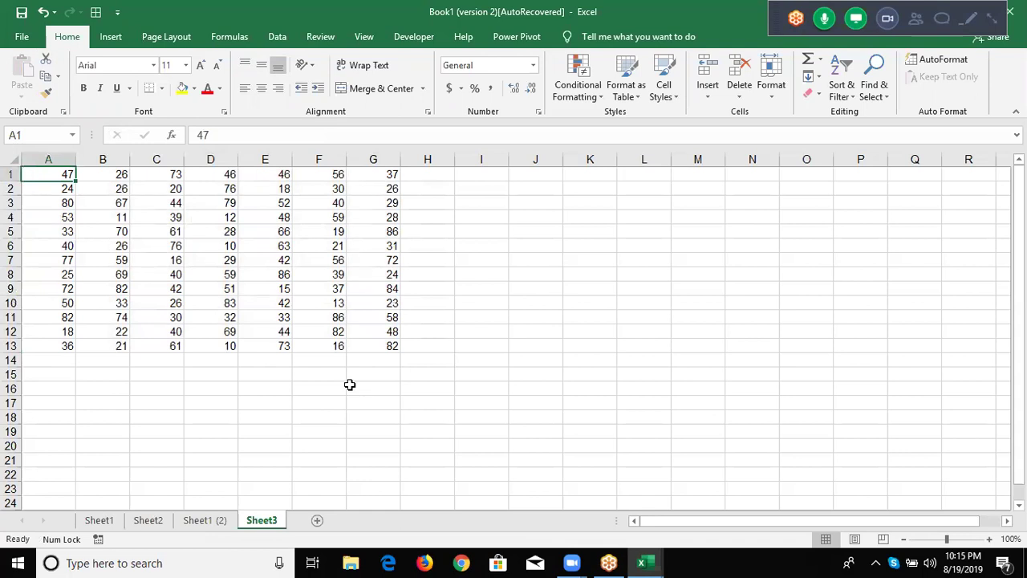
# - Change A10 to g13 in the Range("A1", "A10").Select line
pyautogui.hotkey('alt', 'F11')
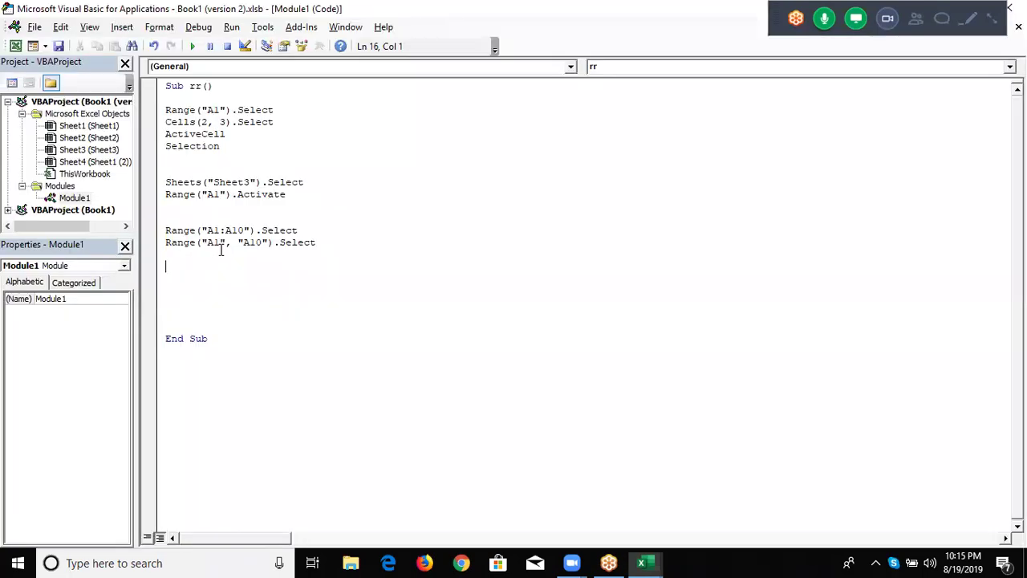
pyautogui.click(250, 247)
pyautogui.press('BackSpace')
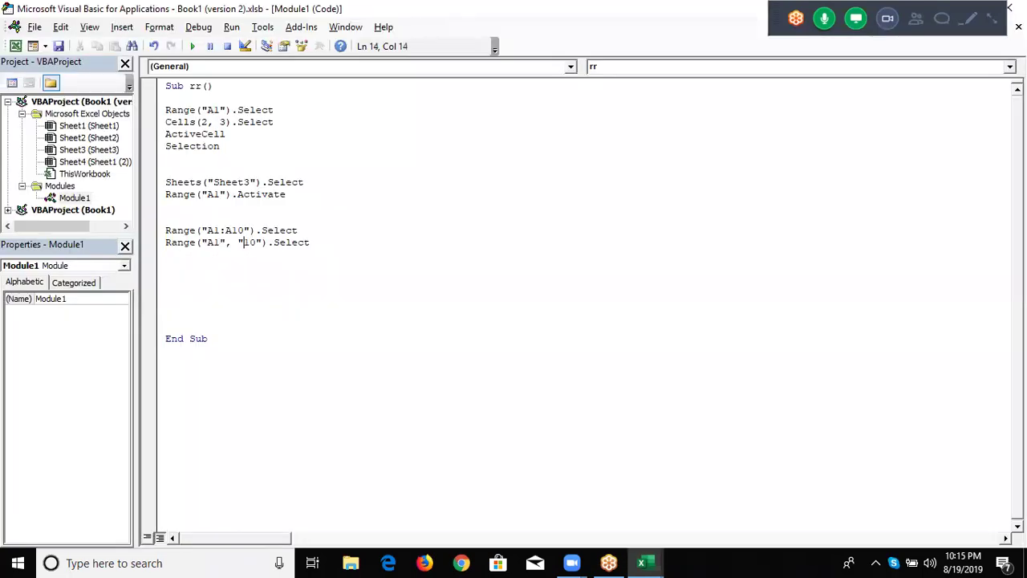
pyautogui.press('Delete')
pyautogui.write('g')
pyautogui.press('Delete')
pyautogui.write('13')
# - Run macro rr with F5, then select cells A1, C1, E1 and G1 on Sheet3
pyautogui.click(247, 263)
pyautogui.press('F5')
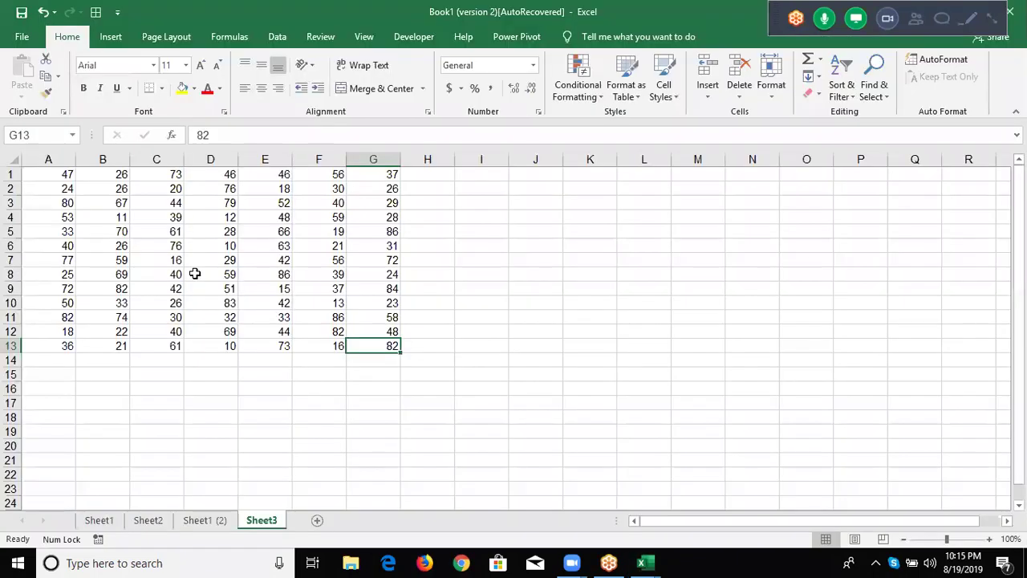
pyautogui.click(55, 169)
pyautogui.keyDown('ctrl'); pyautogui.click(160, 172); pyautogui.keyUp('ctrl')
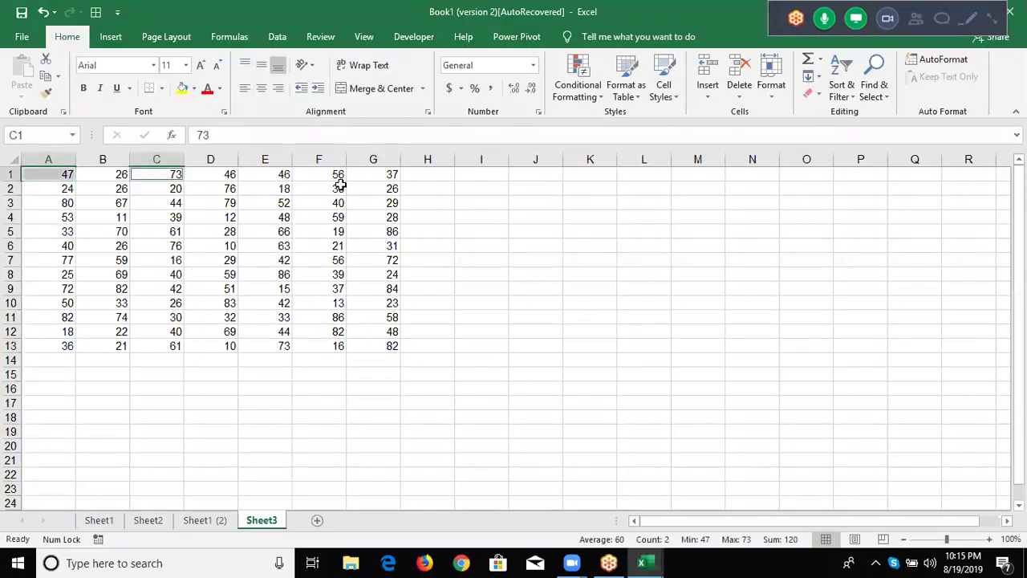
pyautogui.keyDown('ctrl'); pyautogui.click(386, 178); pyautogui.keyUp('ctrl')
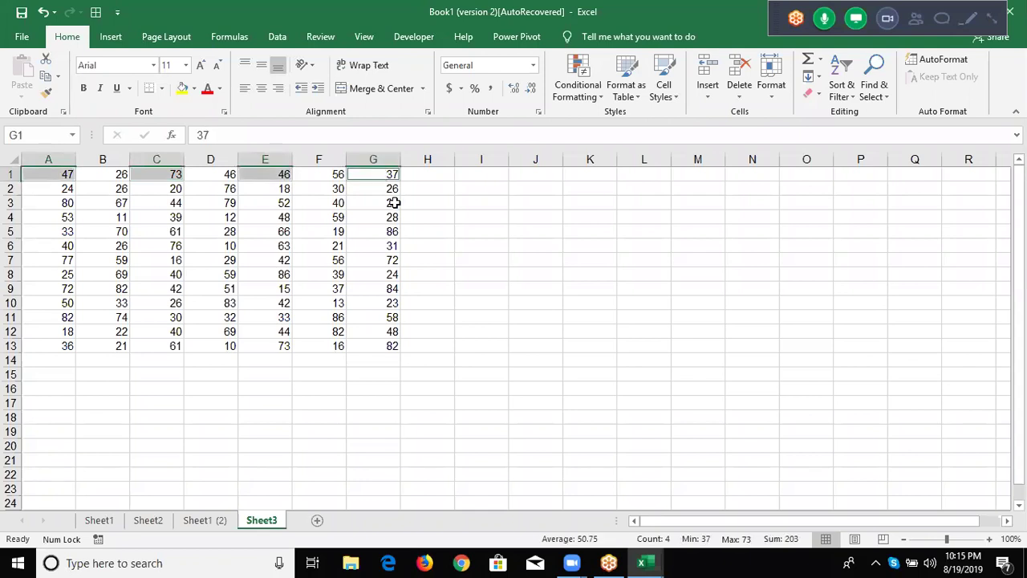
# - Add the line Range("A1,C1,F1,G1").Select to macro rr
pyautogui.hotkey('alt', 'F11')
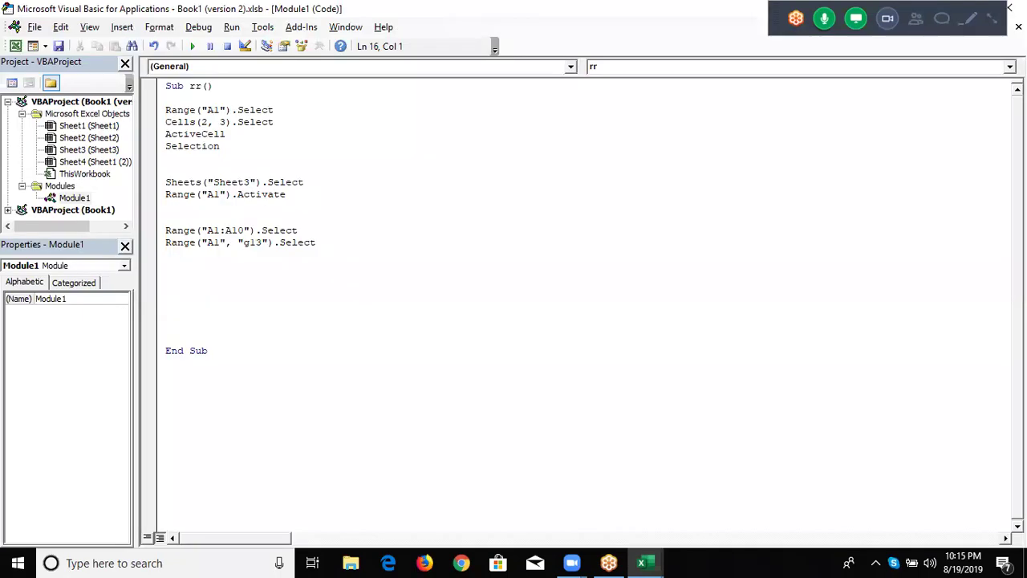
pyautogui.write('ra')
pyautogui.write('nge(')
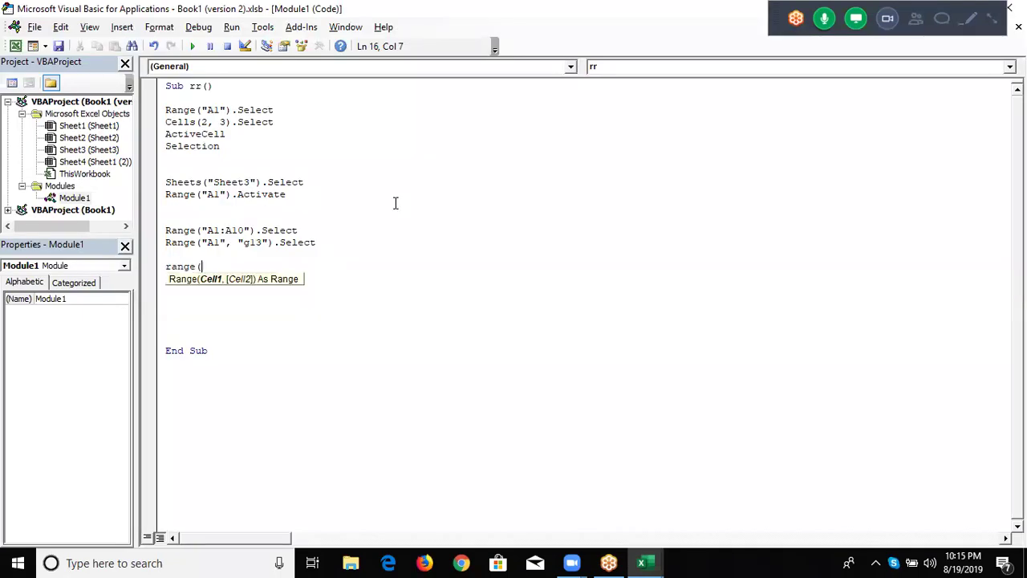
pyautogui.write('"A1')
pyautogui.write(',C1')
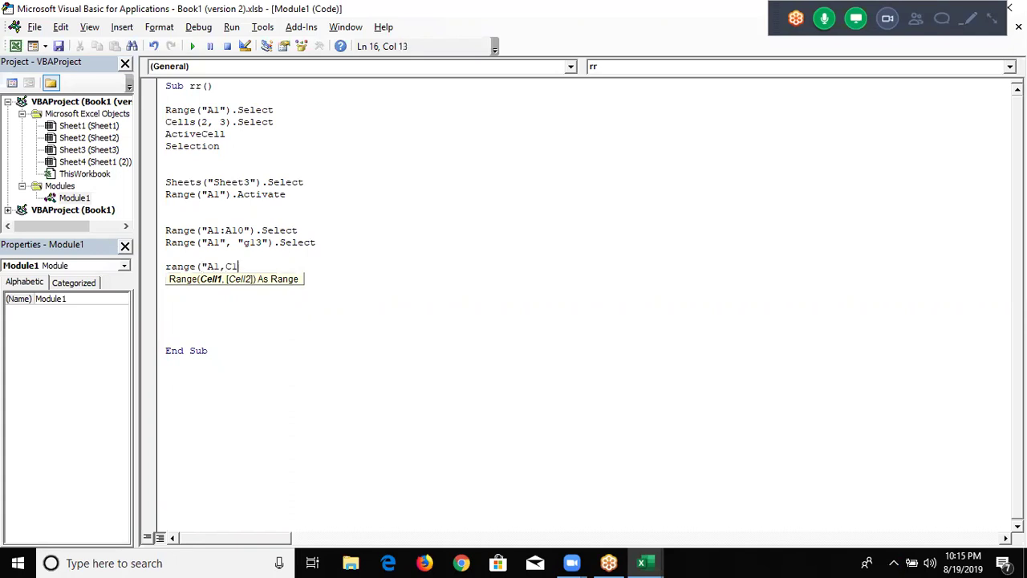
pyautogui.write(',')
pyautogui.write('F')
pyautogui.write('1')
pyautogui.write('6')
pyautogui.press('BackSpace')
pyautogui.write(',G1')
pyautogui.write('").s')
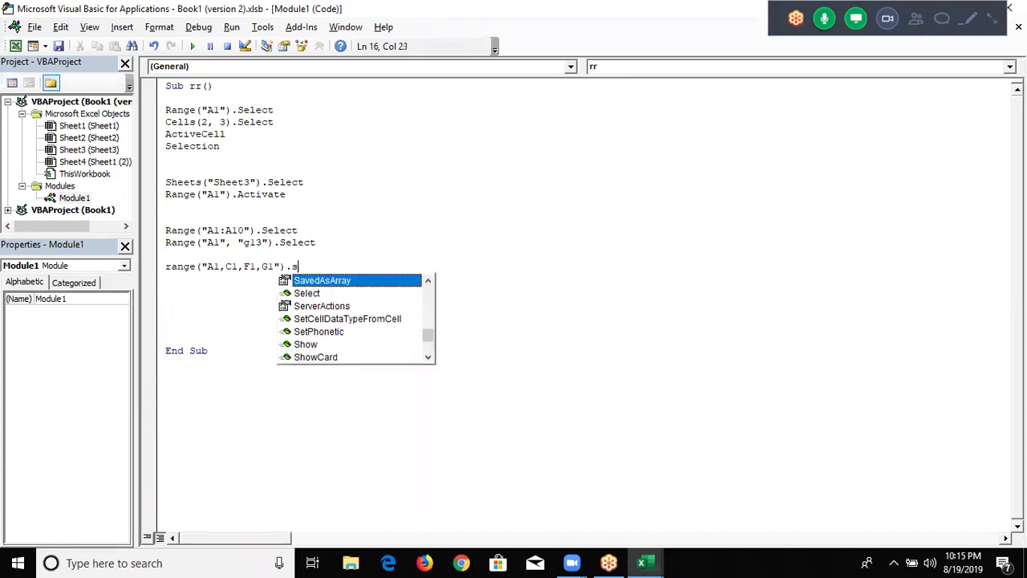
pyautogui.write('e')
pyautogui.press('Return')
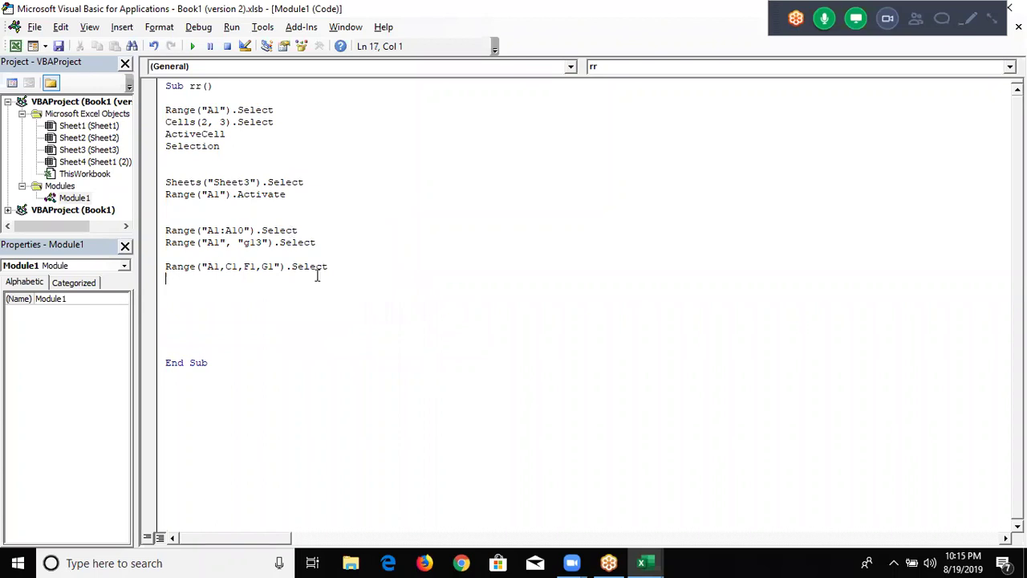
# - On Sheet3, select cells A2, B2, D2 and F2 together, then cell C3
pyautogui.hotkey('alt', 'F11')
pyautogui.click(63, 190)
pyautogui.keyDown('ctrl'); pyautogui.click(121, 186); pyautogui.keyUp('ctrl')
pyautogui.keyDown('ctrl'); pyautogui.click(201, 184); pyautogui.keyUp('ctrl')
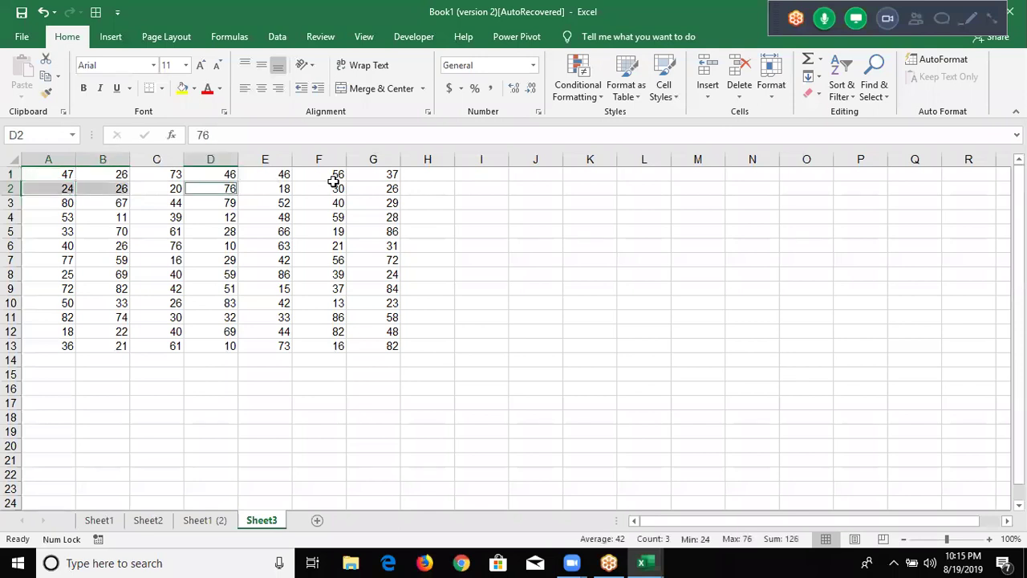
pyautogui.keyDown('ctrl'); pyautogui.click(337, 189); pyautogui.keyUp('ctrl')
pyautogui.click(177, 200)
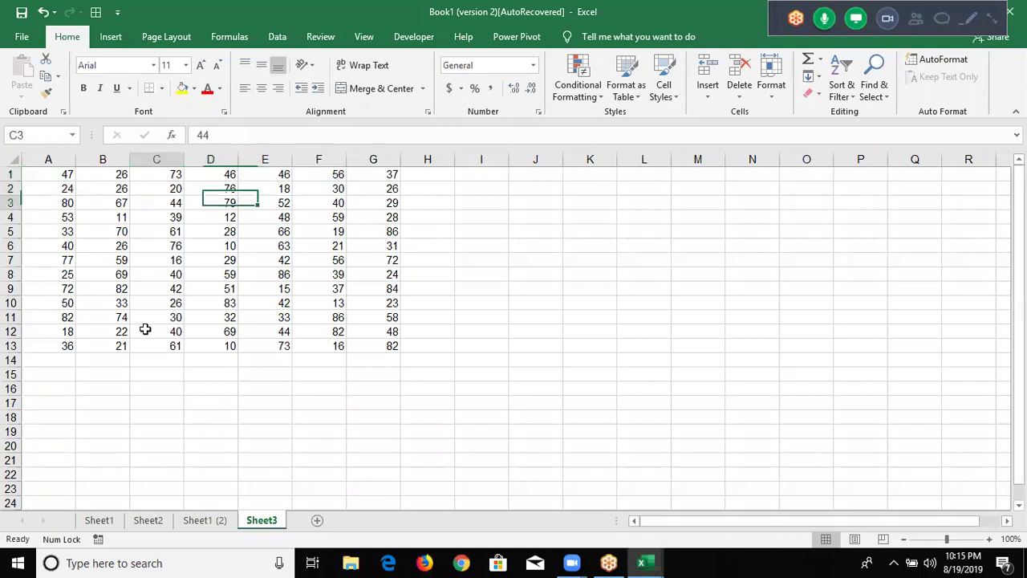
# - Back in the editor, highlight the code from the Sheet3 line, then move to a blank line
pyautogui.hotkey('alt', 'F11')
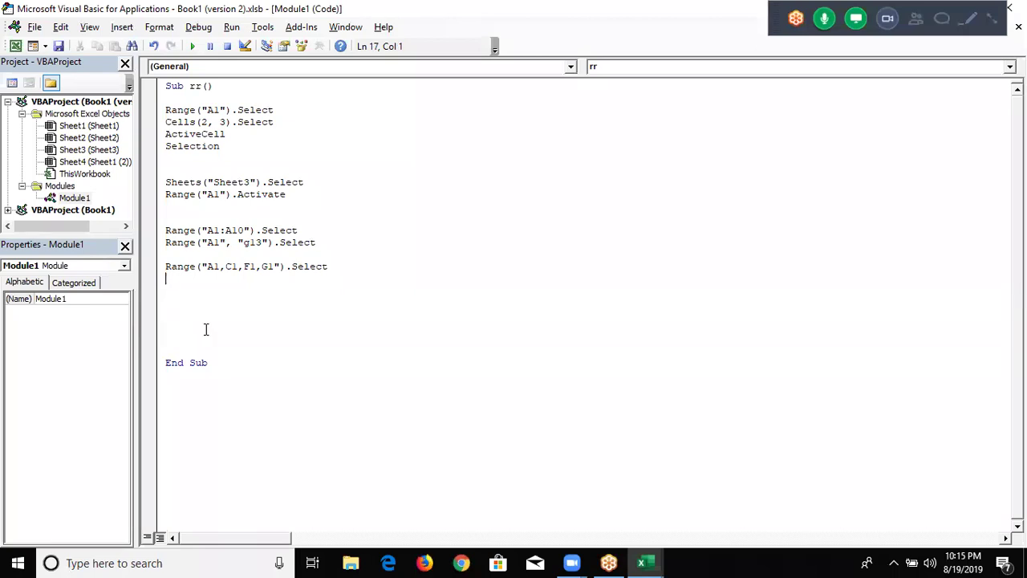
pyautogui.keyDown('shift'); pyautogui.click(161, 173); pyautogui.keyUp('shift')
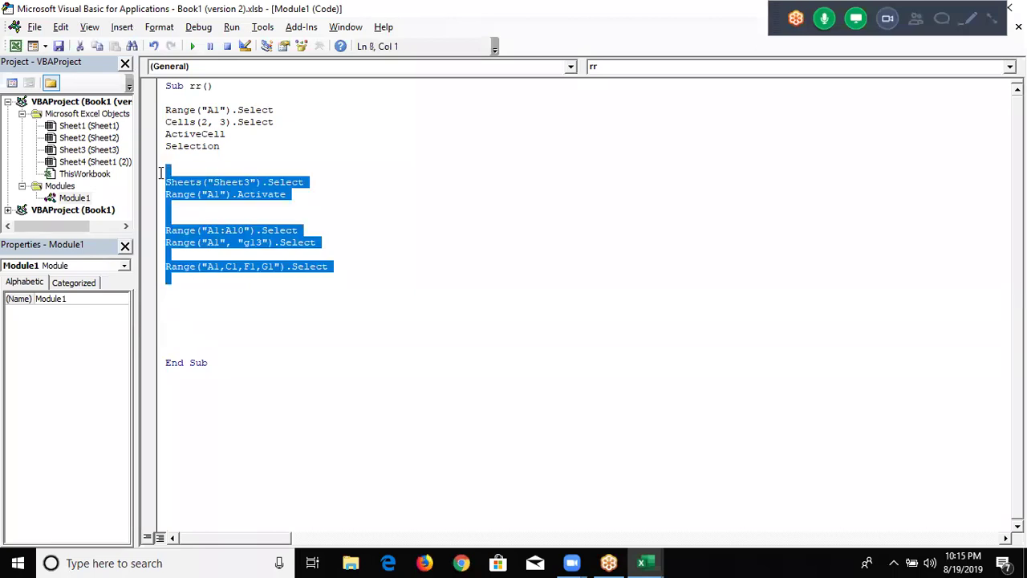
pyautogui.click(177, 297)
pyautogui.press('Down')
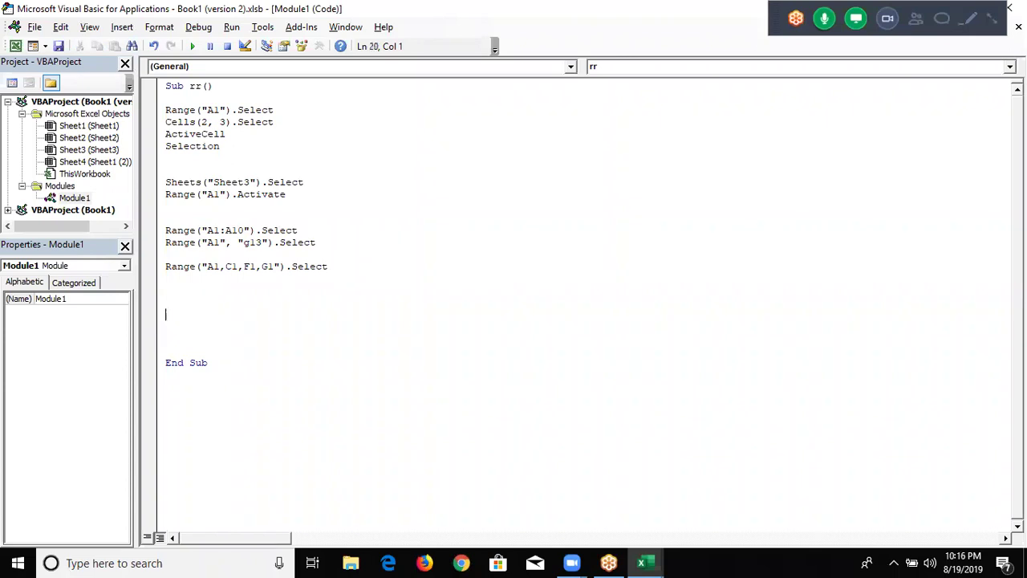
pyautogui.hotkey('alt', 'F11')
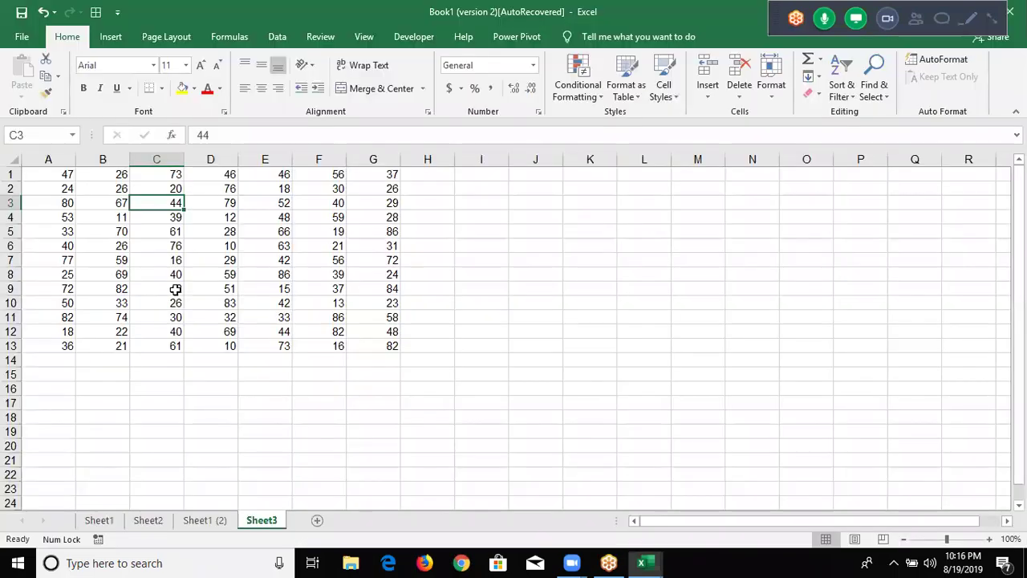
pyautogui.moveTo(43, 170); pyautogui.dragTo(354, 345)
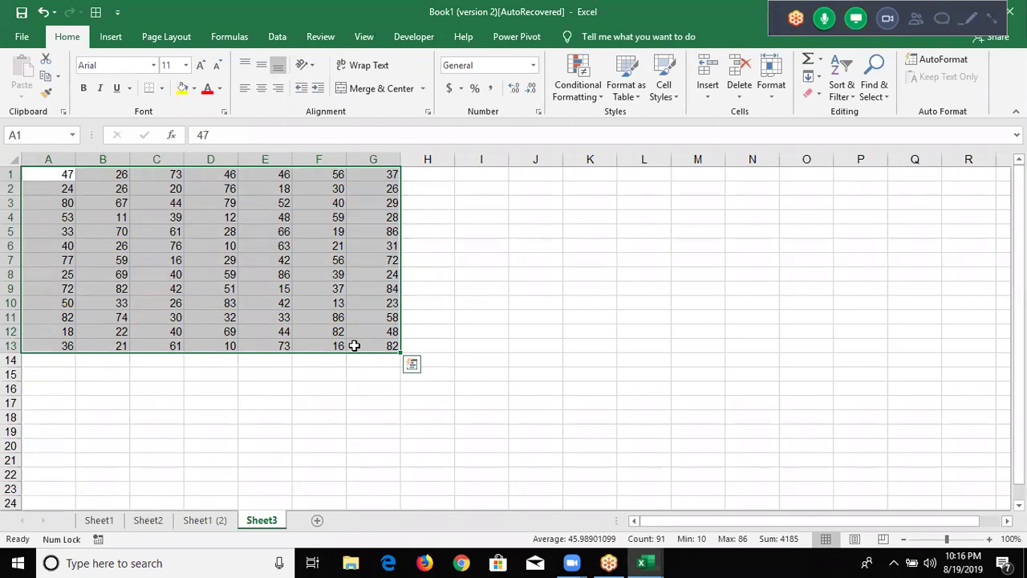
pyautogui.hotkey('ctrl', 'Home')
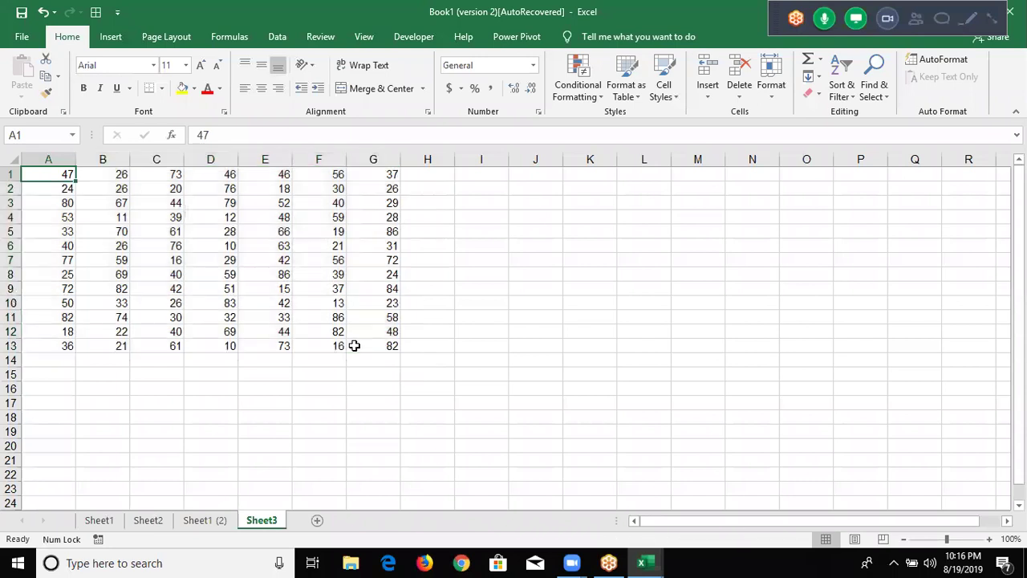
# - Add Range("A1").CurrentRegion.Select to macro rr and highlight that line
pyautogui.hotkey('alt', 'F11')
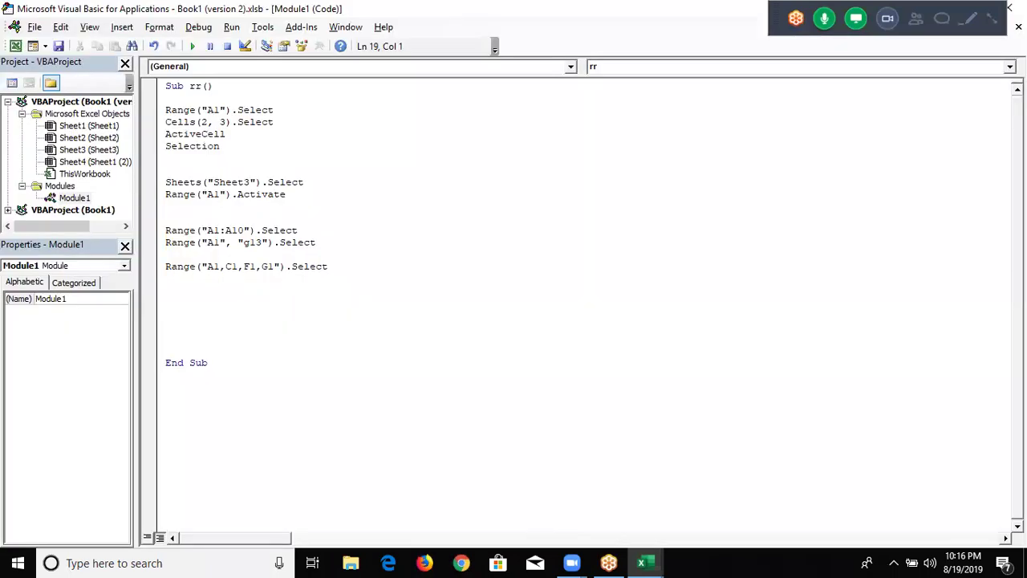
pyautogui.write('range')
pyautogui.write('("A')
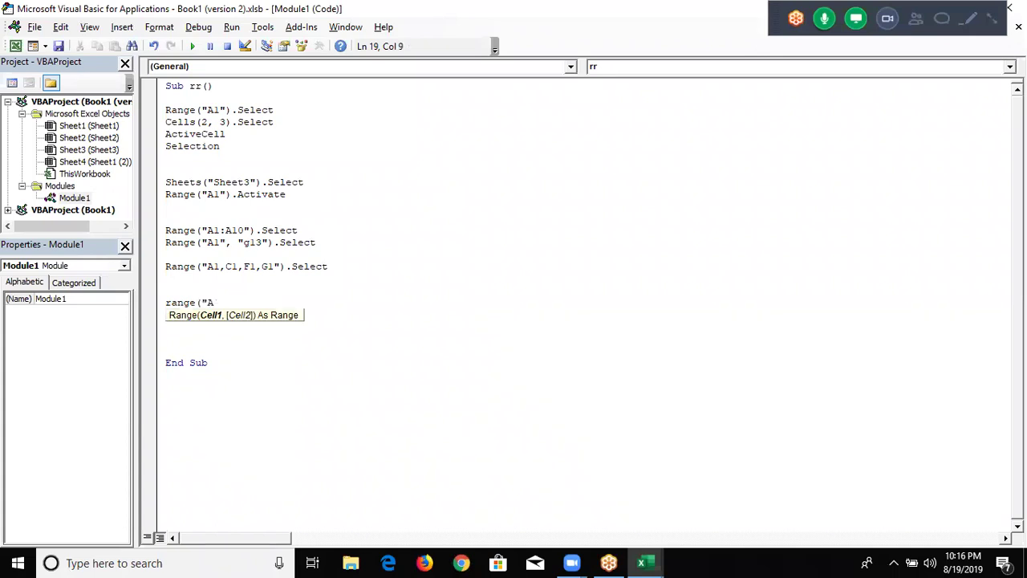
pyautogui.write('1")')
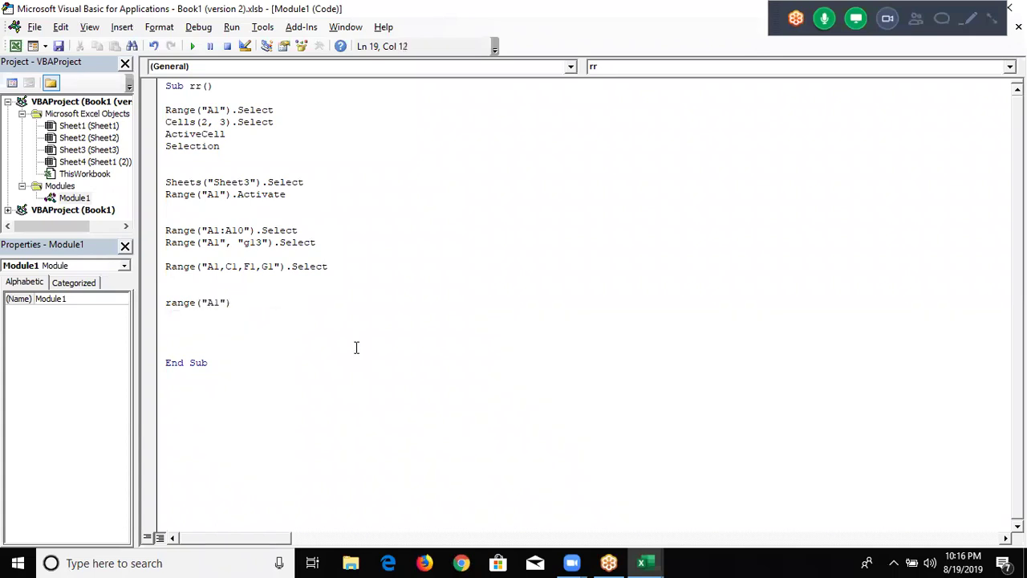
pyautogui.write('.cu')
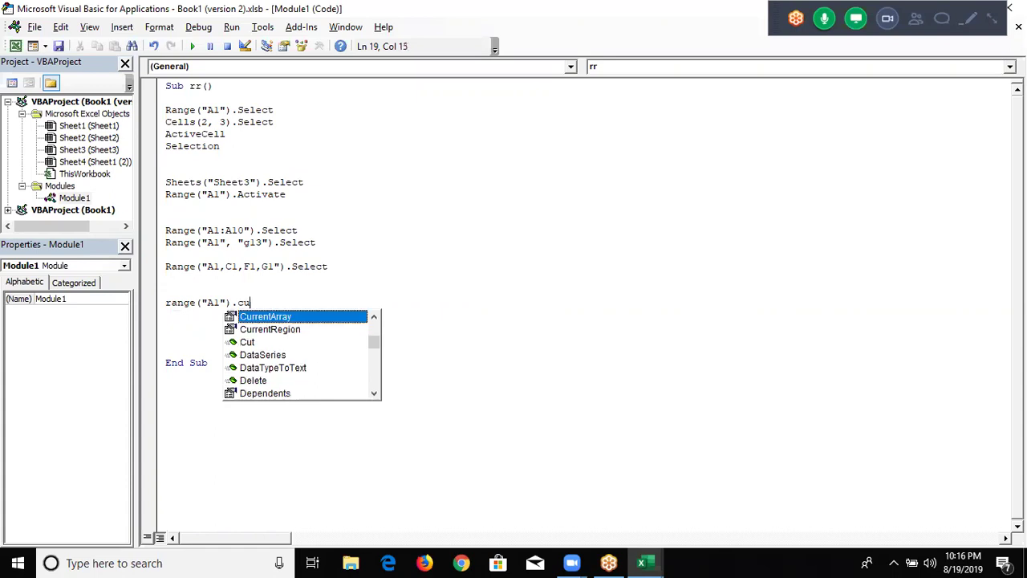
pyautogui.press('Down')
pyautogui.press('Tab')
pyautogui.write('.s')
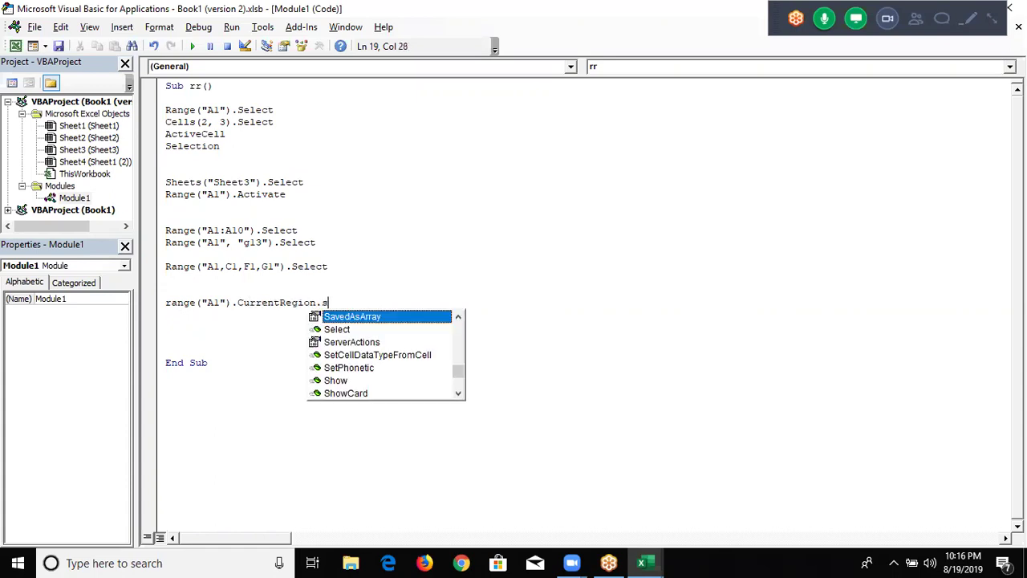
pyautogui.press('Down')
pyautogui.press('Return')
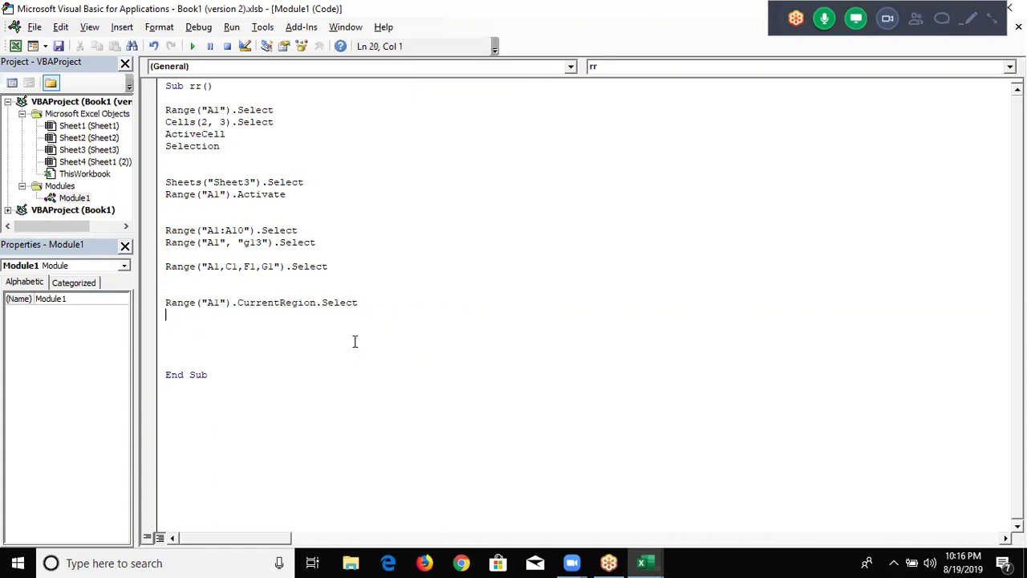
pyautogui.press('Up')
pyautogui.hotkey('shift', 'Down')
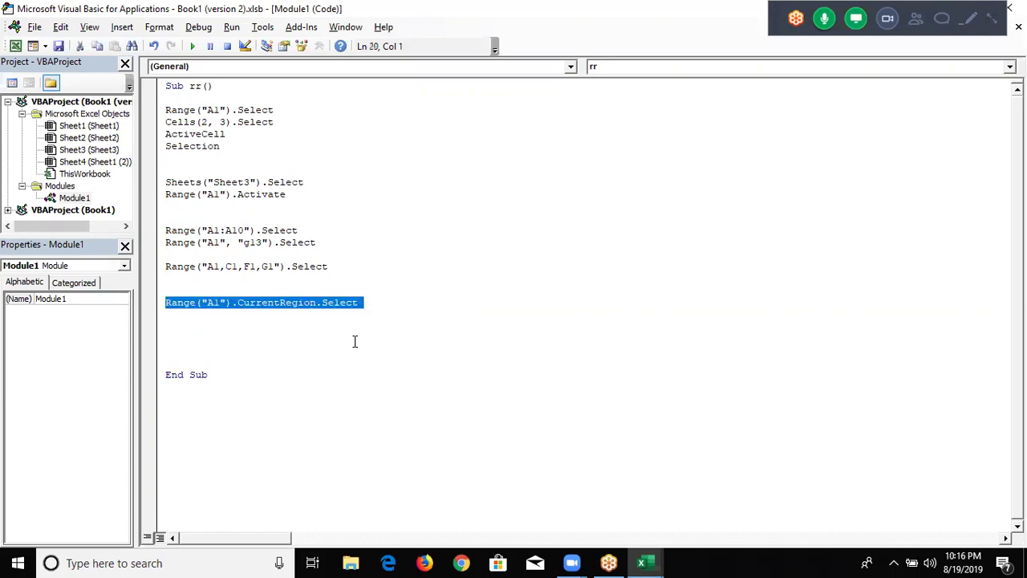
pyautogui.hotkey('alt', 'F11')
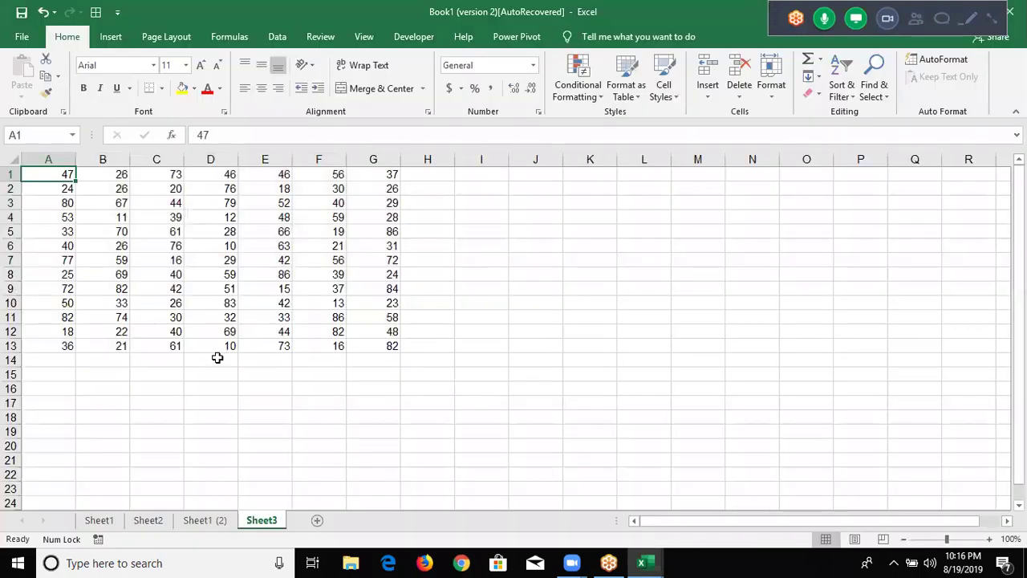
pyautogui.hotkey('ctrl', 'a')
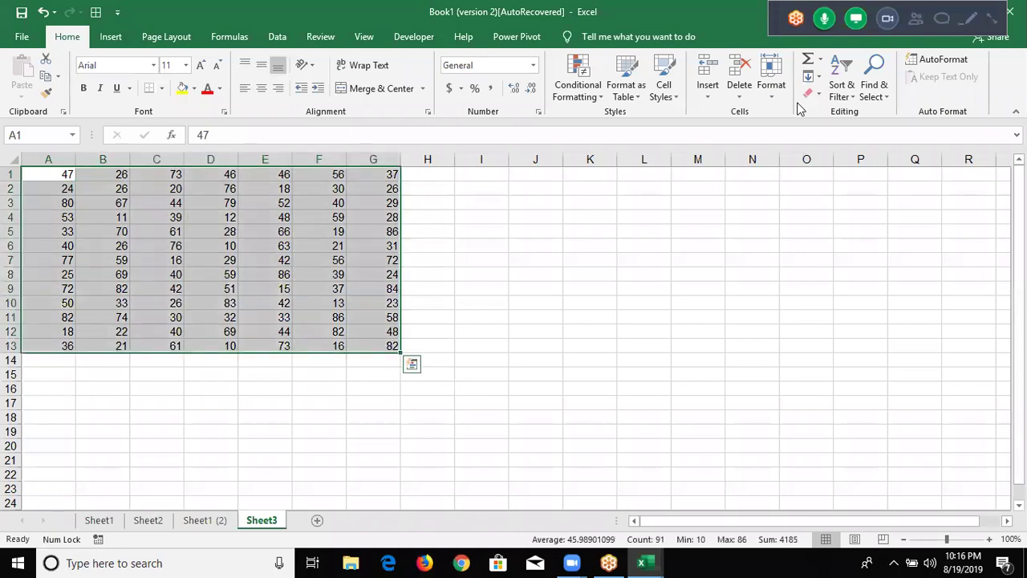
pyautogui.click(874, 89)
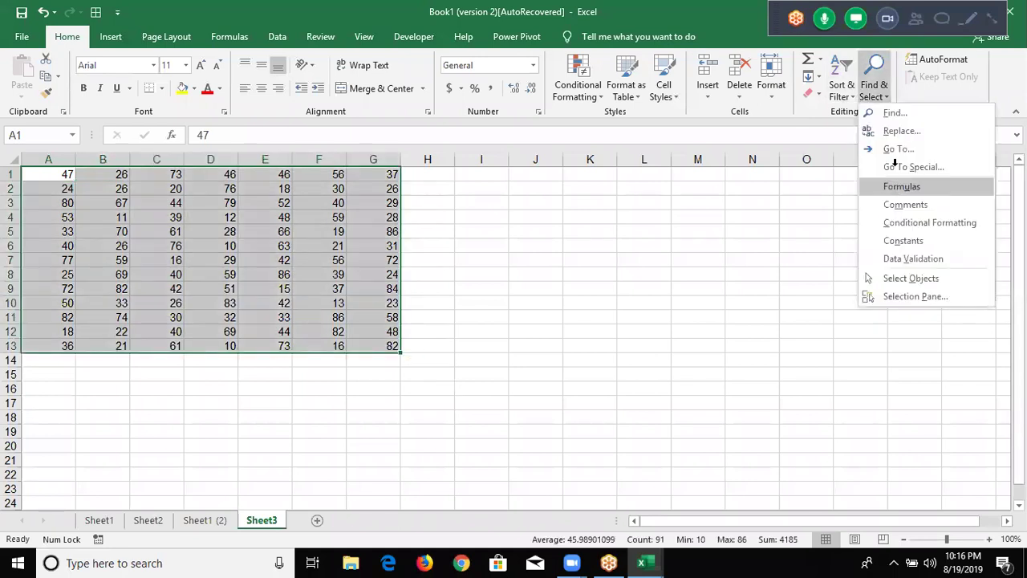
pyautogui.click(898, 166)
pyautogui.click(488, 311)
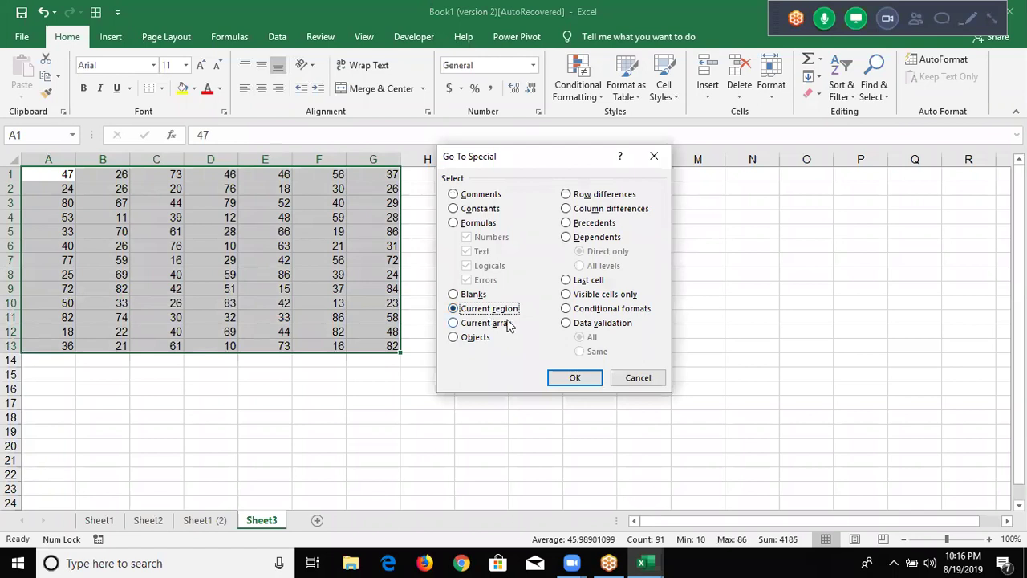
pyautogui.click(574, 377)
pyautogui.click(232, 211)
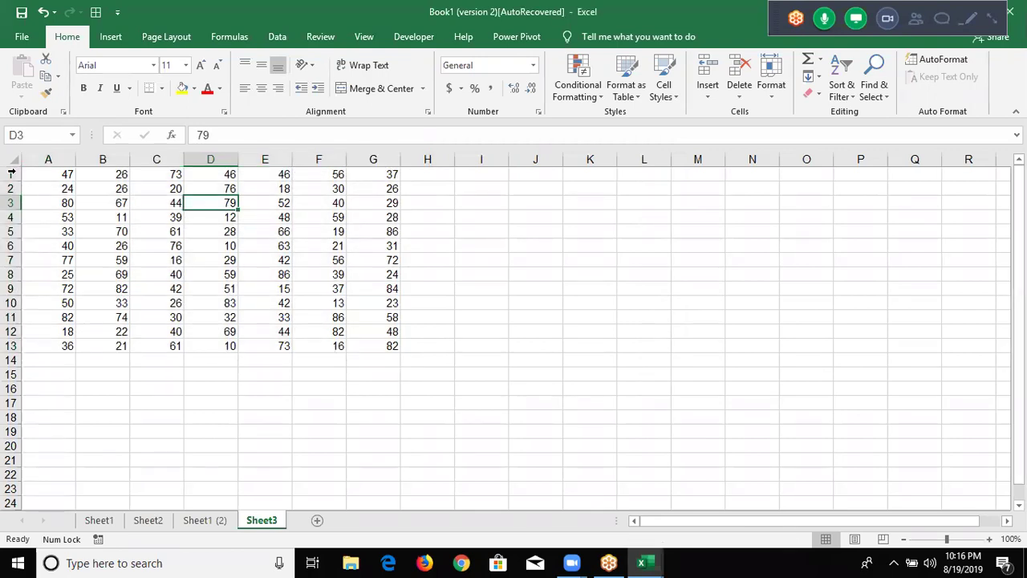
# - Type the letter "a" into cells H4 and I5 beside the data
pyautogui.hotkey('ctrl', 'Home')
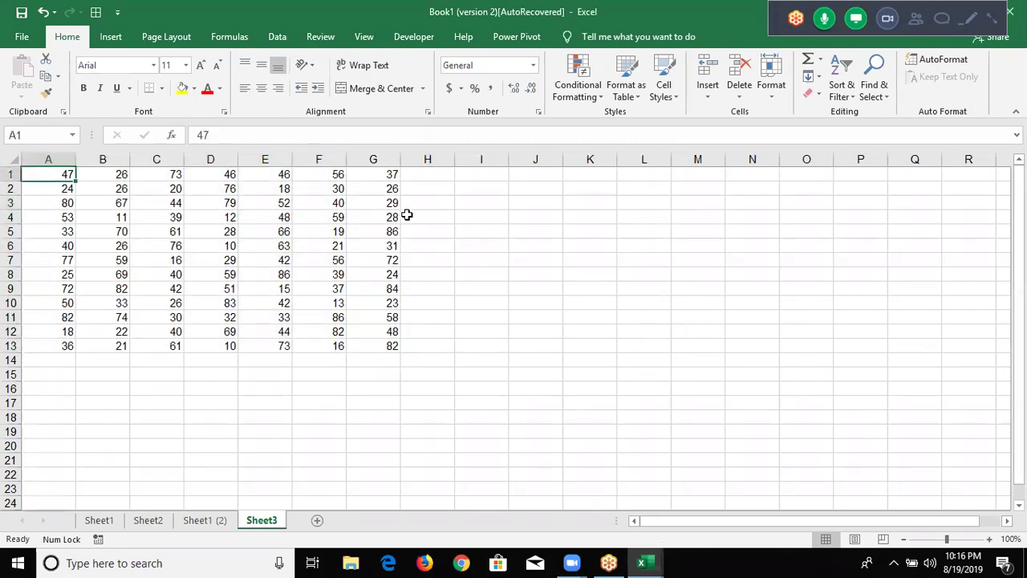
pyautogui.click(407, 215)
pyautogui.write('a')
pyautogui.click(466, 232)
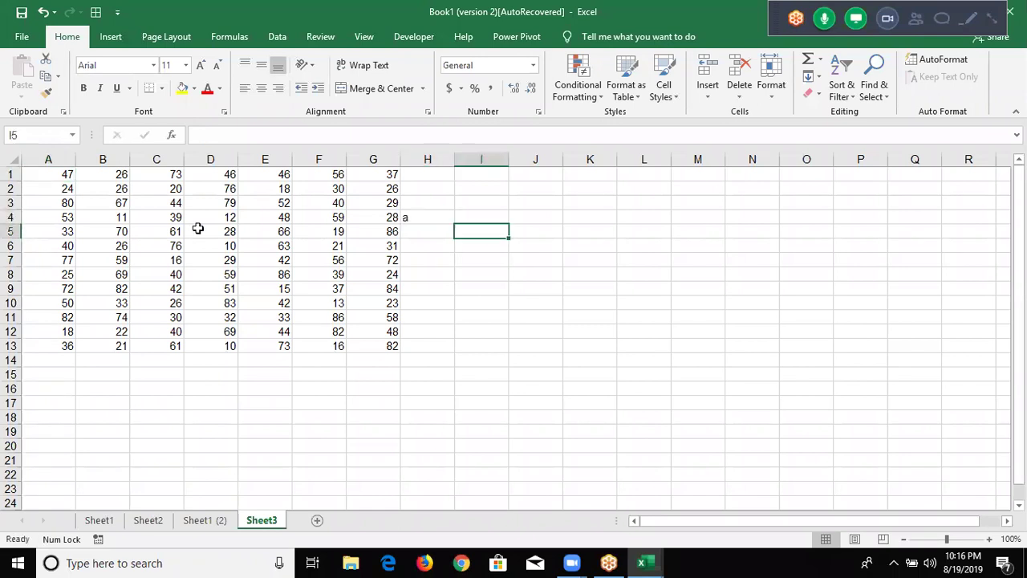
pyautogui.write('a')
pyautogui.press('Return')
pyautogui.press('Down')
pyautogui.press('Left')
# - Select the A1:I13 region with Ctrl+A, then A1:G13 with Ctrl+Shift+arrow keys
pyautogui.click(86, 203)
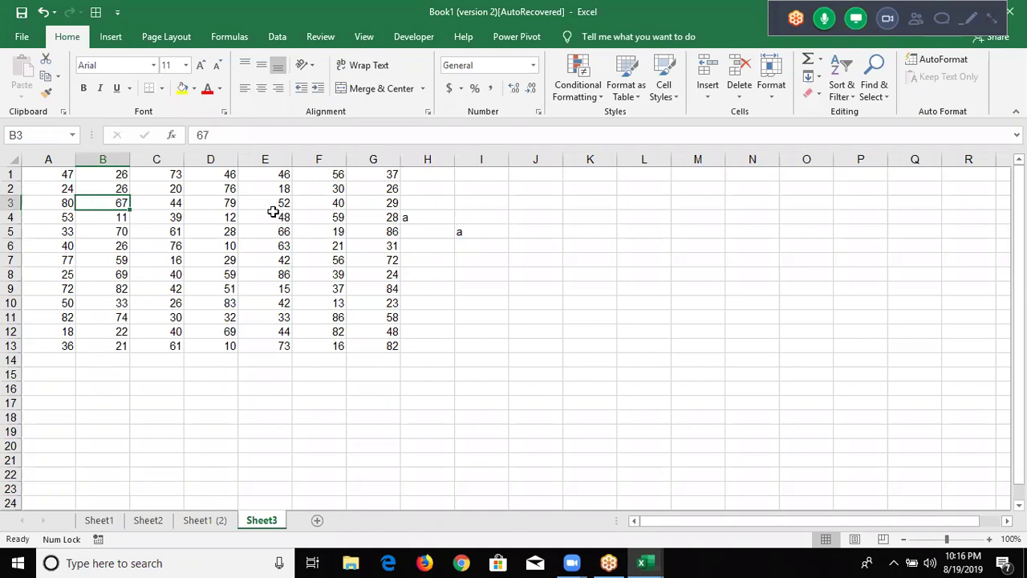
pyautogui.hotkey('ctrl', 'a')
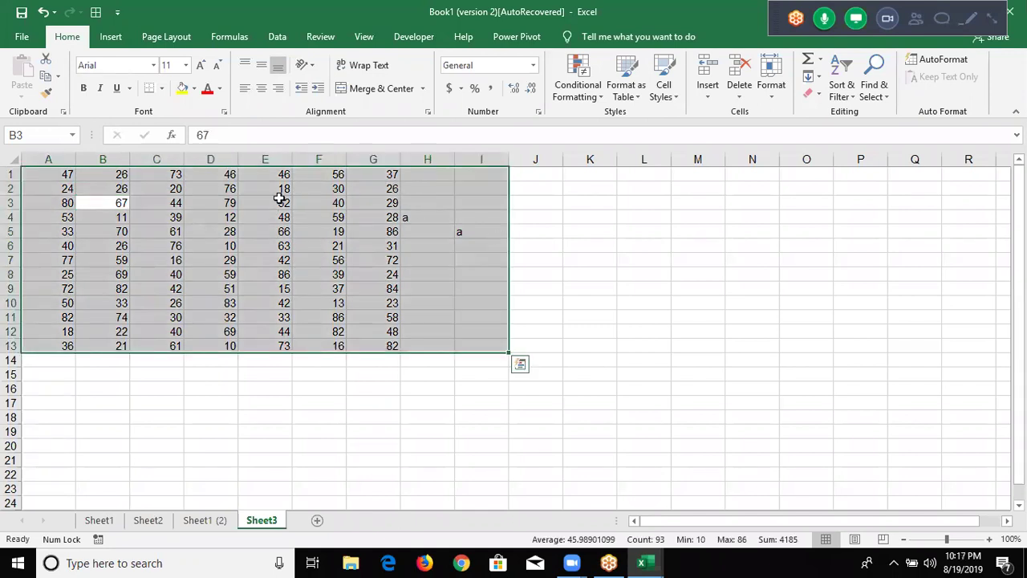
pyautogui.hotkey('ctrl', 'Home')
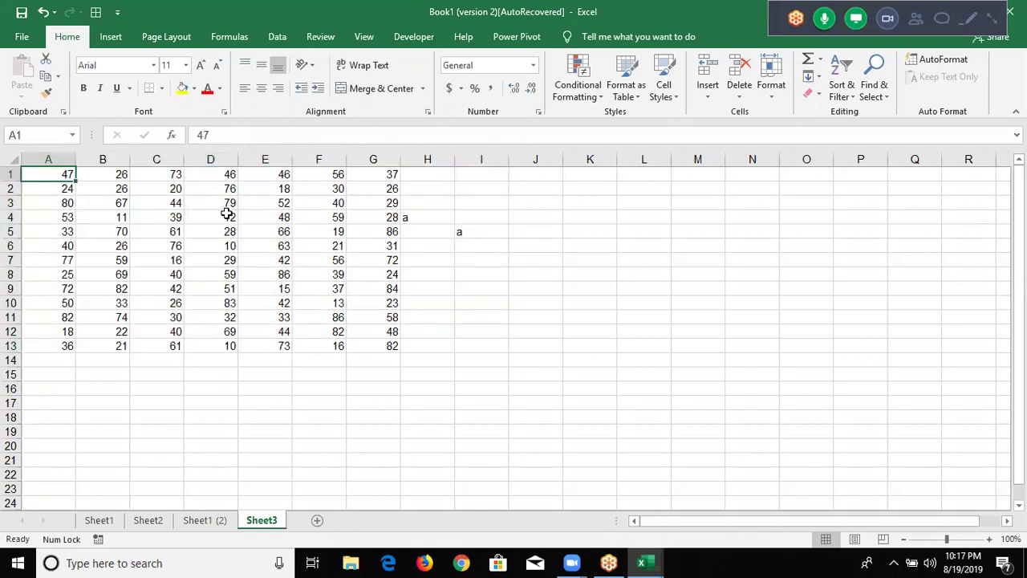
pyautogui.hotkey('ctrl', 'shift', 'Right')
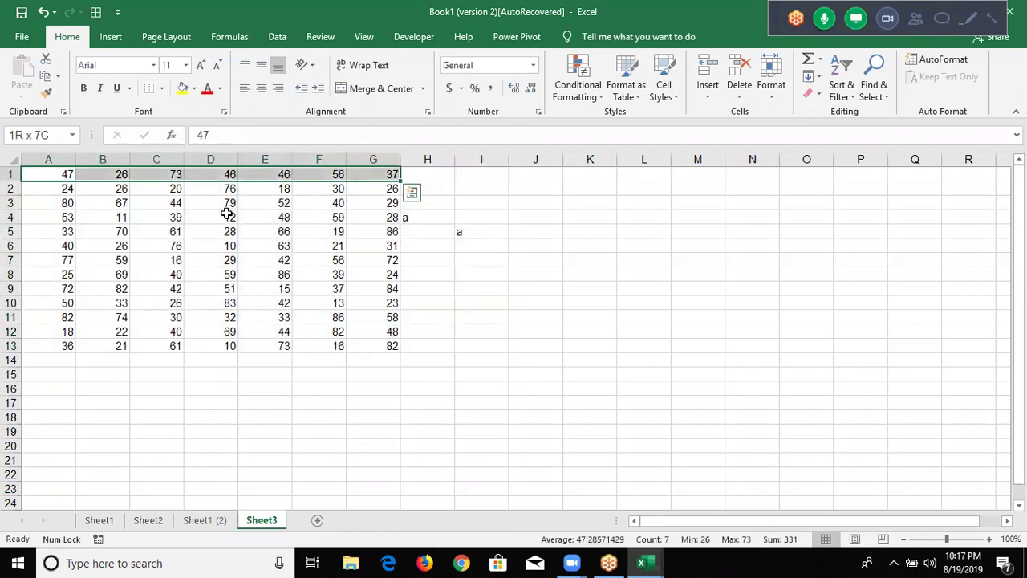
pyautogui.hotkey('ctrl', 'shift', 'Down')
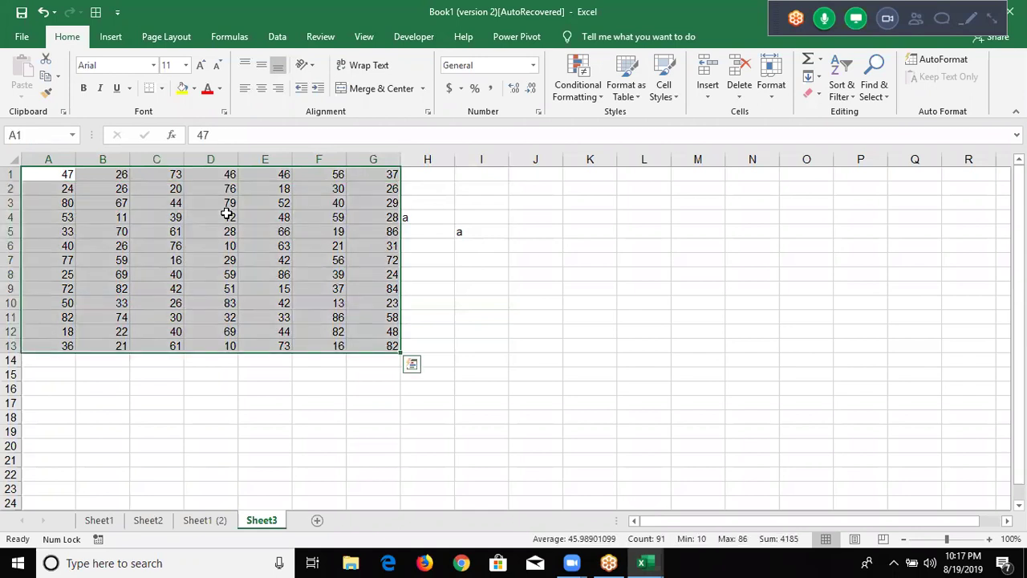
pyautogui.hotkey('ctrl', 'Home')
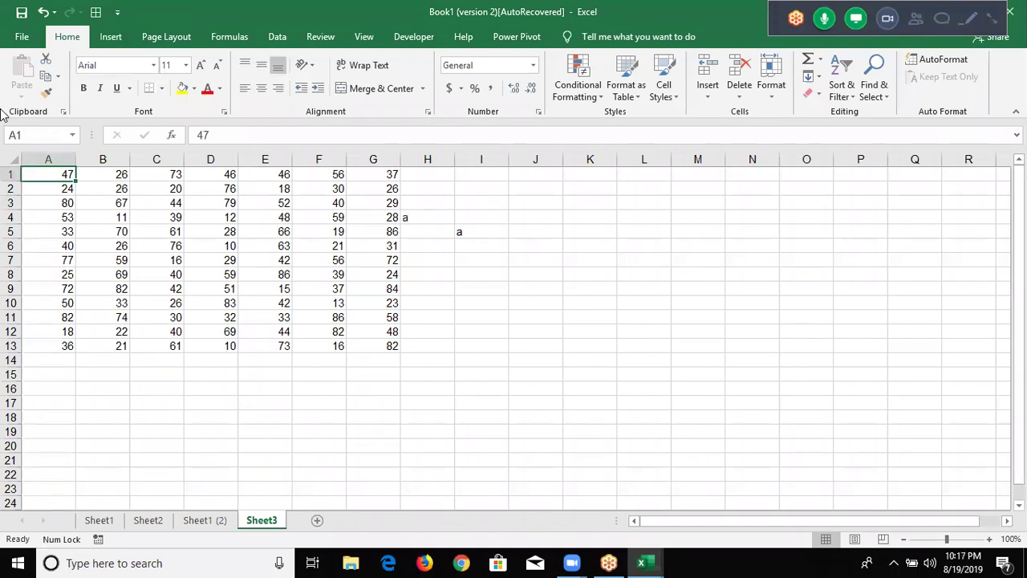
# - Compare the whole-sheet selection with the Ctrl+A data region A1:I13, ending on C4
pyautogui.click(15, 160)
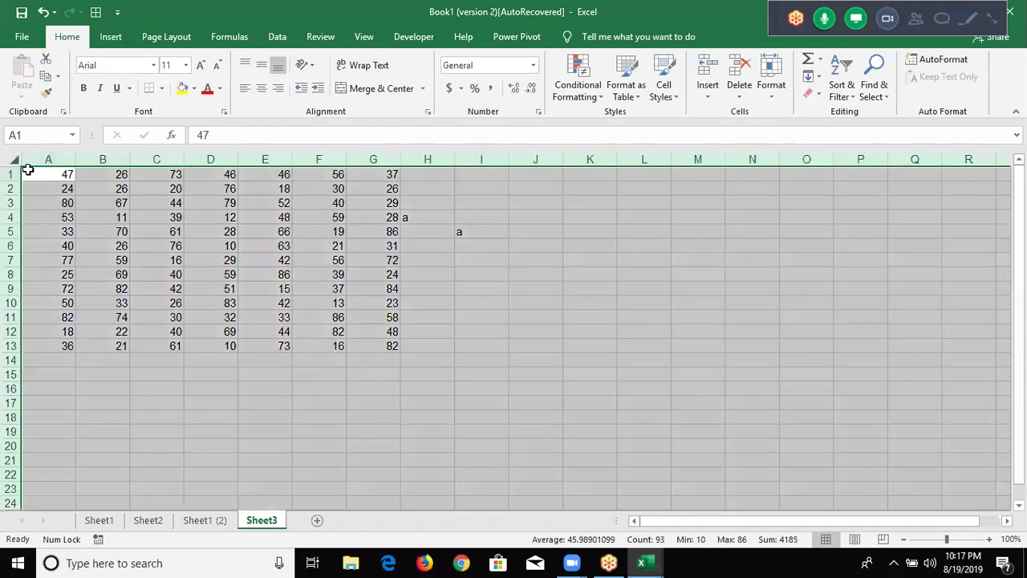
pyautogui.click(41, 178)
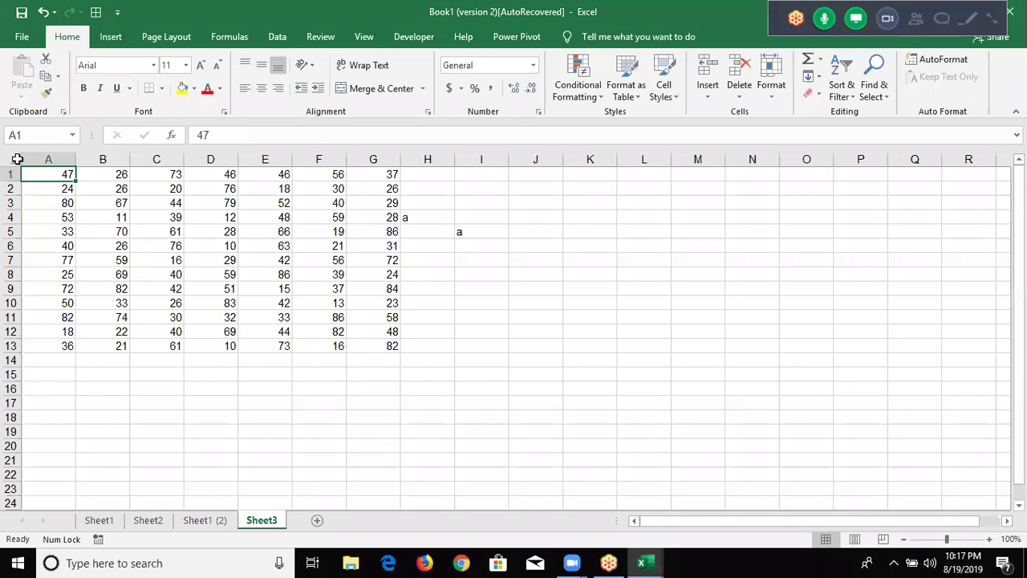
pyautogui.click(15, 160)
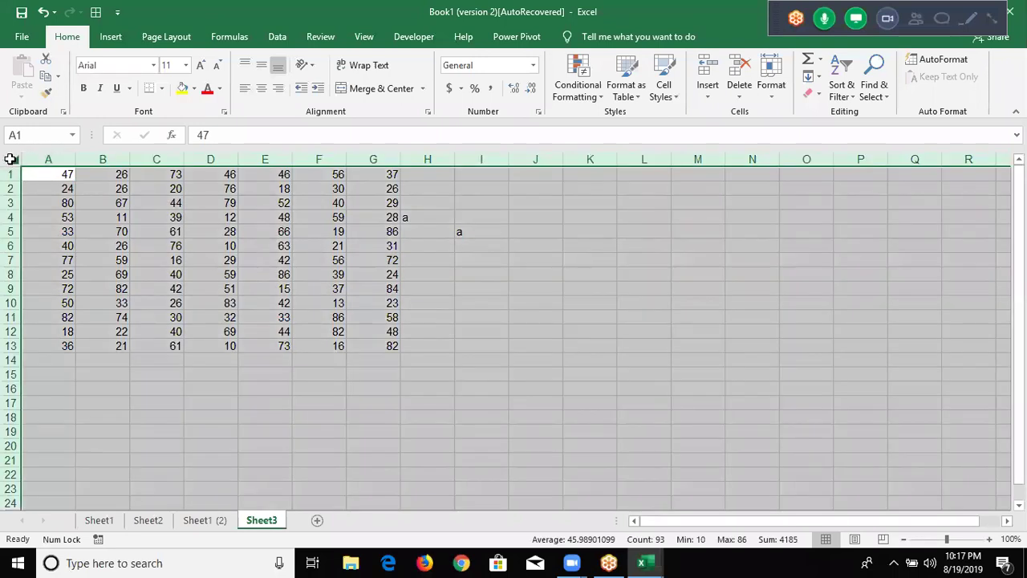
pyautogui.scroll(-3, 800, 440)
pyautogui.scroll(3, 800, 440)
pyautogui.click(80, 202)
pyautogui.click(51, 187)
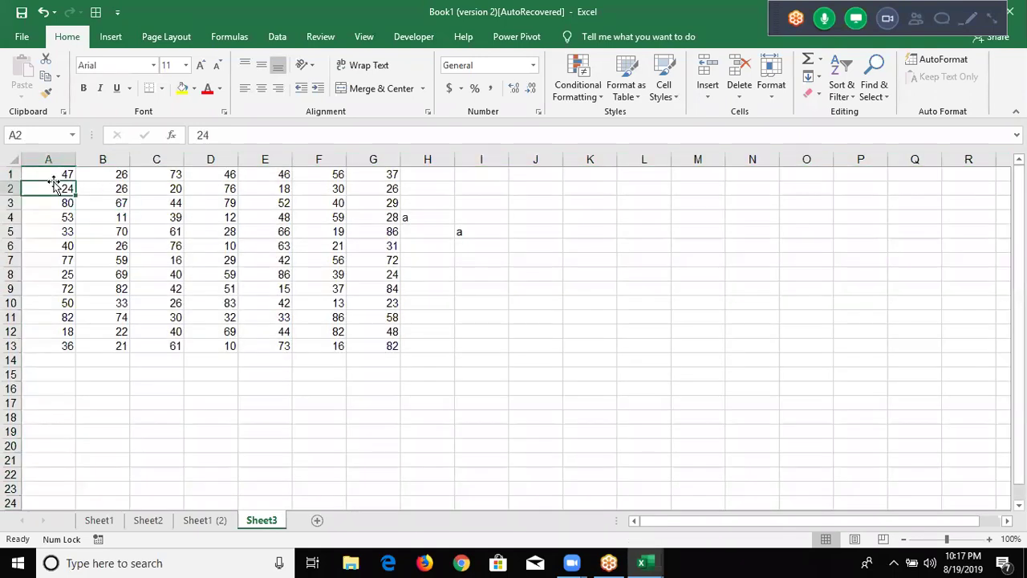
pyautogui.hotkey('ctrl', 'a')
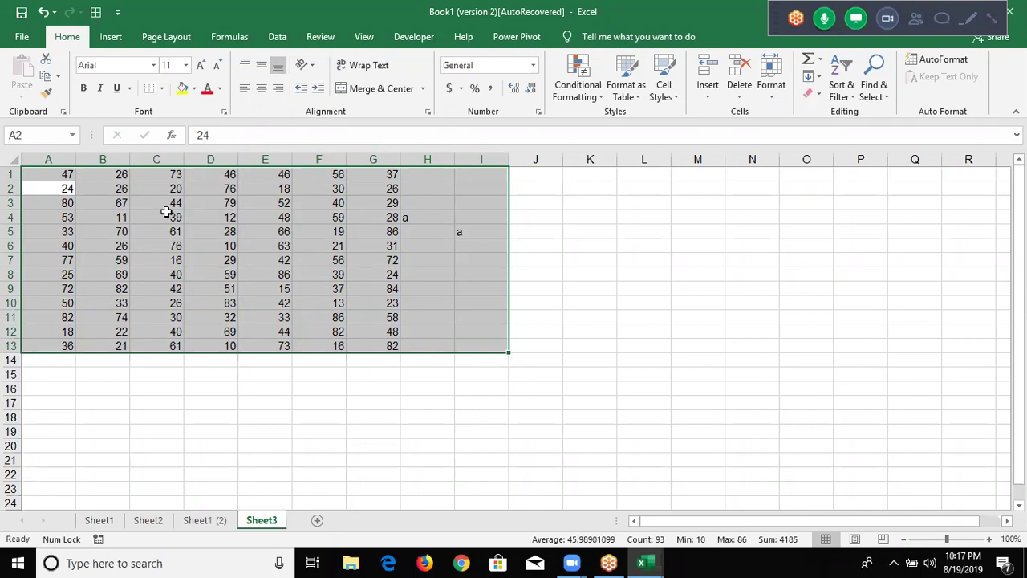
pyautogui.click(161, 217)
# - Add a Cells.Select line with a blank line after it in macro rr
pyautogui.hotkey('alt', 'F11')
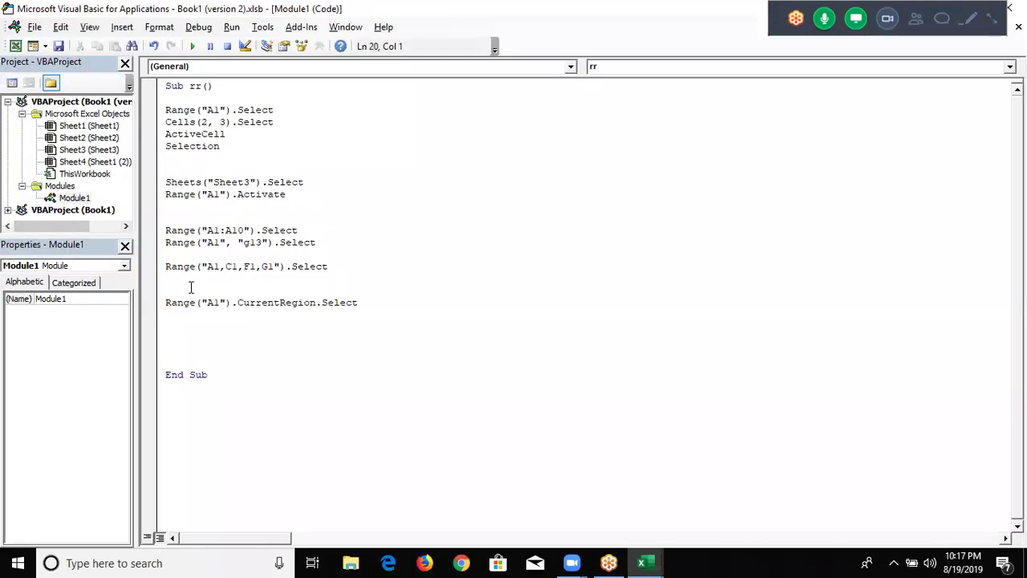
pyautogui.write('cells')
pyautogui.write('.se')
pyautogui.press('Tab')
pyautogui.press('Return')
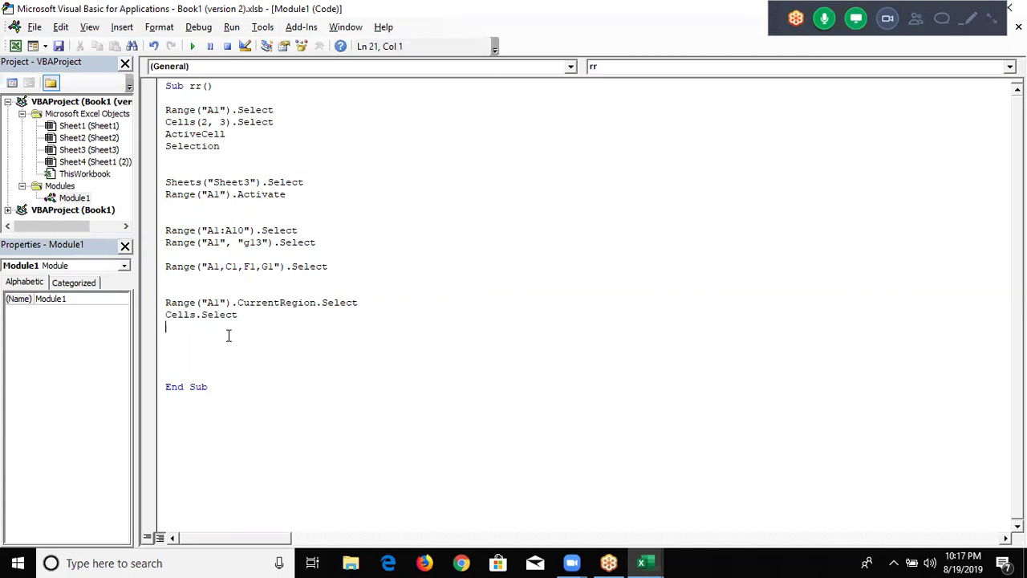
pyautogui.press('Return')
pyautogui.hotkey('alt', 'Tab')
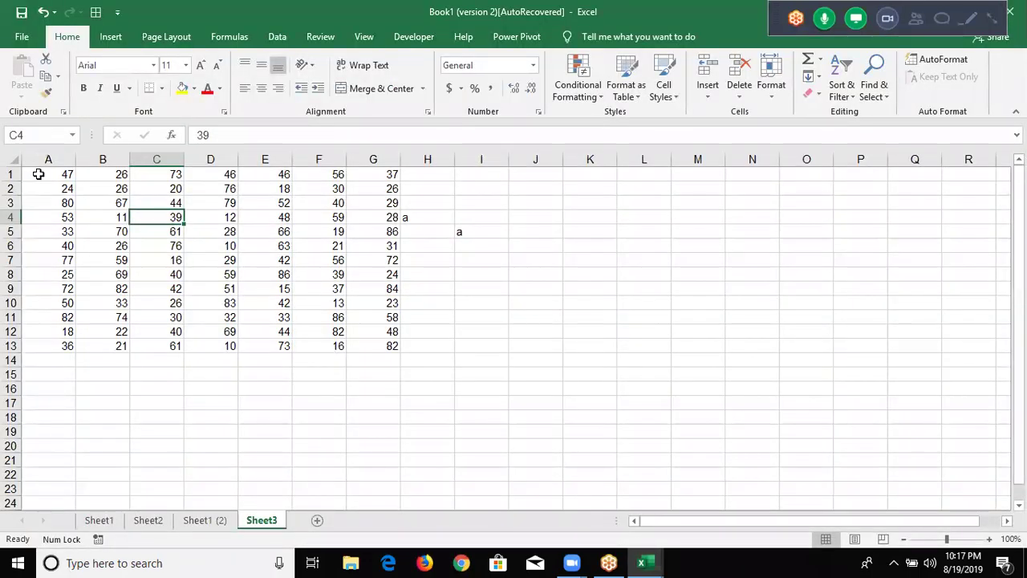
# - From A1, use Ctrl+Down and Ctrl+Right to find the data ends at A13 and G1
pyautogui.click(34, 173)
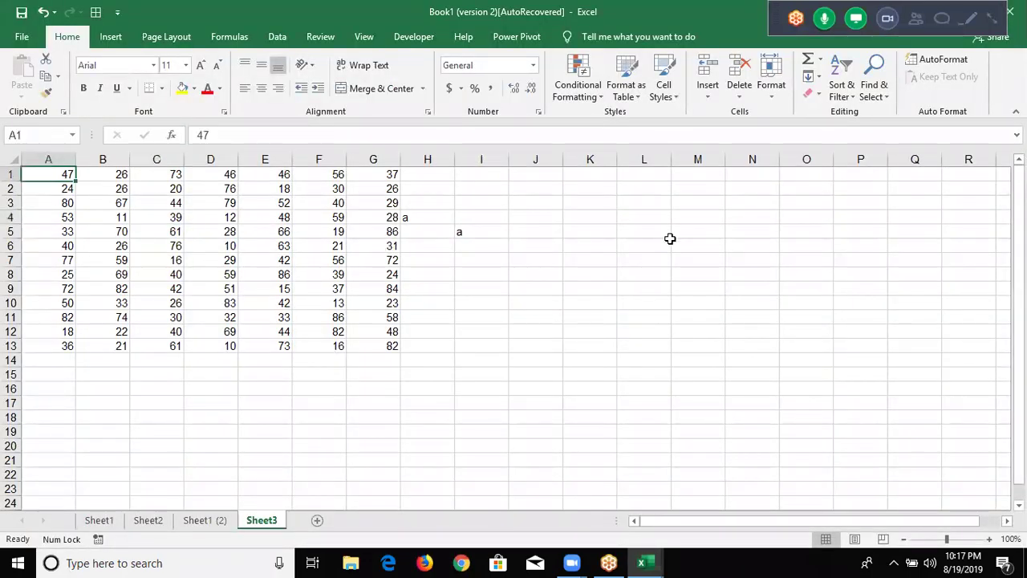
pyautogui.press('Down')
pyautogui.press('Down')
pyautogui.press('Down')
pyautogui.press('Up')
pyautogui.press('Up')
pyautogui.press('Up')
pyautogui.hotkey('ctrl', 'Down')
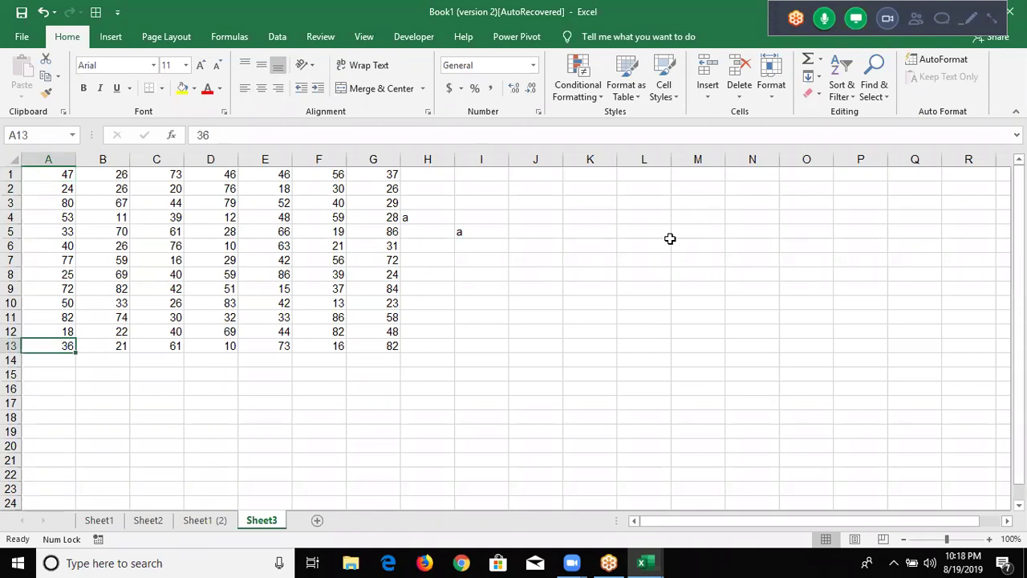
pyautogui.hotkey('ctrl', 'Up')
pyautogui.hotkey('ctrl', 'Right')
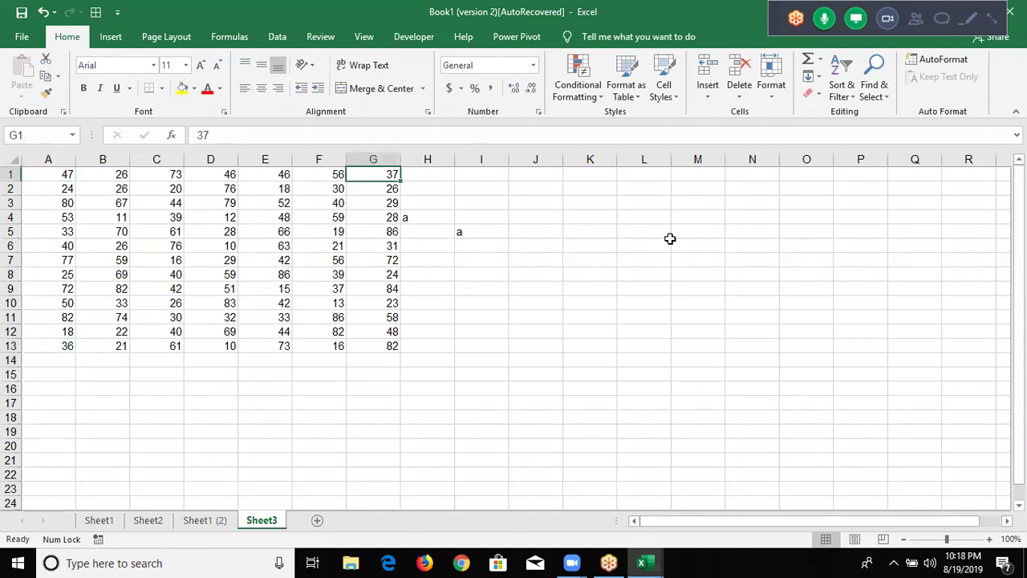
pyautogui.hotkey('ctrl', 'Left')
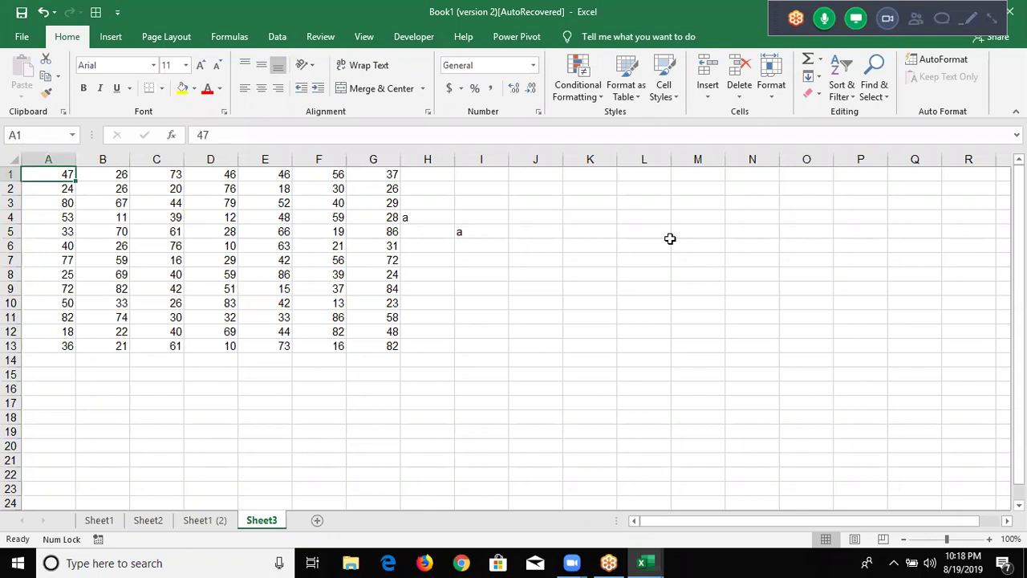
pyautogui.hotkey('alt', 'F11')
# - Enter range("A1").End(xlDown).Select in macro rr, picking xlDown from the list
pyautogui.write('range')
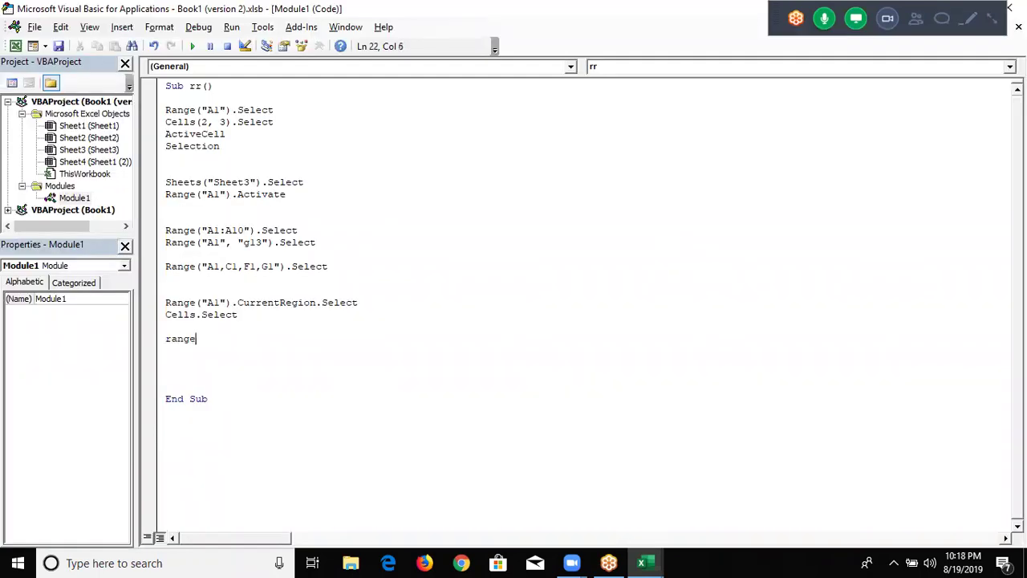
pyautogui.write('("A1")')
pyautogui.write('.end')
pyautogui.press('Tab')
pyautogui.write('(')
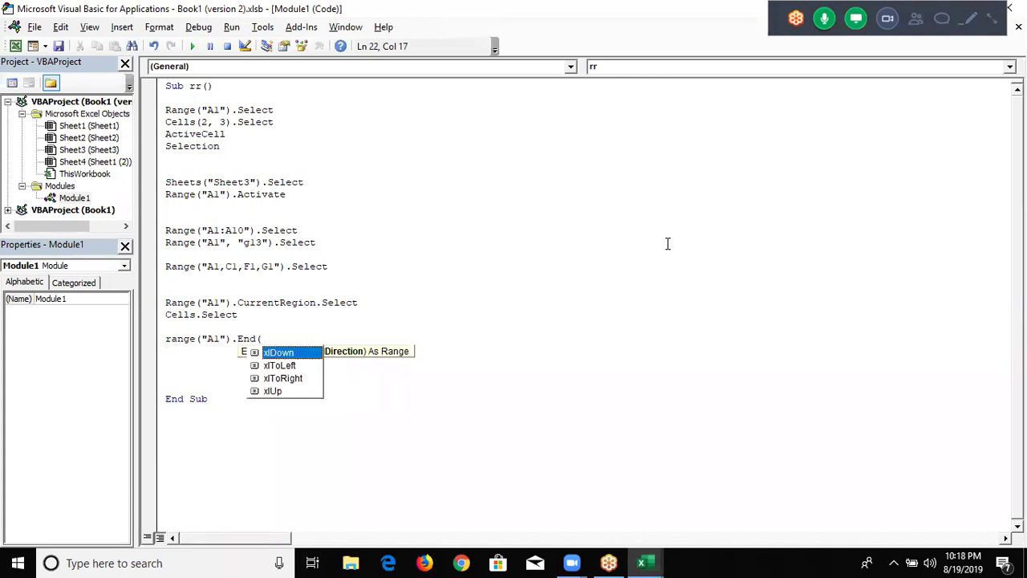
pyautogui.press('Tab')
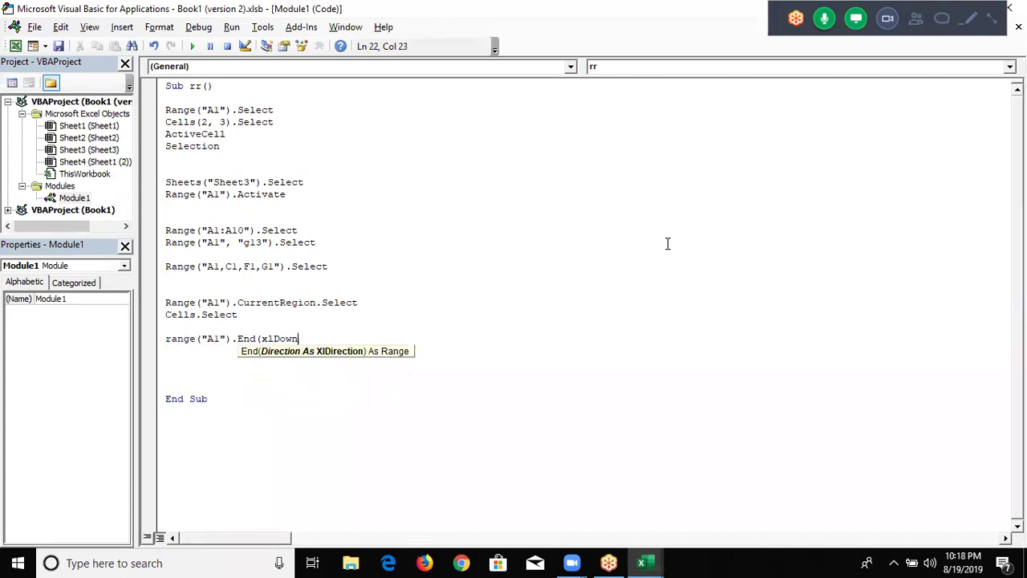
pyautogui.write(').se')
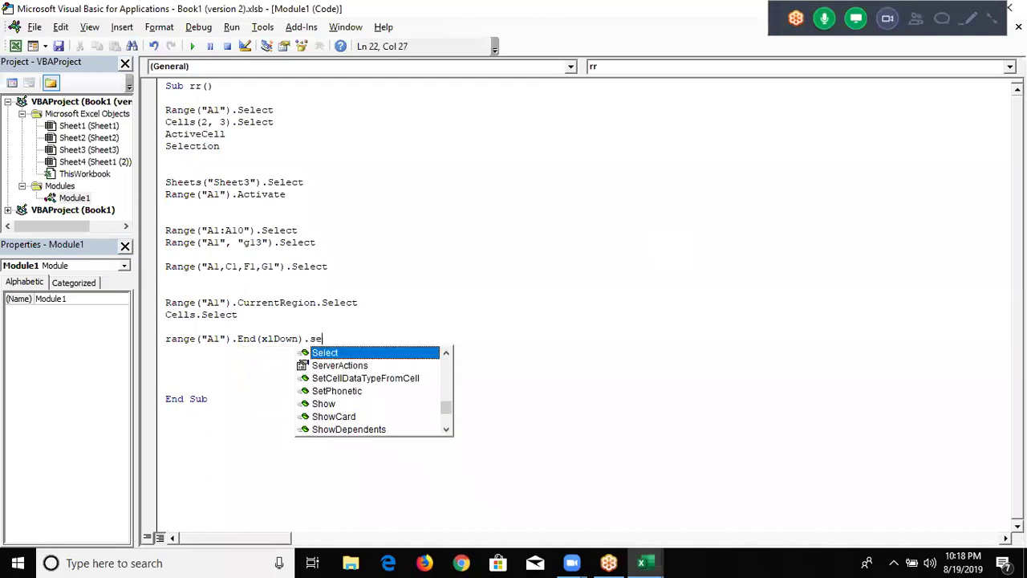
pyautogui.press('Return')
pyautogui.hotkey('alt', 'F11')
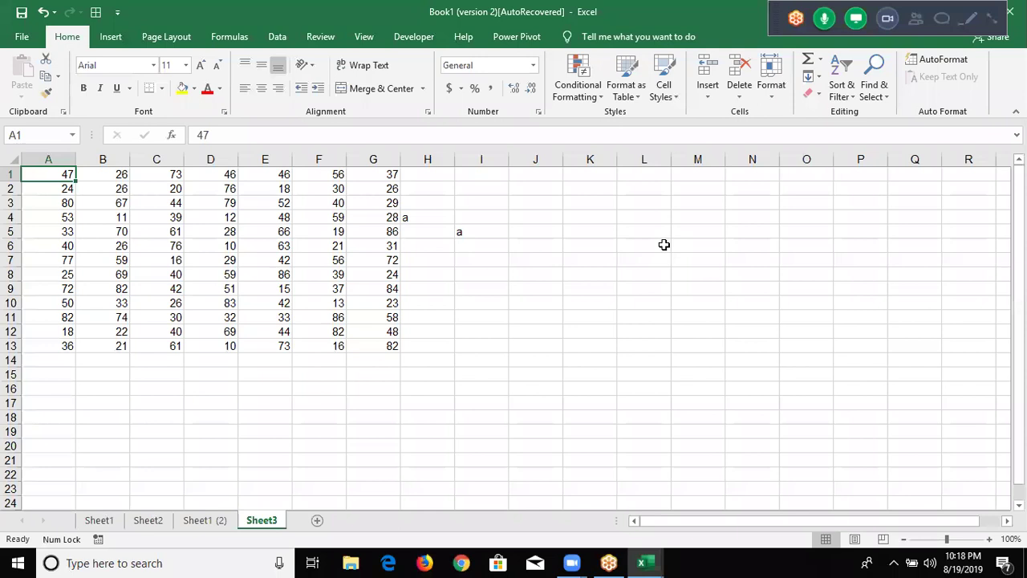
# - Jump with Ctrl+Down from A1 to A13, which holds 36
pyautogui.hotkey('ctrl', 'Down')
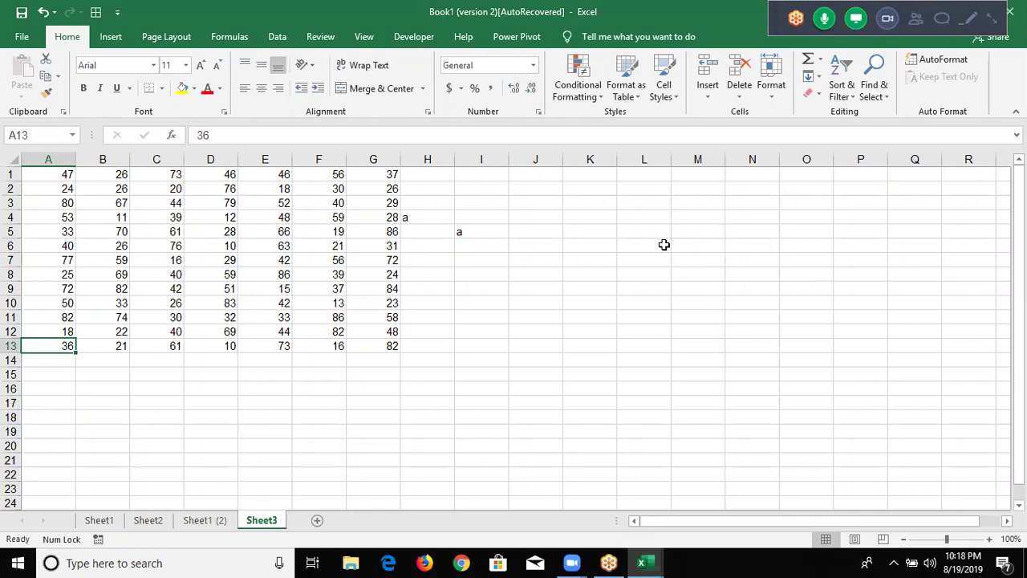
pyautogui.hotkey('alt', 'F11')
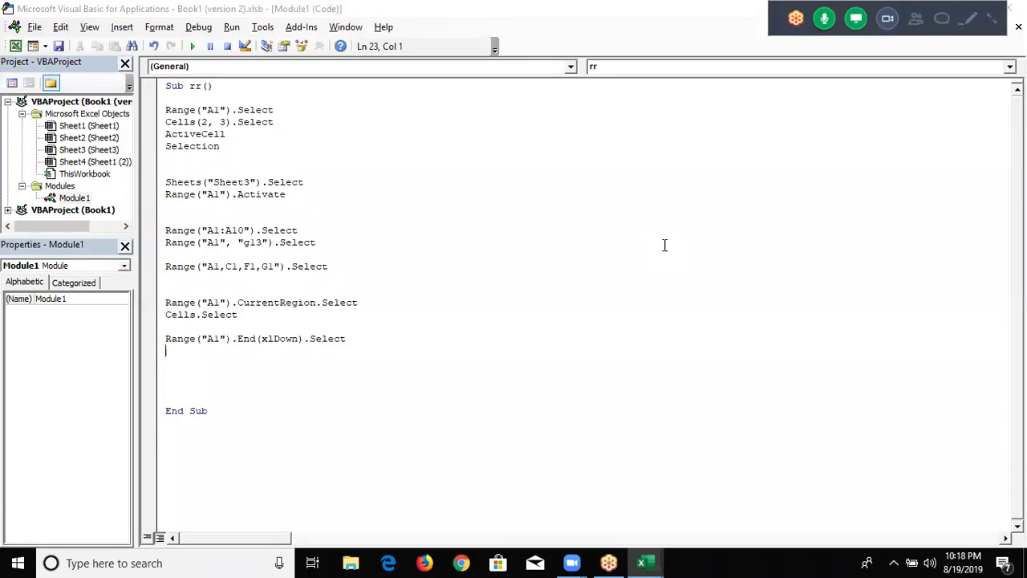
# - Type and remove a stray parenthesis after End, leaving the End(xlDown) line unchanged
pyautogui.click(258, 341)
pyautogui.write('(')
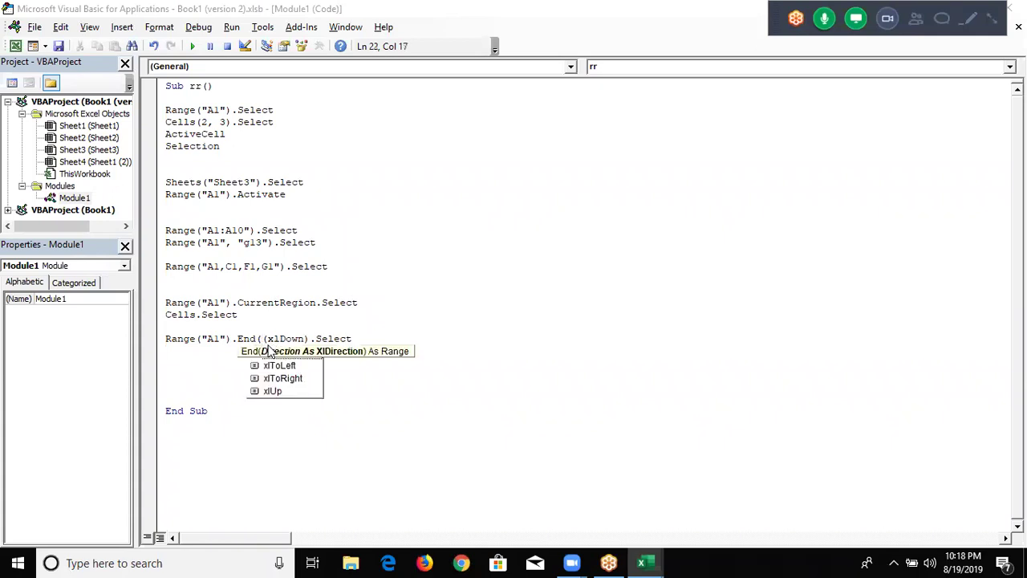
pyautogui.press('Down')
pyautogui.press('Down')
pyautogui.press('Down')
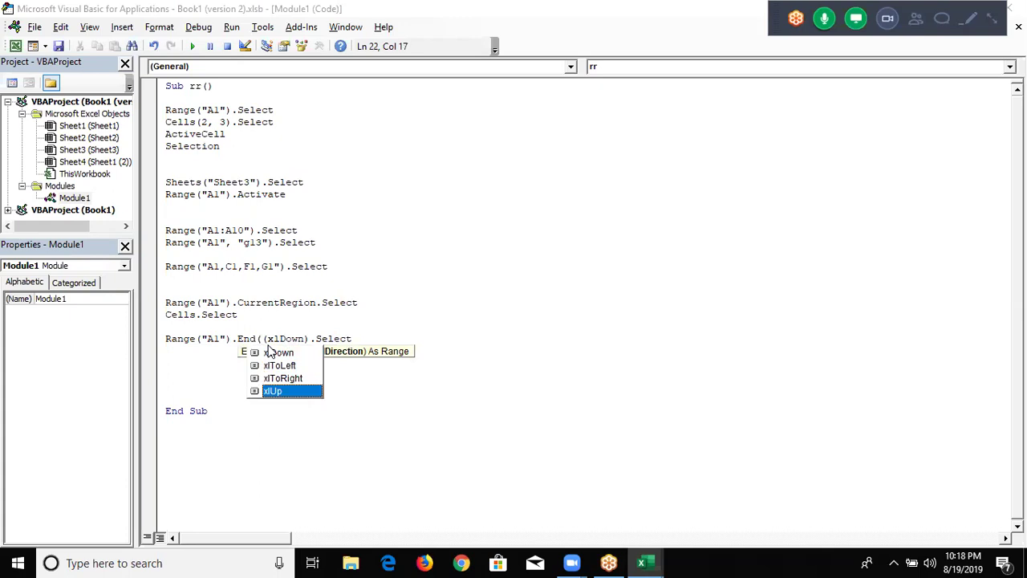
pyautogui.press('BackSpace')
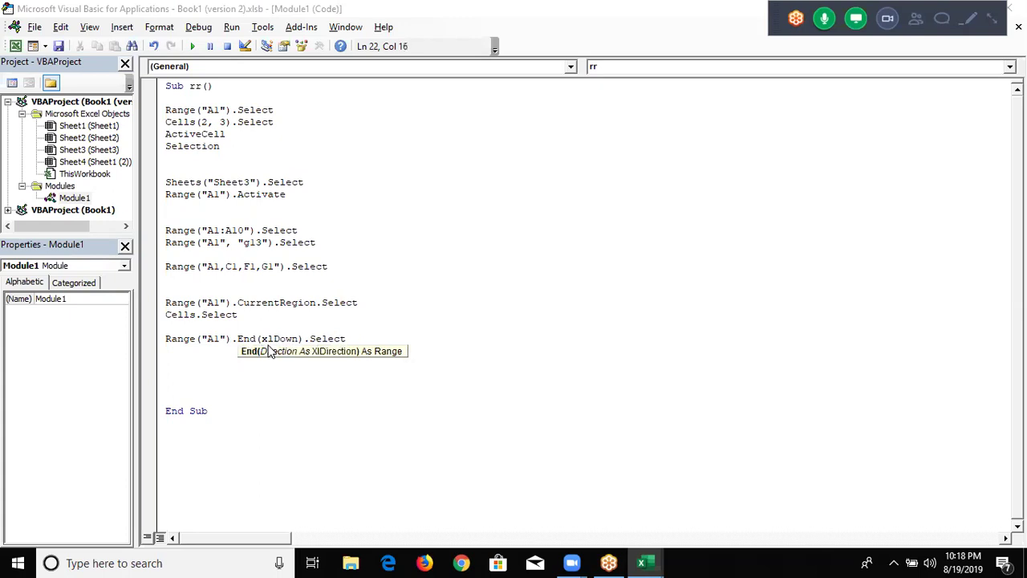
pyautogui.press('Down')
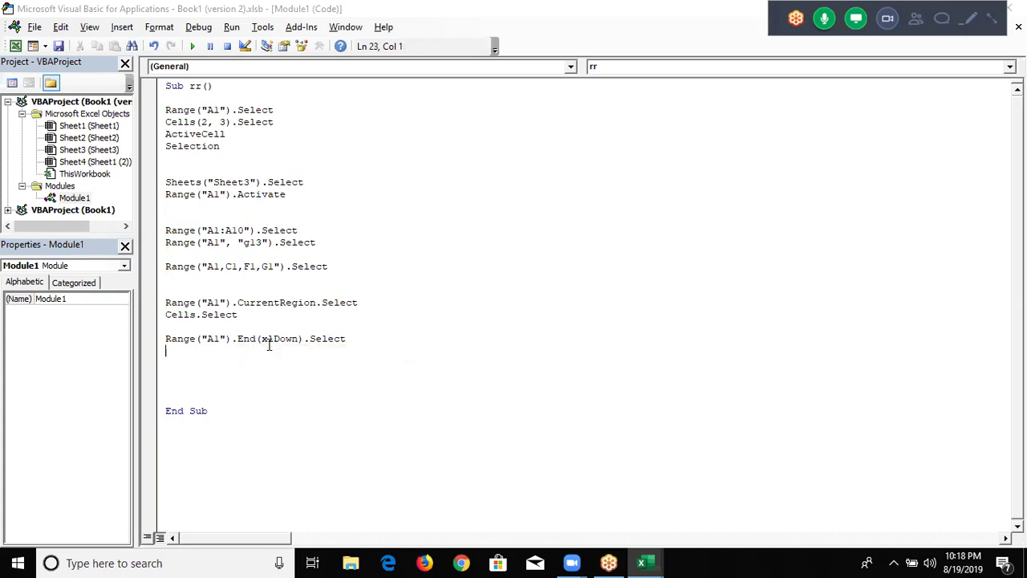
# - On the sheet, move down to A14, the first empty cell, cancelling a typed 15
pyautogui.hotkey('alt', 'F11')
pyautogui.press('Down')
pyautogui.write('15')
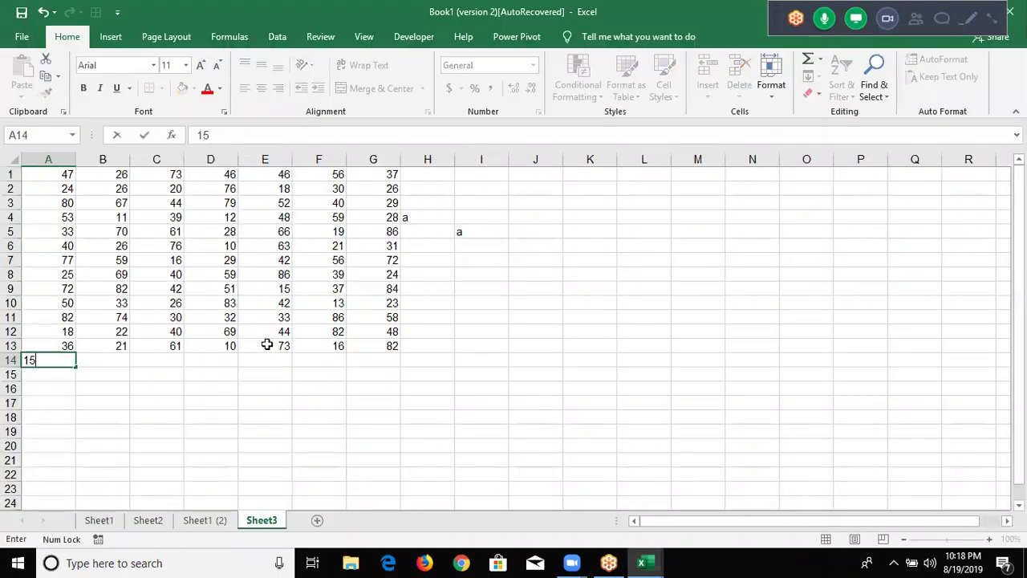
pyautogui.press('Escape')
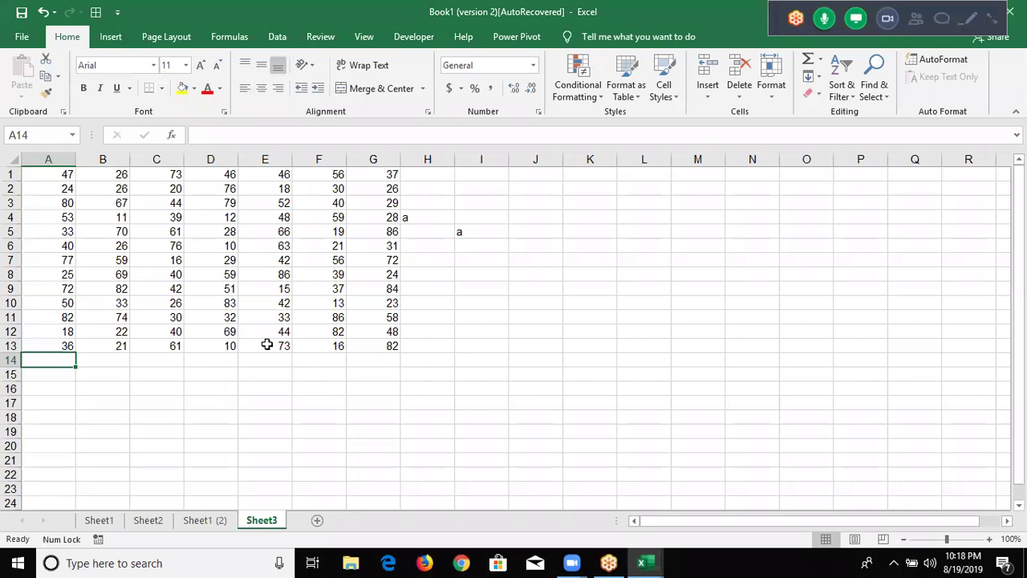
# - Back in the code, insert a blank line above End Sub and select the closing parenthesis after xlDown
pyautogui.hotkey('alt', 'F11')
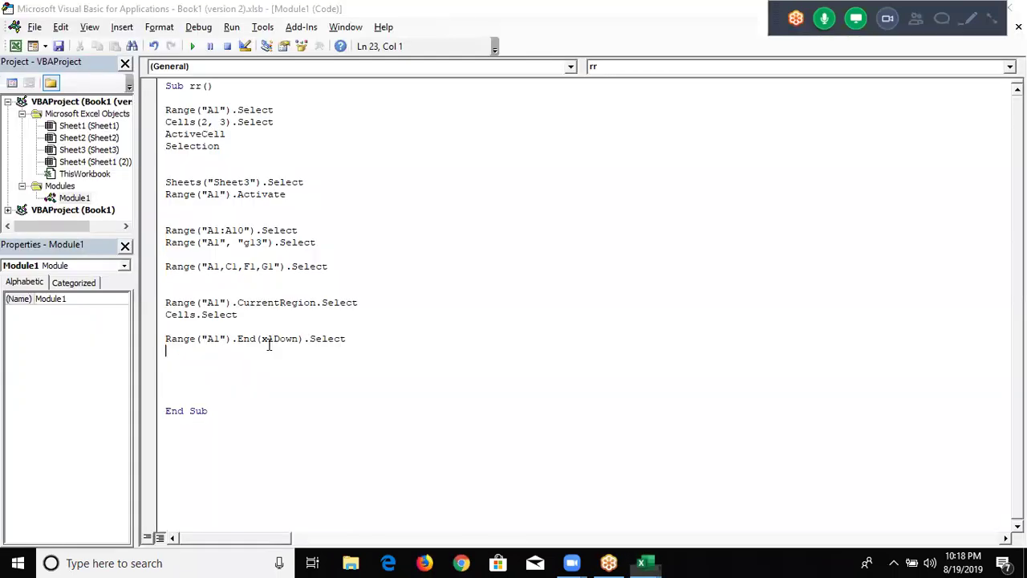
pyautogui.press('Return')
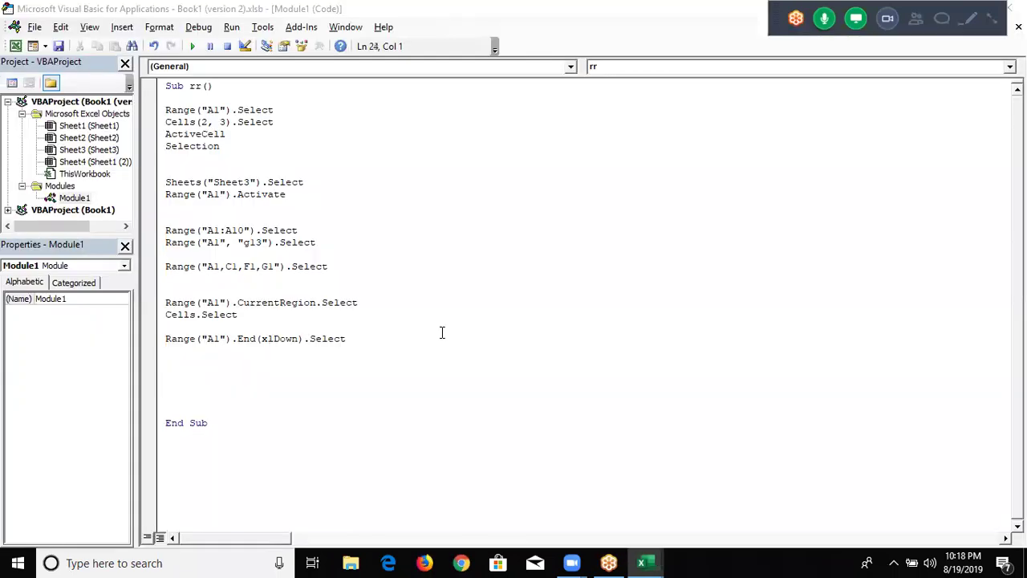
pyautogui.doubleClick(301, 340)
pyautogui.hotkey('alt', 'F11')
# - Select A13, then move to A14 on the sheet before returning to the code
pyautogui.click(45, 343)
pyautogui.press('Return')
pyautogui.hotkey('alt', 'F11')
# - Insert .Offset(1,0) after End(xlDown) so the line reads Range("A1").End(xlDown).Offset(1, 0).Select
pyautogui.press('Left')
pyautogui.write('.o')
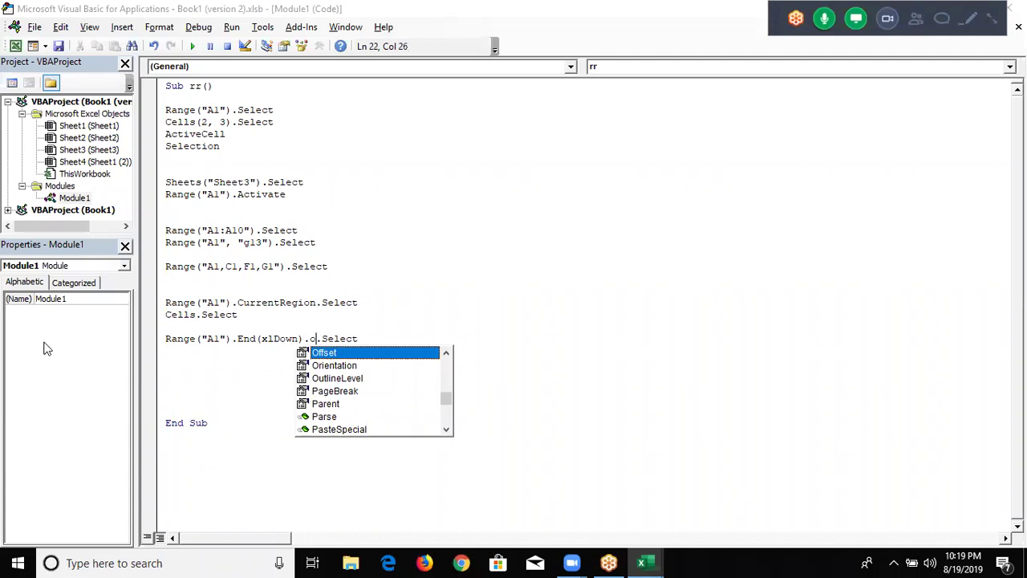
pyautogui.press('Tab')
pyautogui.write('(')
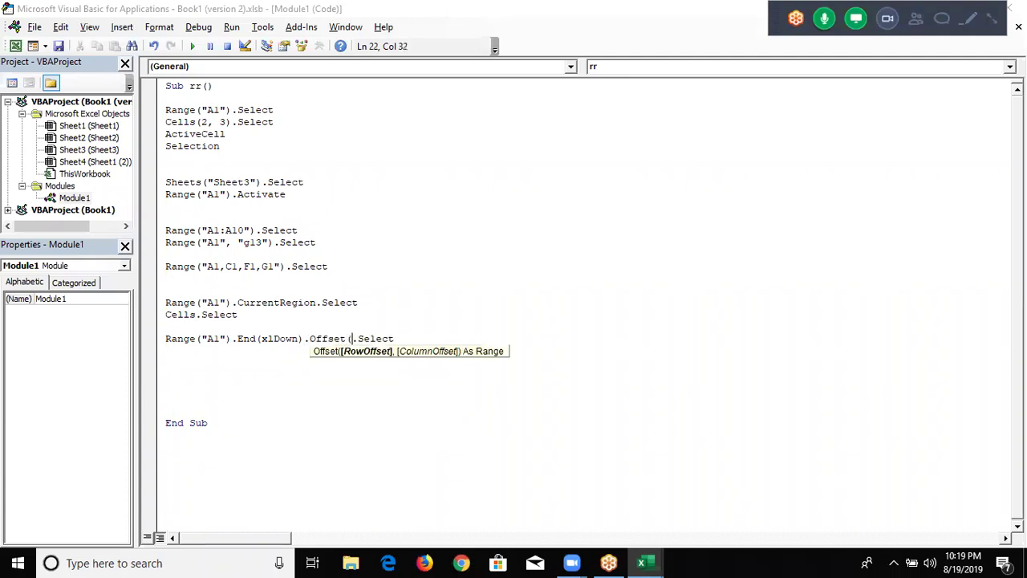
pyautogui.write('1,0).')
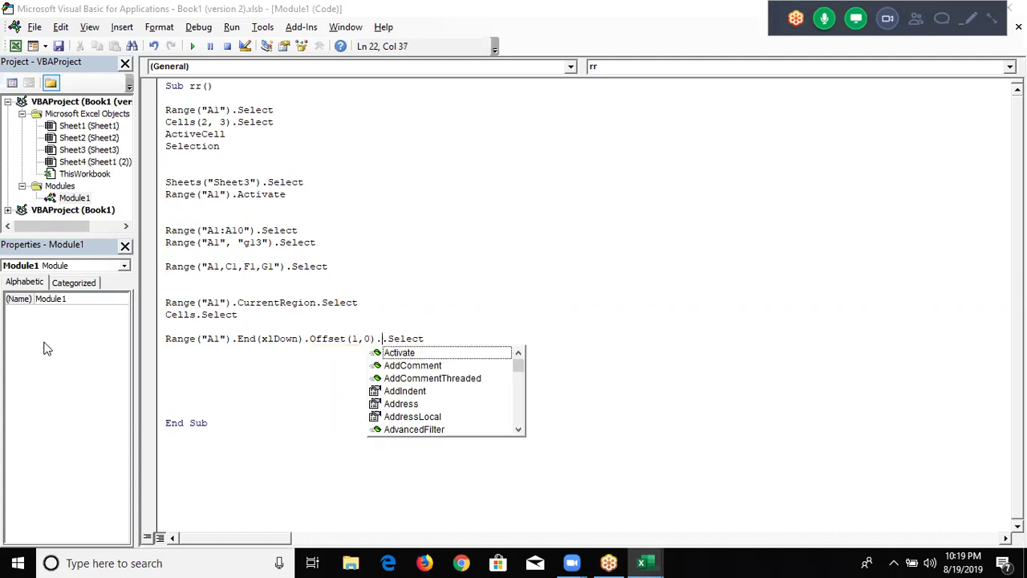
pyautogui.write('Select')
pyautogui.press('Delete')
pyautogui.press('Delete')
pyautogui.press('Delete')
pyautogui.press('Delete')
pyautogui.press('Delete')
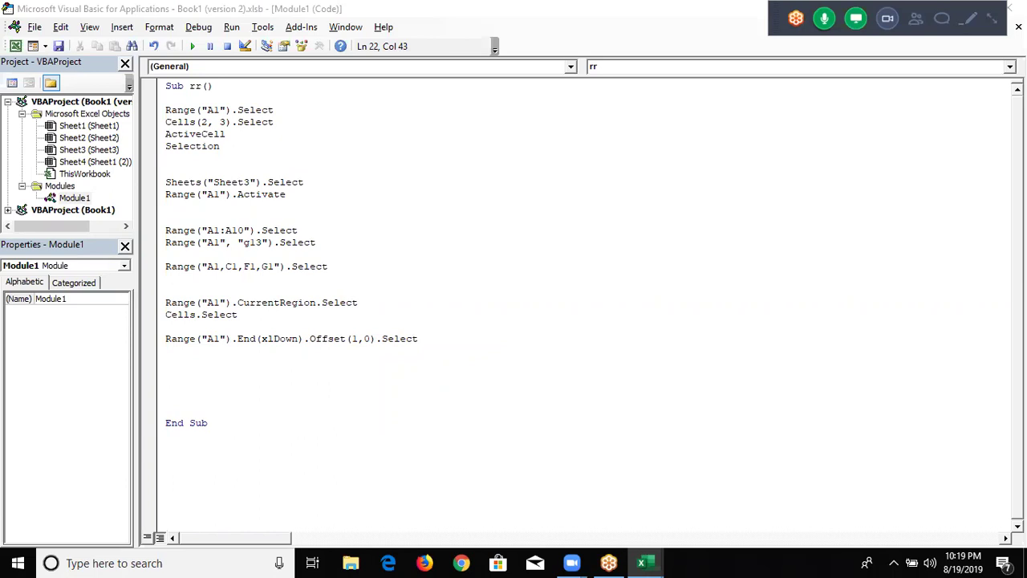
pyautogui.press('Return')
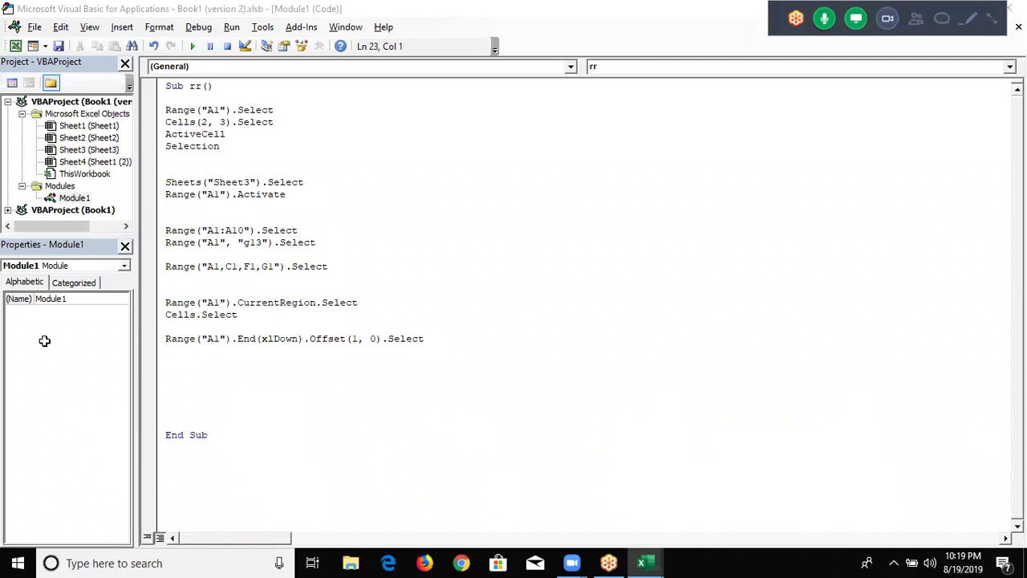
pyautogui.hotkey('alt', 'F11')
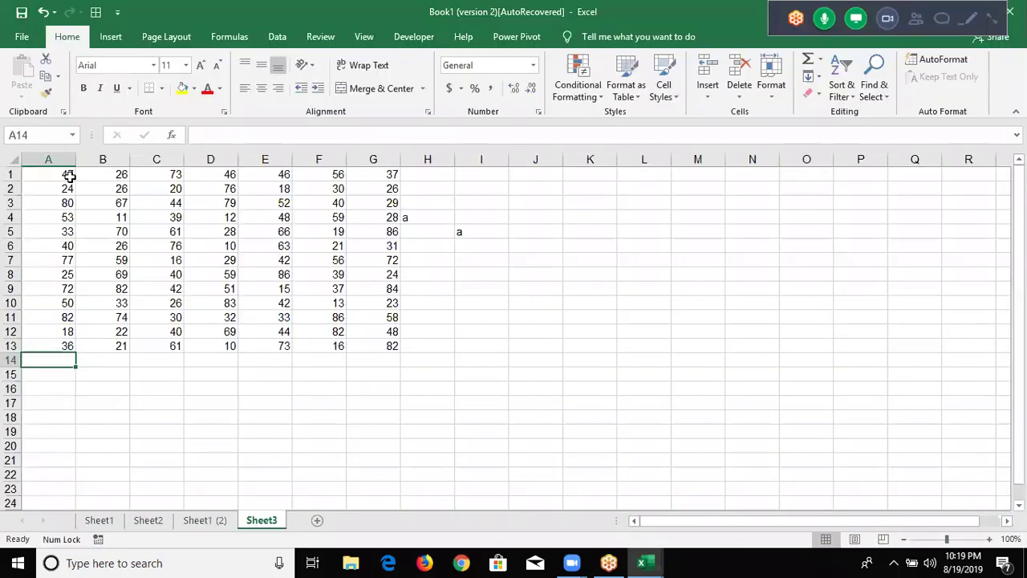
# - Jump from A1 to A13 with Ctrl+Down, then highlight Range("A1").End(xlDown) in the code
pyautogui.click(79, 173)
pyautogui.hotkey('ctrl', 'Down')
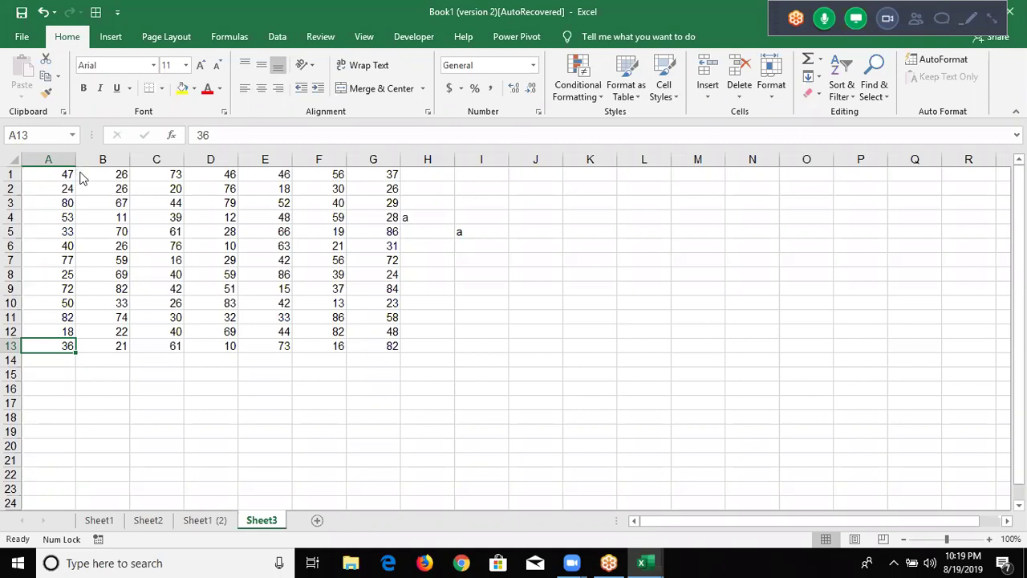
pyautogui.hotkey('alt', 'F11')
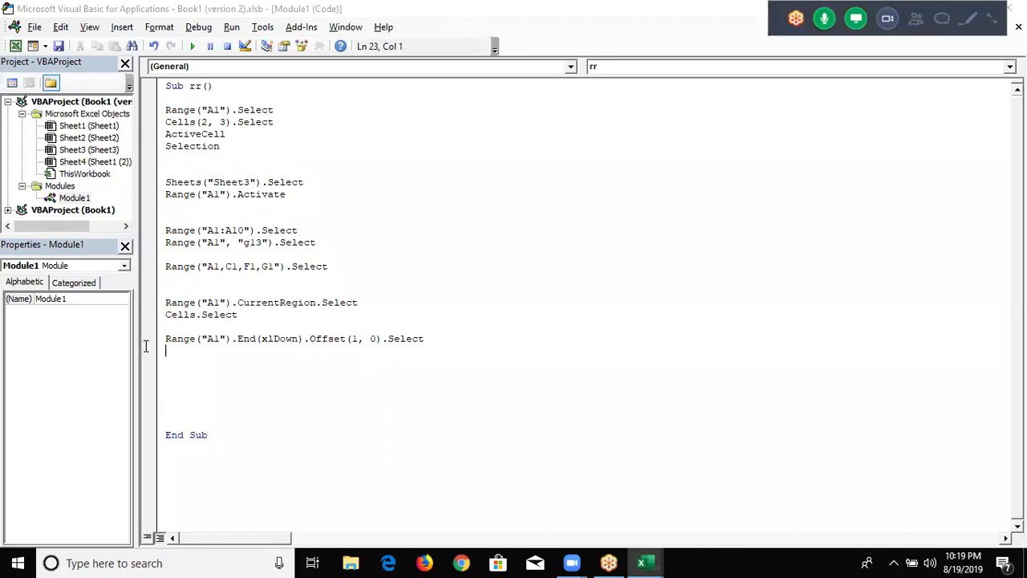
pyautogui.moveTo(304, 339); pyautogui.dragTo(165, 339)
pyautogui.hotkey('shift', 'End')
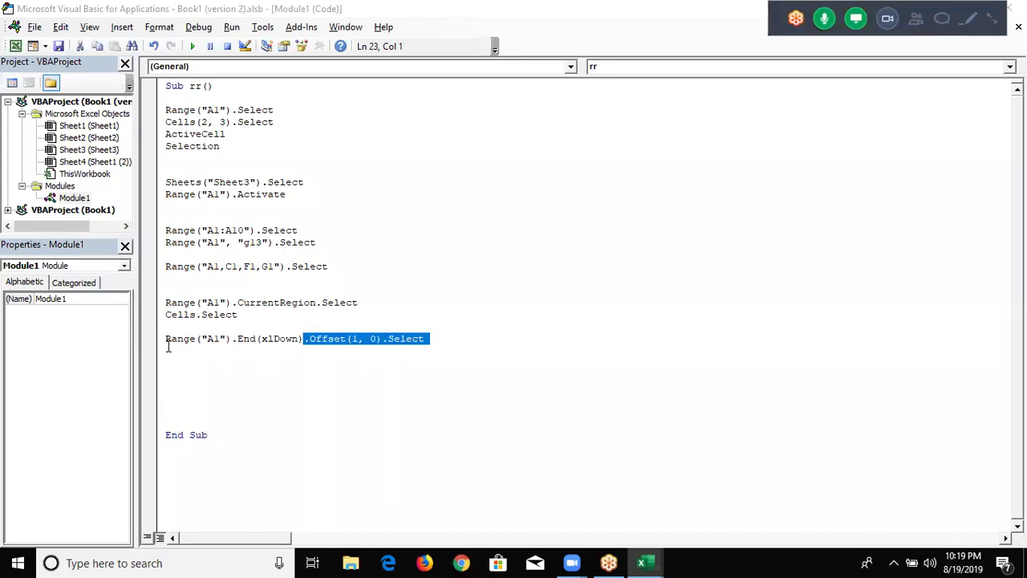
pyautogui.hotkey('shift', 'Home')
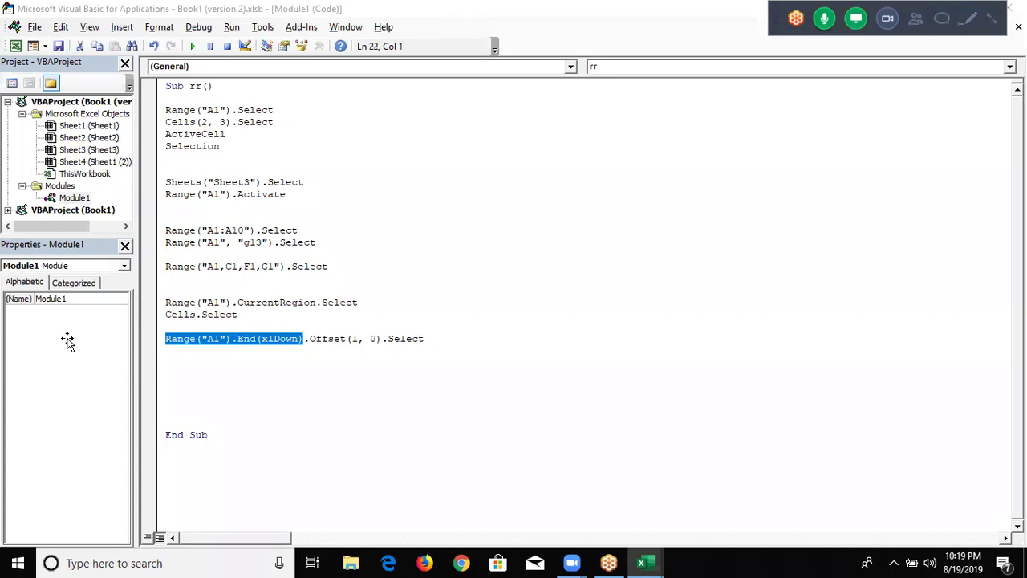
# - Repeat the A1-to-A13 jump and inspect the neighbouring cells A14, B13 and A12
pyautogui.hotkey('alt', 'F11')
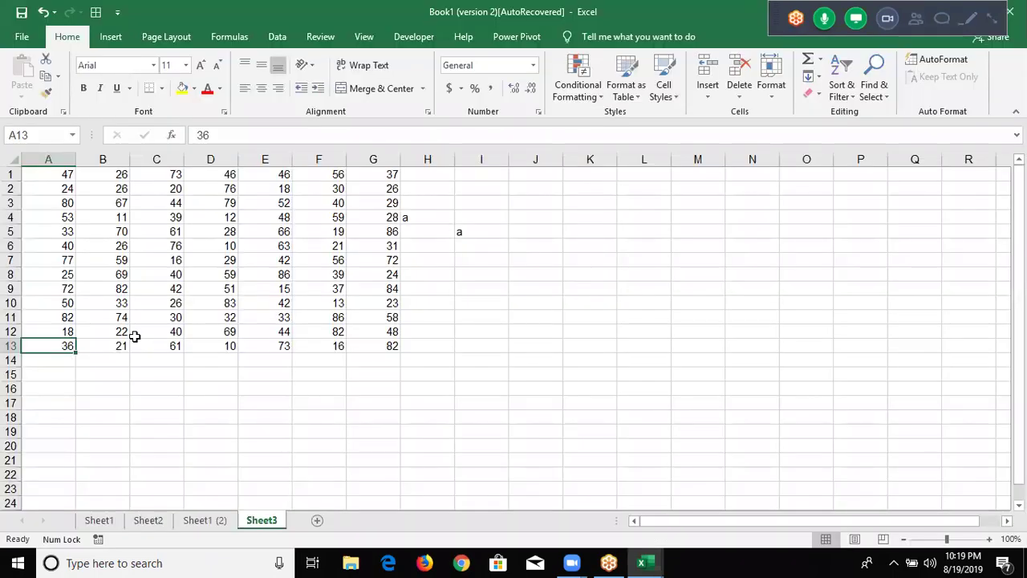
pyautogui.hotkey('ctrl', 'Home')
pyautogui.hotkey('ctrl', 'Down')
pyautogui.press('Down')
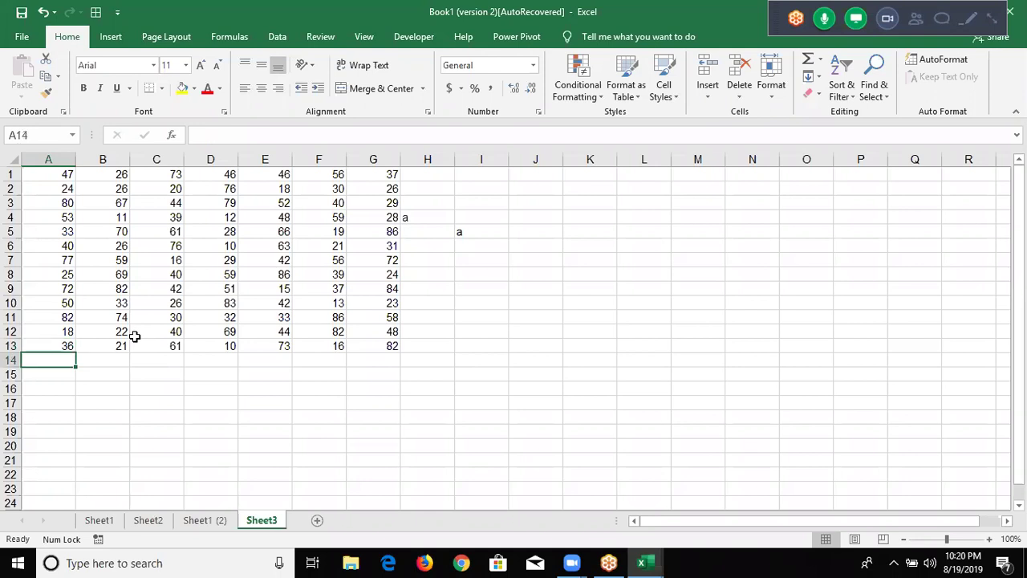
pyautogui.press('Up')
pyautogui.press('Right')
pyautogui.press('Up')
pyautogui.press('Left')
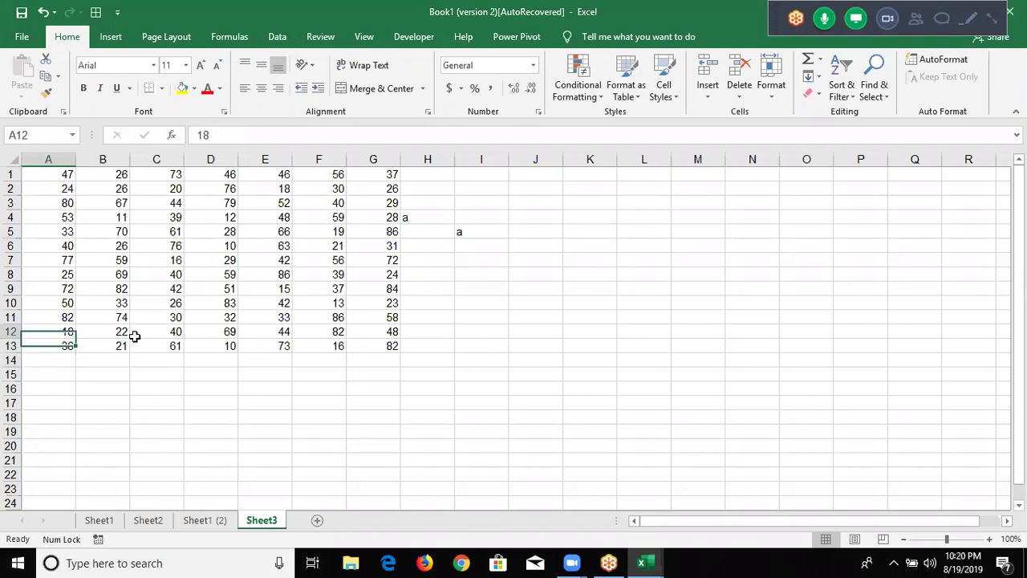
pyautogui.press('Down')
pyautogui.press('Right')
pyautogui.press('Left')
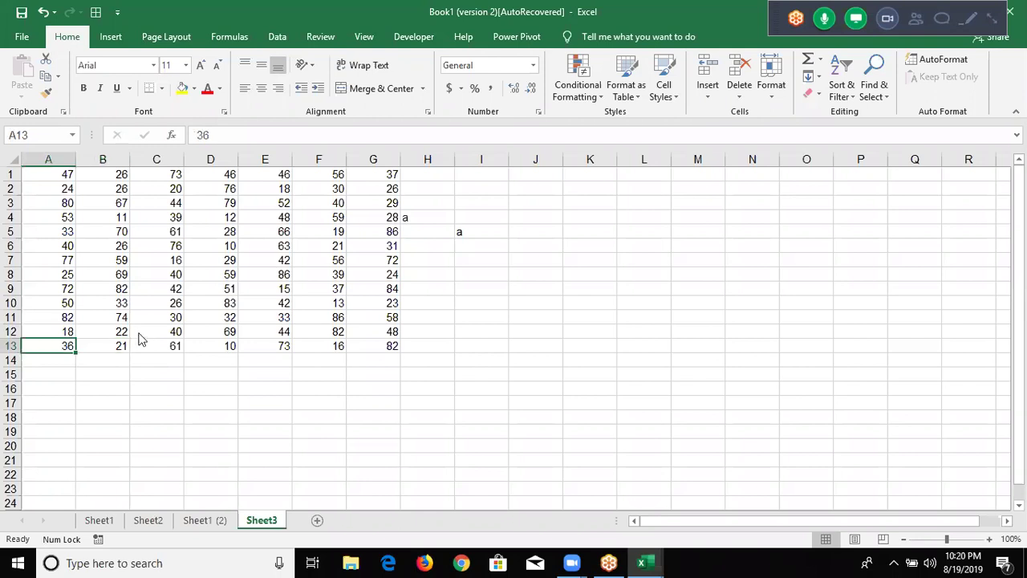
pyautogui.hotkey('alt', 'F11')
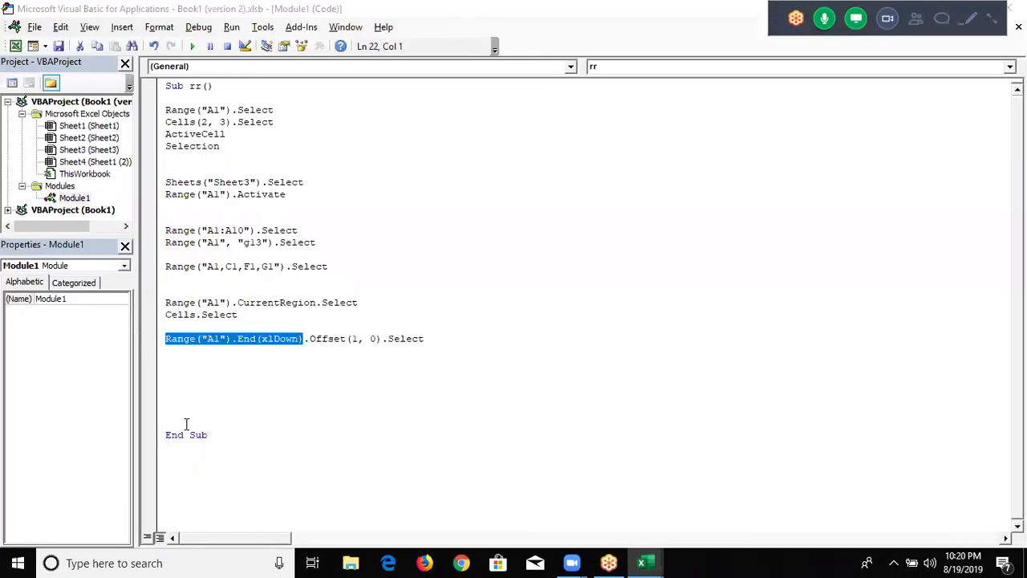
# - Change the Offset column argument from 0 to 1, making it Offset(1, 1)
pyautogui.doubleClick(326, 338)
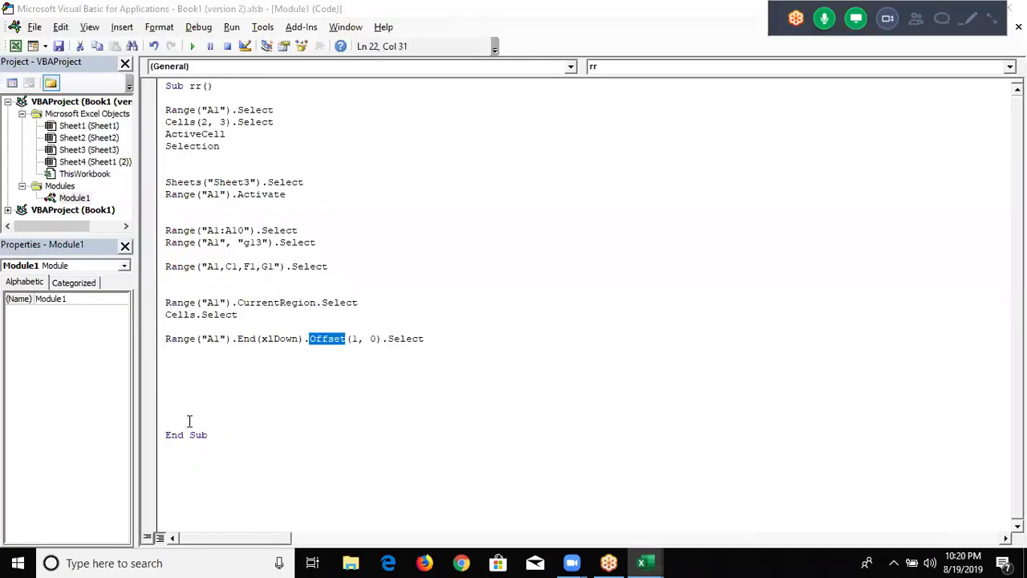
pyautogui.press('Right')
pyautogui.click(365, 338)
pyautogui.click(371, 338)
pyautogui.doubleClick(374, 338)
pyautogui.write('1')
pyautogui.press('Down')
# - Check that Offset(1, 1) would land on B14, then change the code to Offset(1, -1)
pyautogui.hotkey('alt', 'F11')
pyautogui.press('Down')
pyautogui.press('Right')
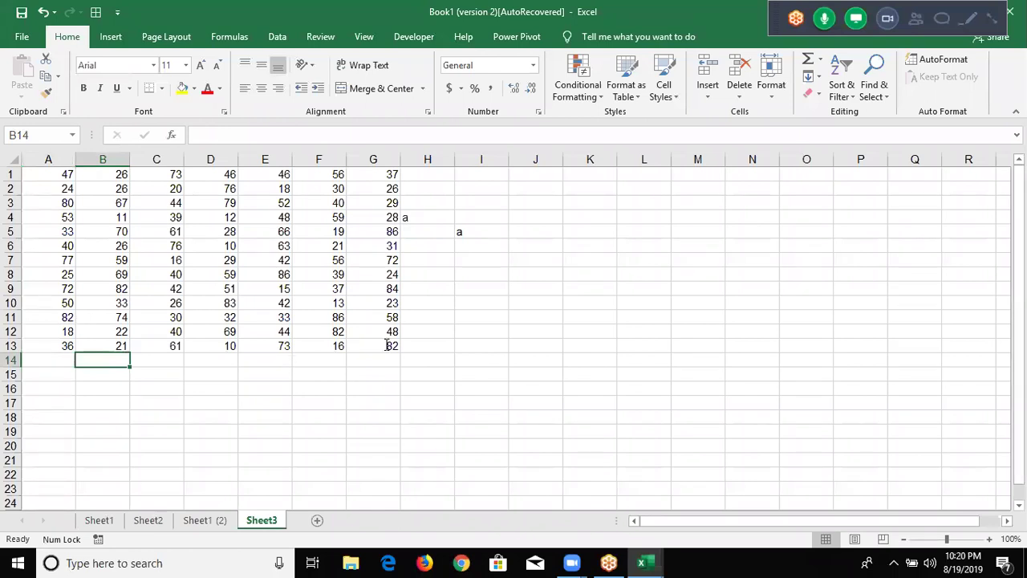
pyautogui.hotkey('alt', 'F11')
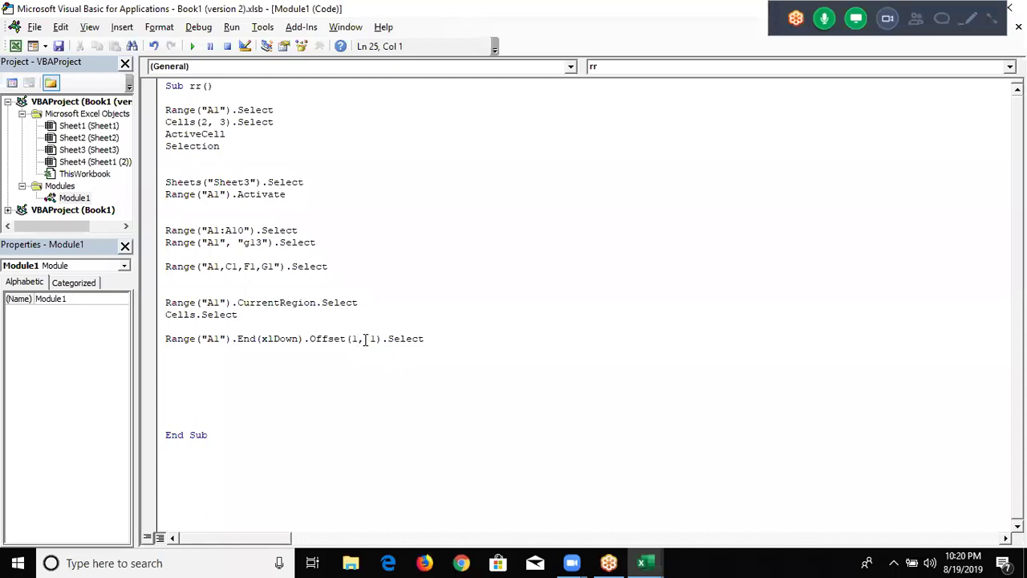
pyautogui.click(371, 340)
pyautogui.write('-')
pyautogui.click(370, 372)
# - On the sheet, compare cells A14, A13, B14 and B13 around column A's last value
pyautogui.hotkey('alt', 'F11')
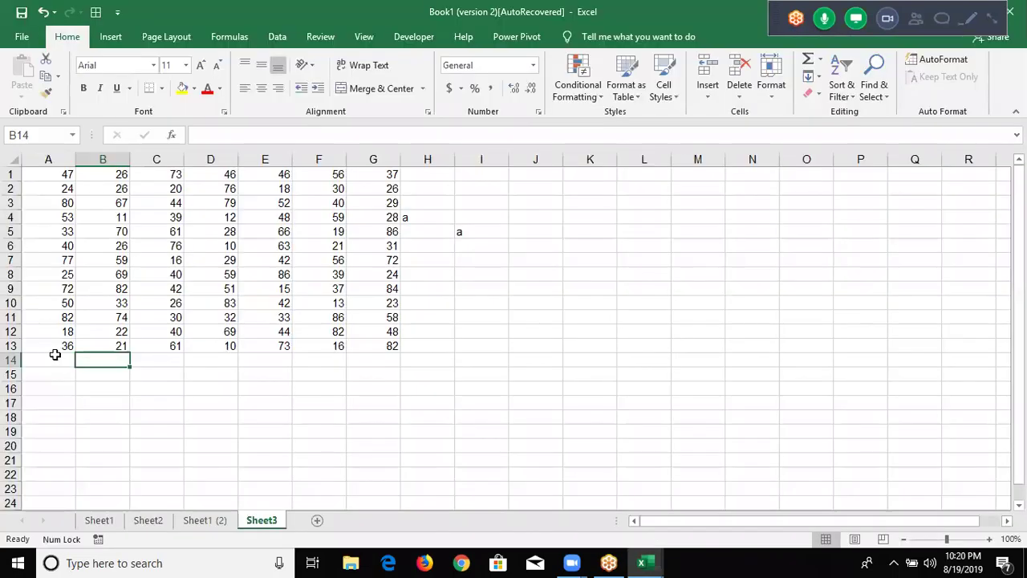
pyautogui.click(55, 355)
pyautogui.press('Up')
pyautogui.click(54, 355)
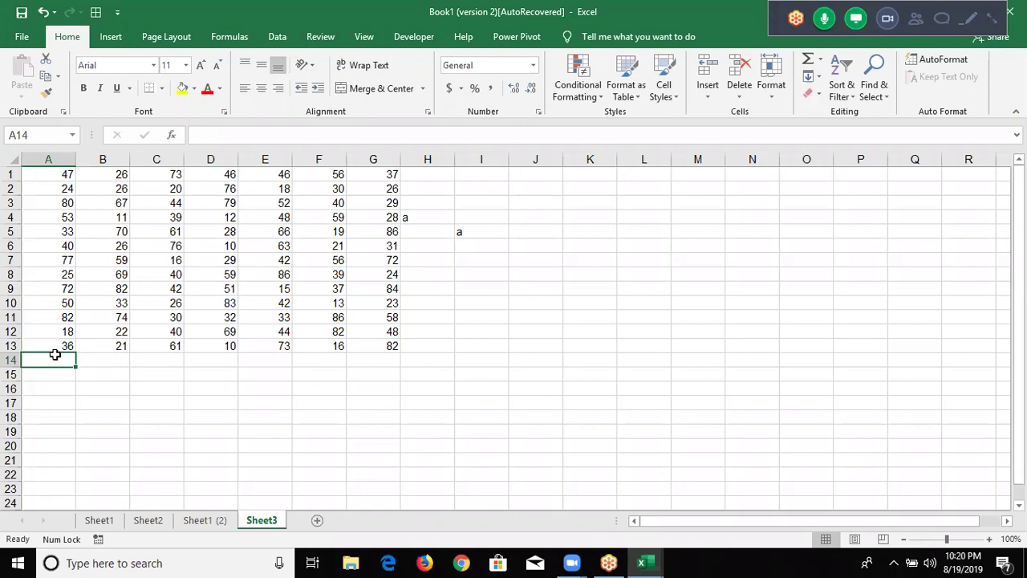
pyautogui.press('Right')
pyautogui.press('Left')
pyautogui.press('Right')
pyautogui.press('Up')
pyautogui.press('Down')
pyautogui.press('Left')
pyautogui.hotkey('alt', 'F11')
# - Restore the column argument to 0, returning the code to Offset(1, 0)
pyautogui.click(373, 342)
pyautogui.click(375, 343)
pyautogui.hotkey('shift', 'Right')
pyautogui.press('BackSpace')
pyautogui.write('0')
# - Run the rr macro with F5 so it selects A14, then return to the code
pyautogui.click(335, 339)
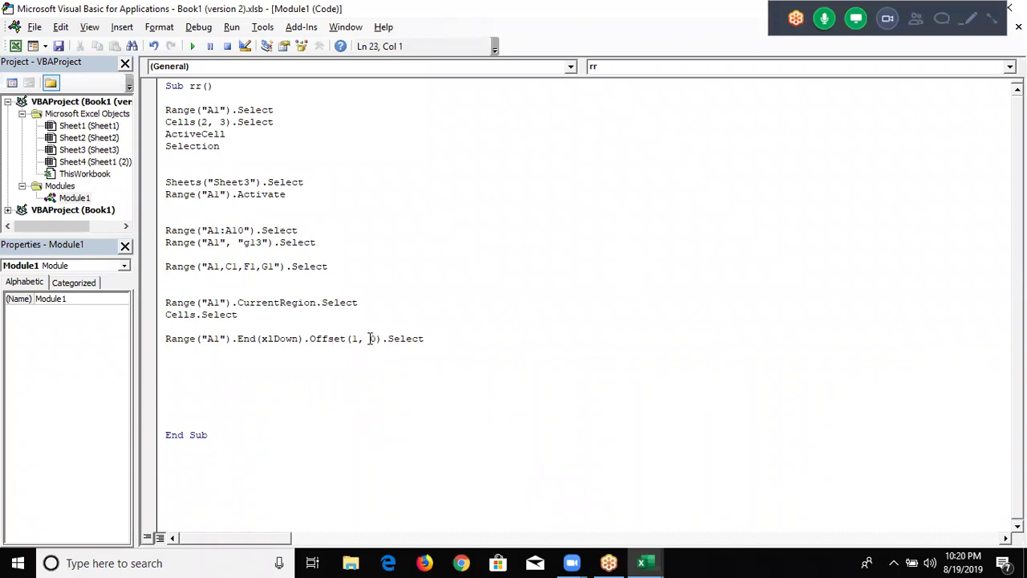
pyautogui.press('F5')
pyautogui.hotkey('alt', 'F11')
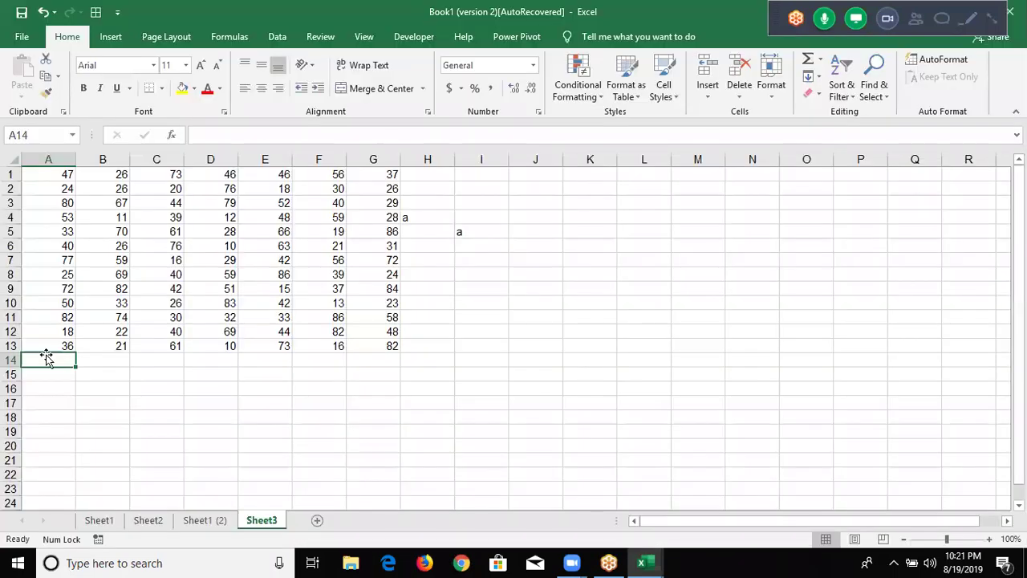
pyautogui.hotkey('alt', 'F11')
# - Add the line Selection.Value = 85 below the Offset line, followed by a blank line
pyautogui.click(182, 357)
pyautogui.write('selec')
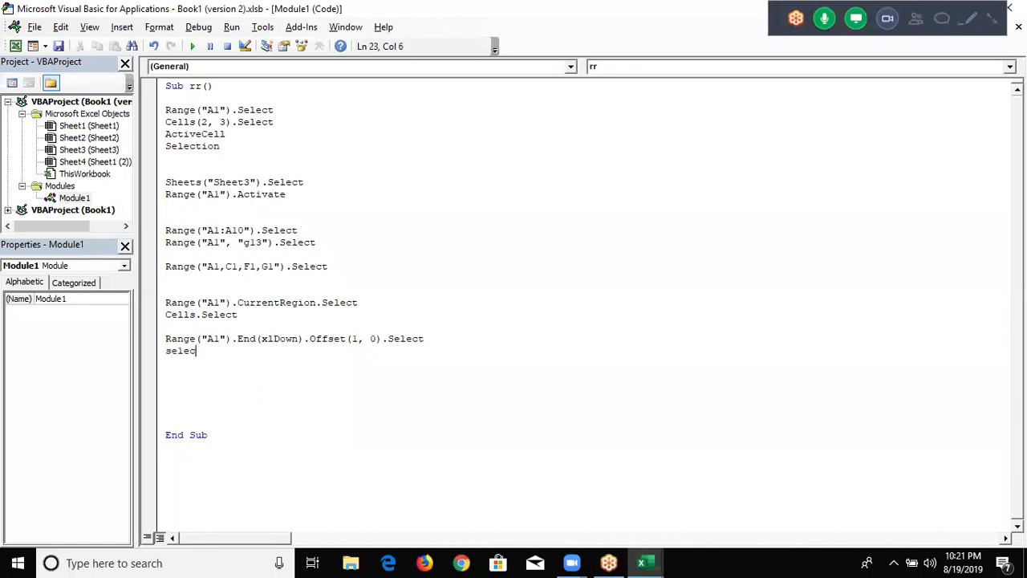
pyautogui.write('ti')
pyautogui.write('on')
pyautogui.press('BackSpace')
pyautogui.press('BackSpace')
pyautogui.press('BackSpace')
pyautogui.write('ion.')
pyautogui.write('value=')
pyautogui.write('85')
pyautogui.press('Return')
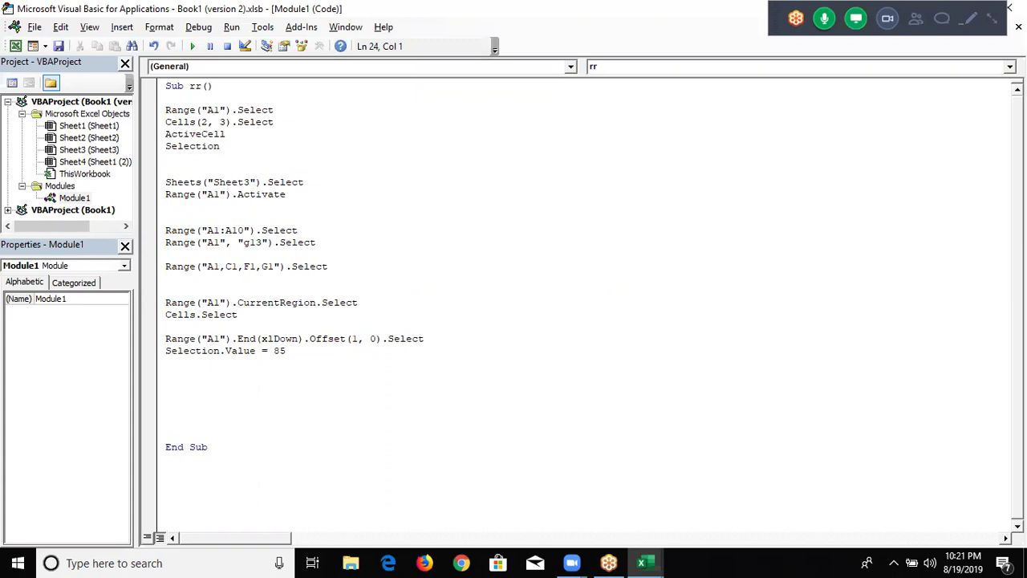
pyautogui.press('Up')
pyautogui.press('Up')
pyautogui.press('Down')
pyautogui.press('Down')
pyautogui.press('Return')
# - On Sheet3, jump down column A with Ctrl+Down and move up to A8
pyautogui.hotkey('alt', 'F11')
pyautogui.press('Up')
pyautogui.press('Up')
pyautogui.press('Up')
pyautogui.hotkey('ctrl', 'Down')
pyautogui.press('Up')
pyautogui.press('Up')
pyautogui.press('Up')
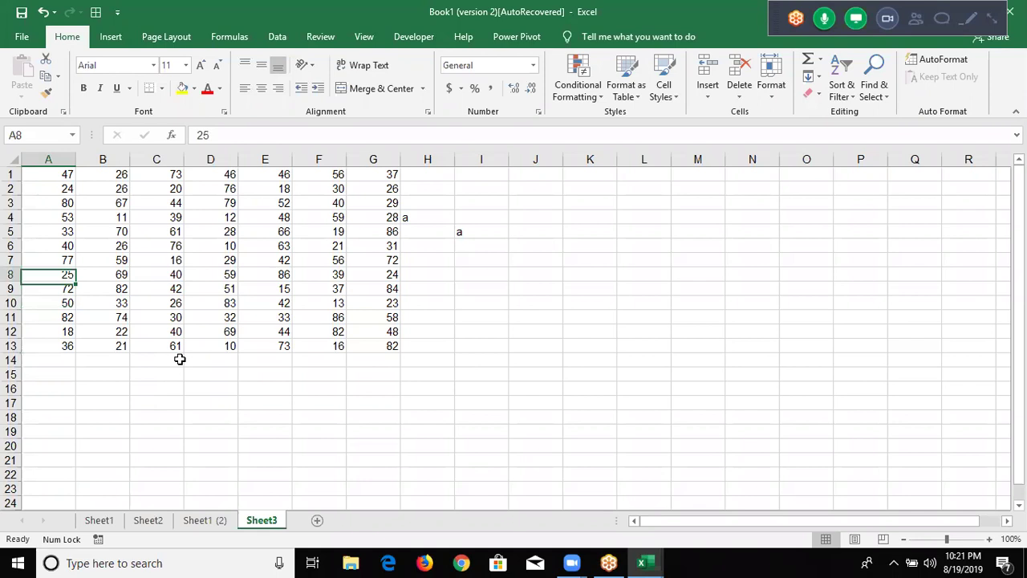
# - Clear A7 and A8, then Ctrl+Down from A1 to see the jump stop at the gap
pyautogui.hotkey('shift', 'Up')
pyautogui.press('Delete')
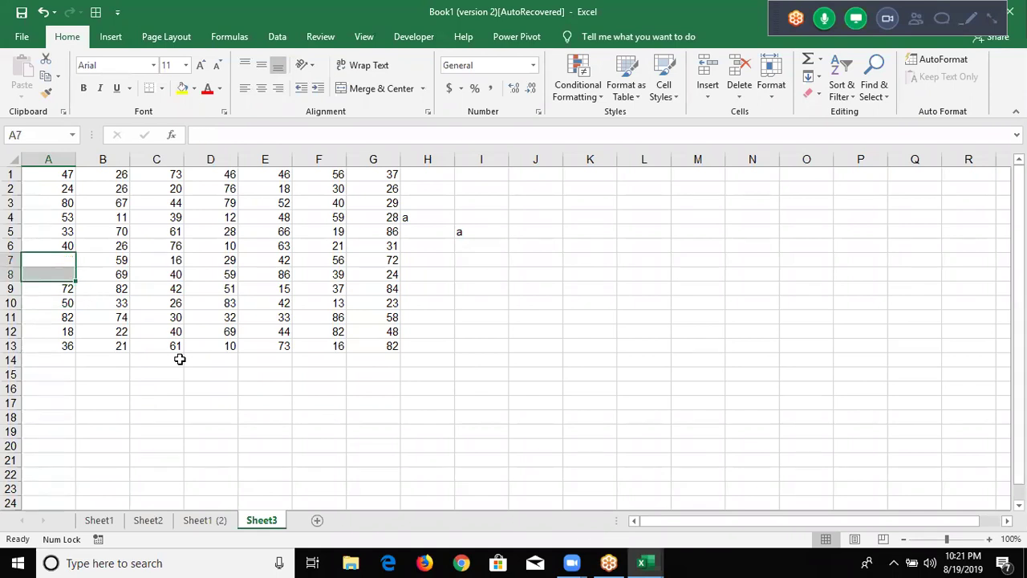
pyautogui.hotkey('ctrl', 'Home')
pyautogui.hotkey('ctrl', 'Down')
pyautogui.click(28, 344)
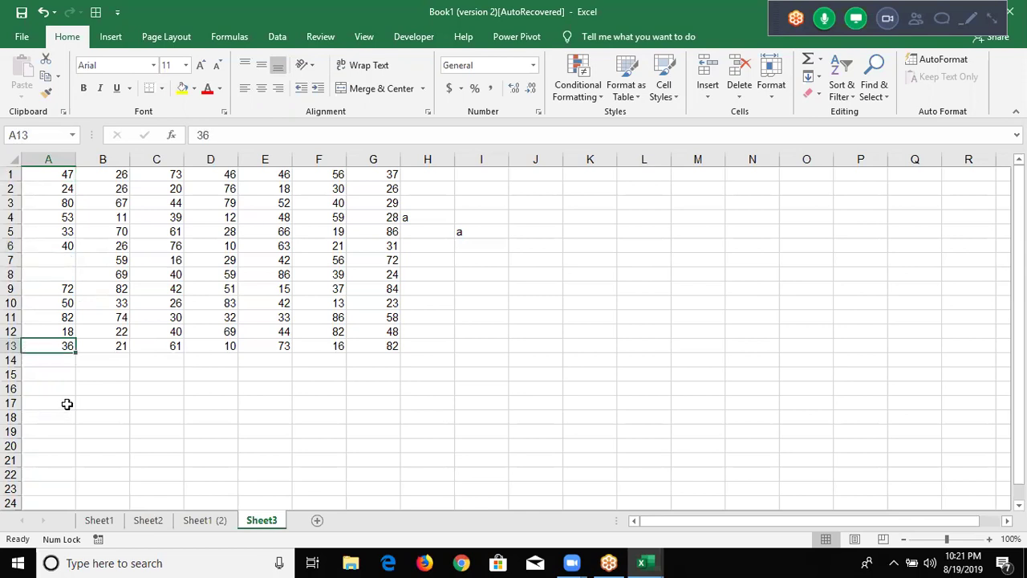
# - From an empty cell far below, Ctrl+Up to column A's last filled cell, then return to the code
pyautogui.scroll(-4, 67, 403)
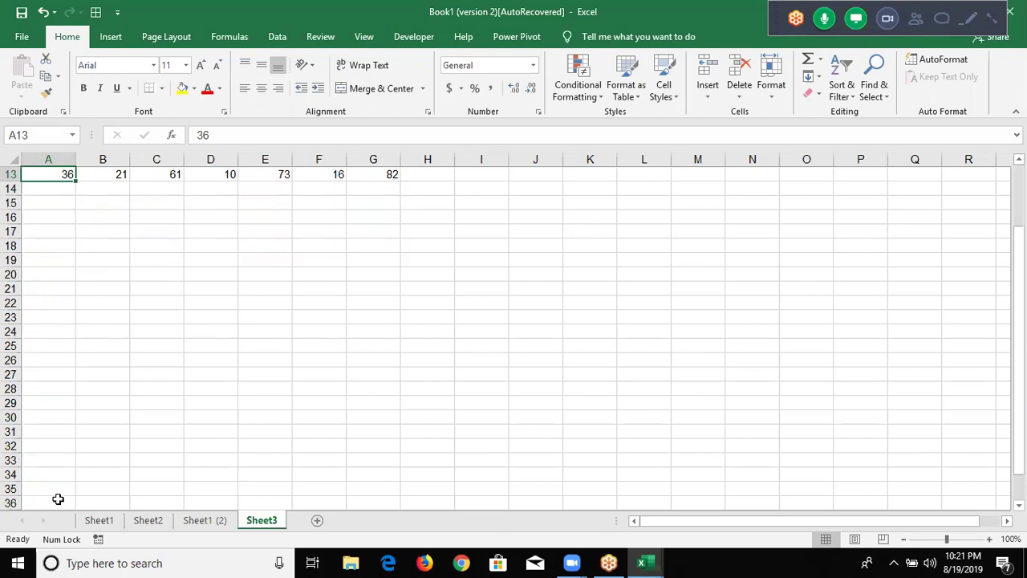
pyautogui.scroll(-5, 57, 499)
pyautogui.click(58, 500)
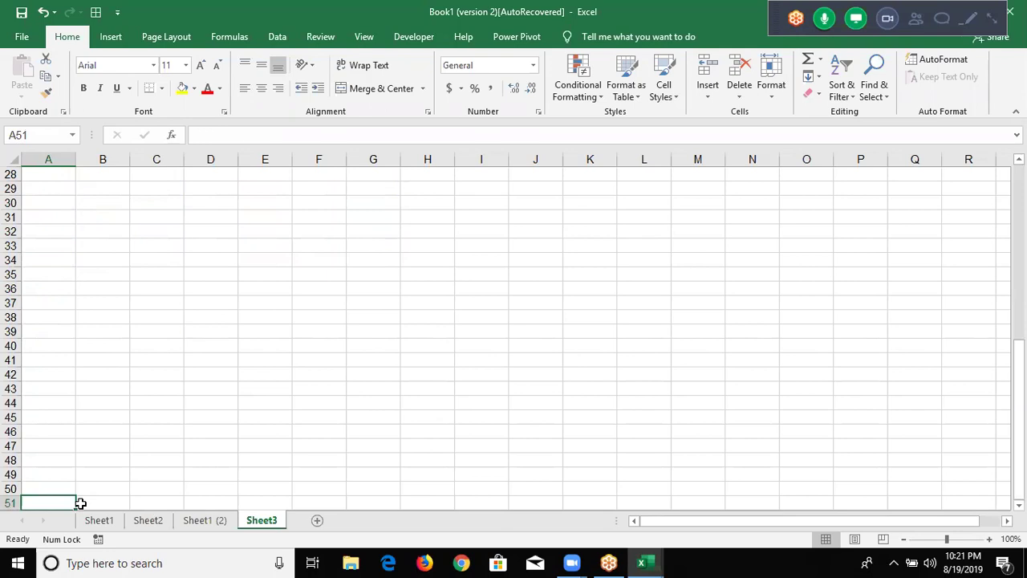
pyautogui.hotkey('ctrl', 'Up')
pyautogui.scroll(4, 63, 415)
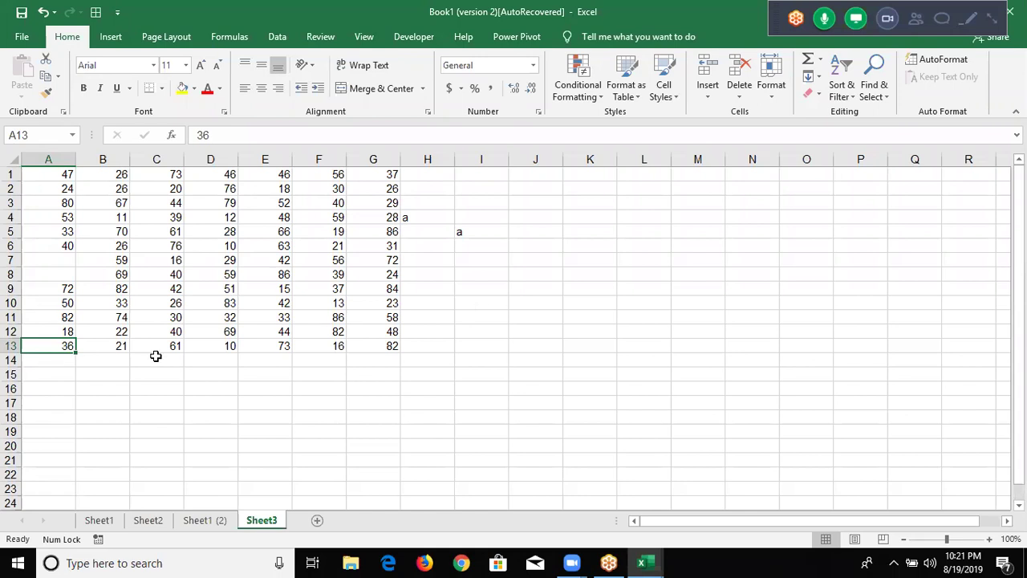
pyautogui.hotkey('alt', 'F11')
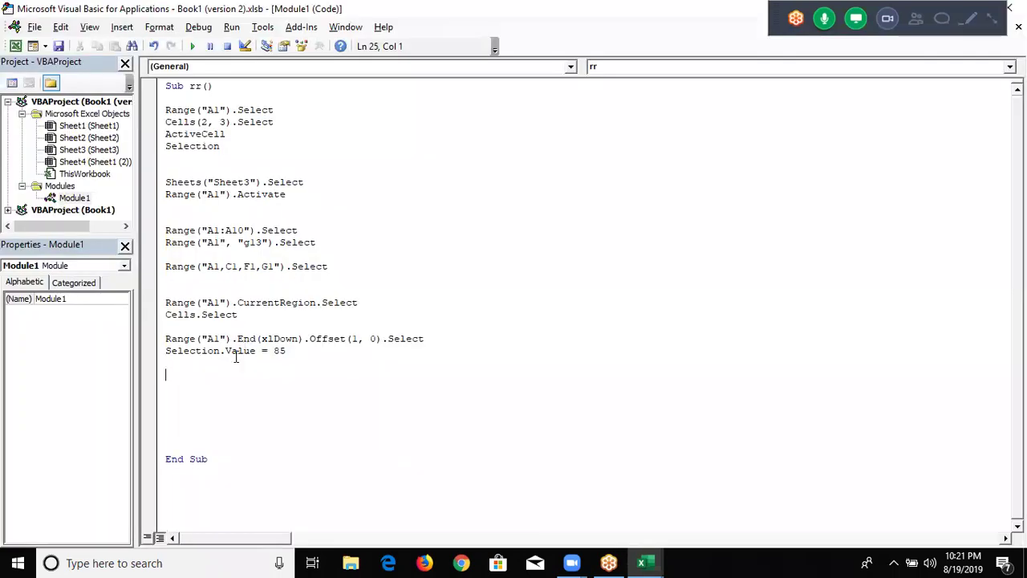
# - Type Range("A65000").End(xlUp).Select as a new line in rr, using IntelliSense completions
pyautogui.write('range("A')
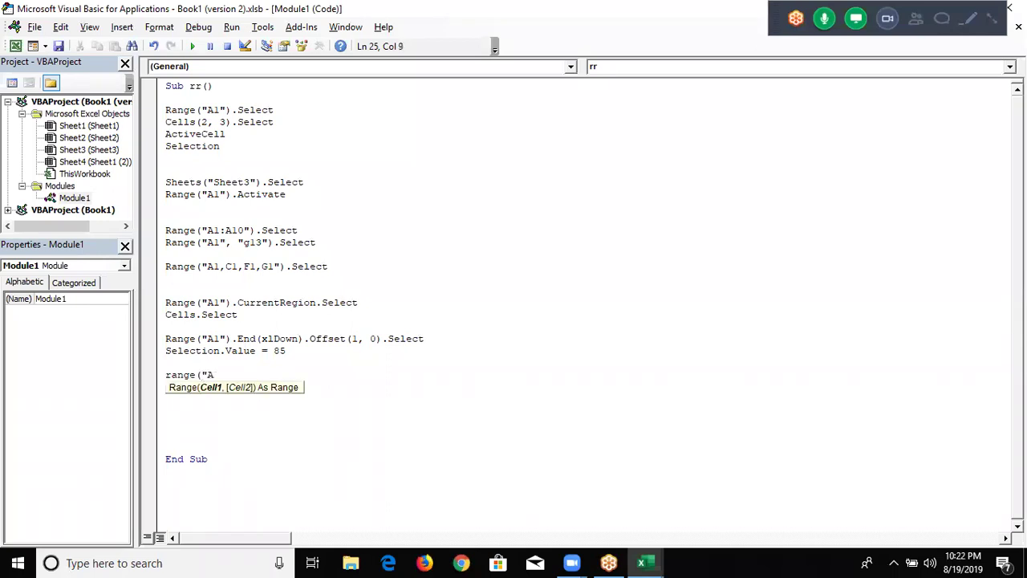
pyautogui.write('65000')
pyautogui.write('")')
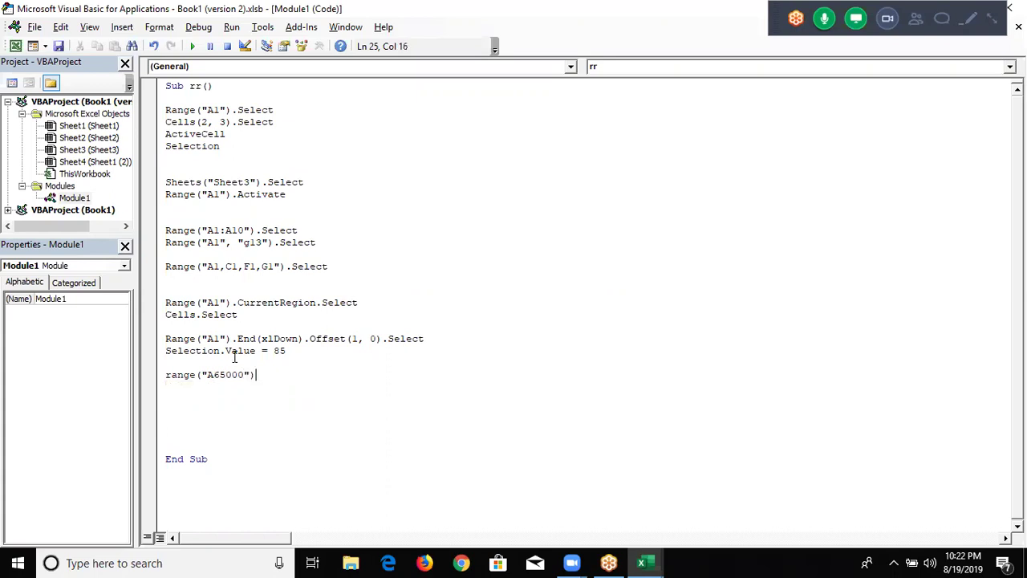
pyautogui.write('.e')
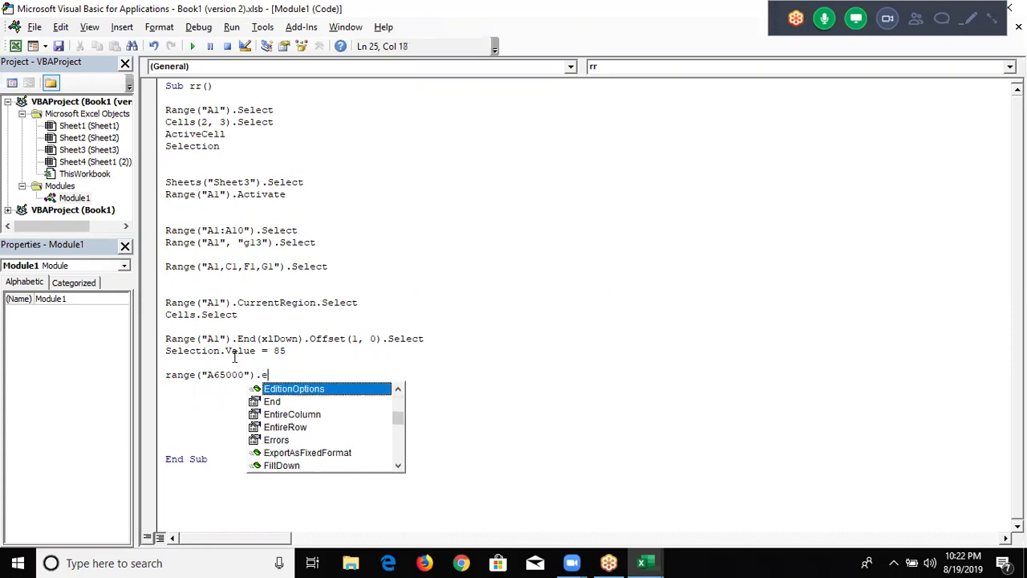
pyautogui.write('nd(')
pyautogui.press('Tab')
pyautogui.write('(')
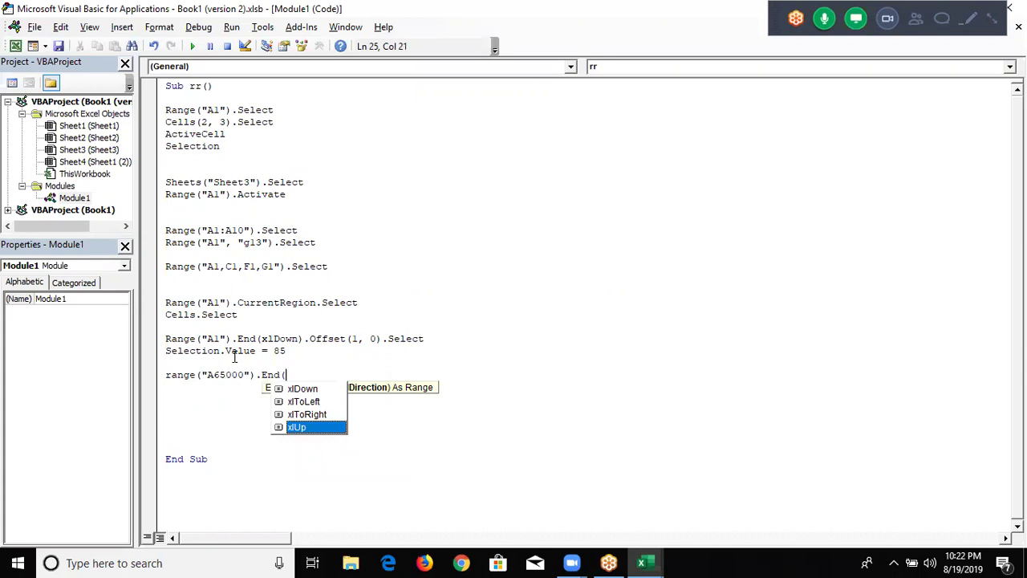
pyautogui.press('Tab')
pyautogui.write(')')
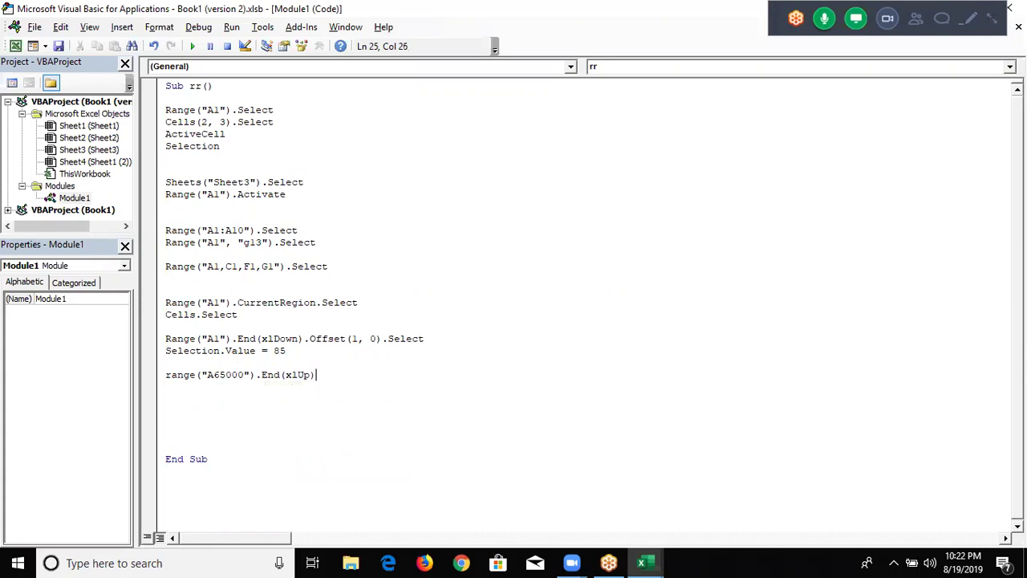
pyautogui.write('.se')
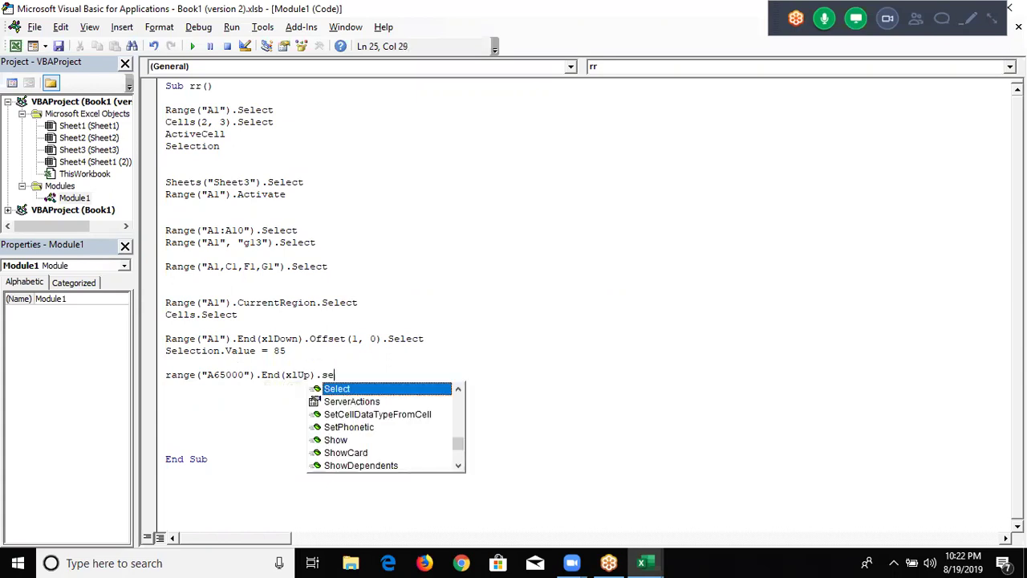
pyautogui.press('Return')
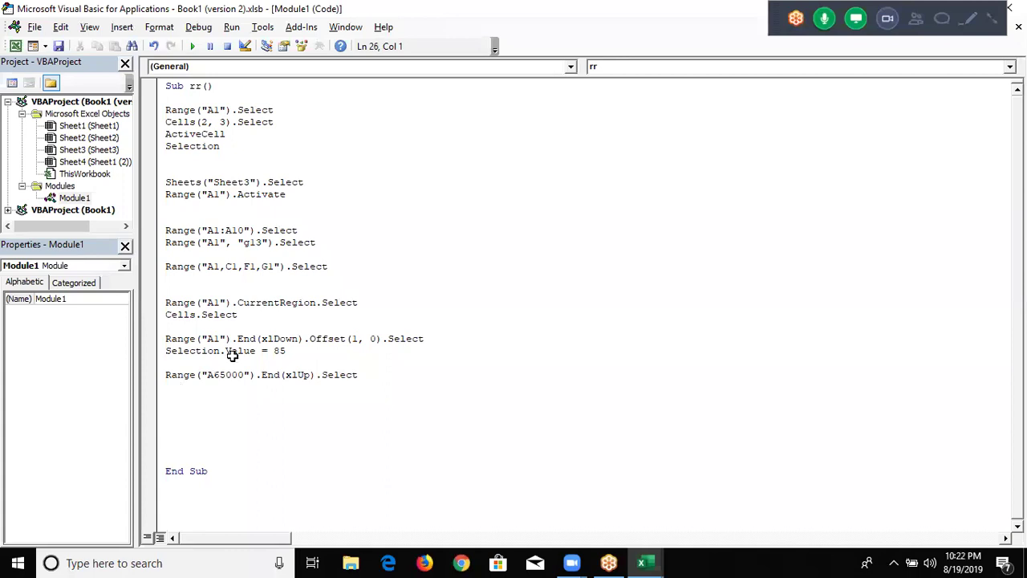
pyautogui.hotkey('alt', 'F11')
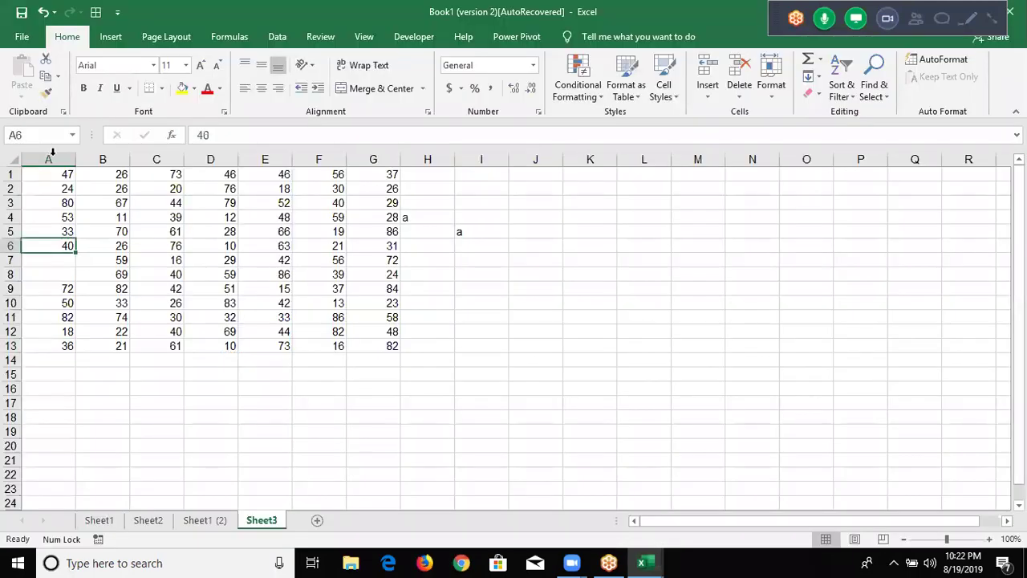
# - Go to A65000 via the Name Box, then Ctrl+Up to land on A13, column A's last filled cell
pyautogui.scroll(-6, 52, 152)
pyautogui.click(47, 134)
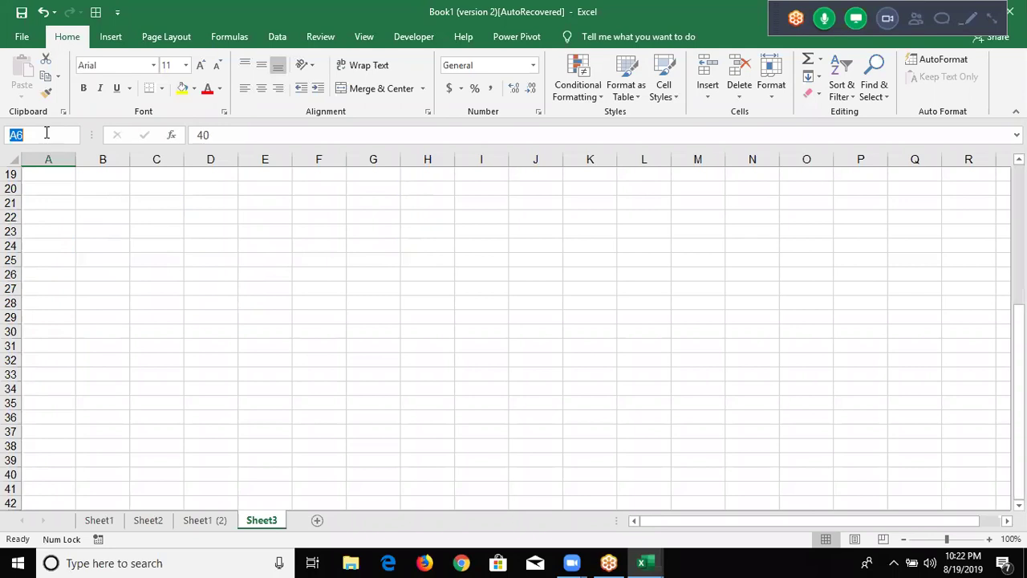
pyautogui.write('a65000')
pyautogui.press('Return')
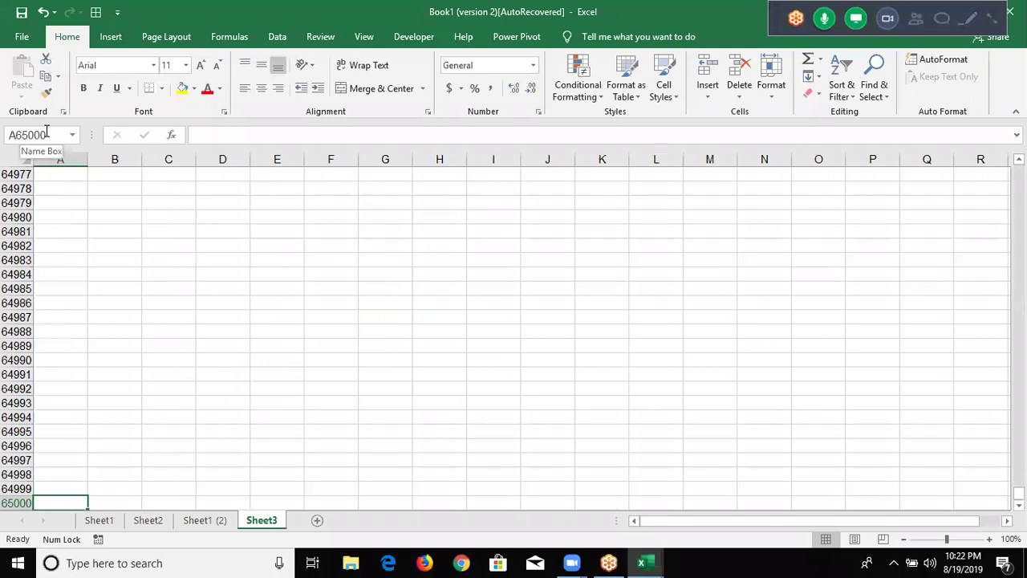
pyautogui.hotkey('ctrl', 'Up')
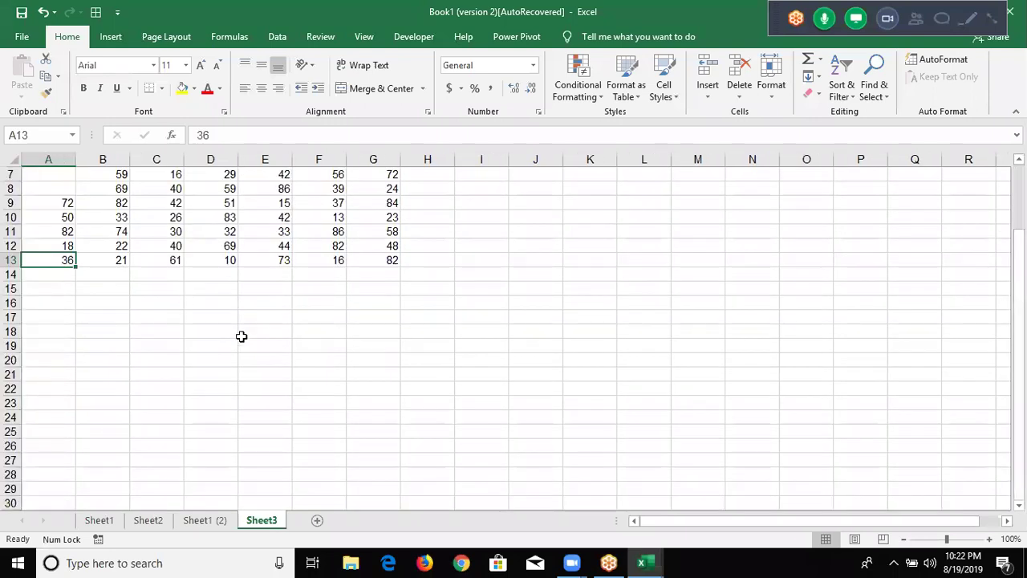
pyautogui.scroll(2, 241, 336)
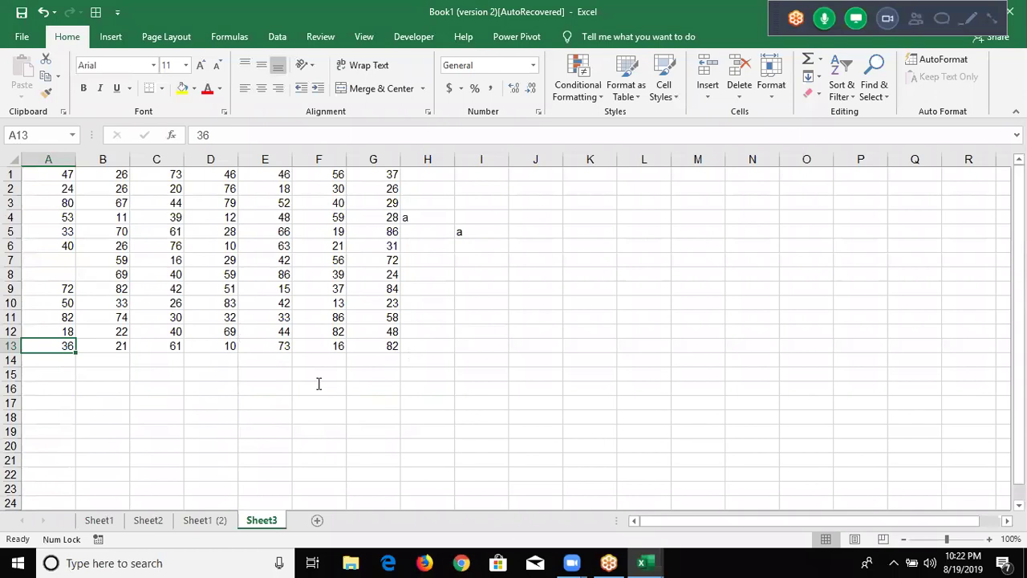
pyautogui.hotkey('alt', 'F11')
pyautogui.hotkey('alt', 'F11')
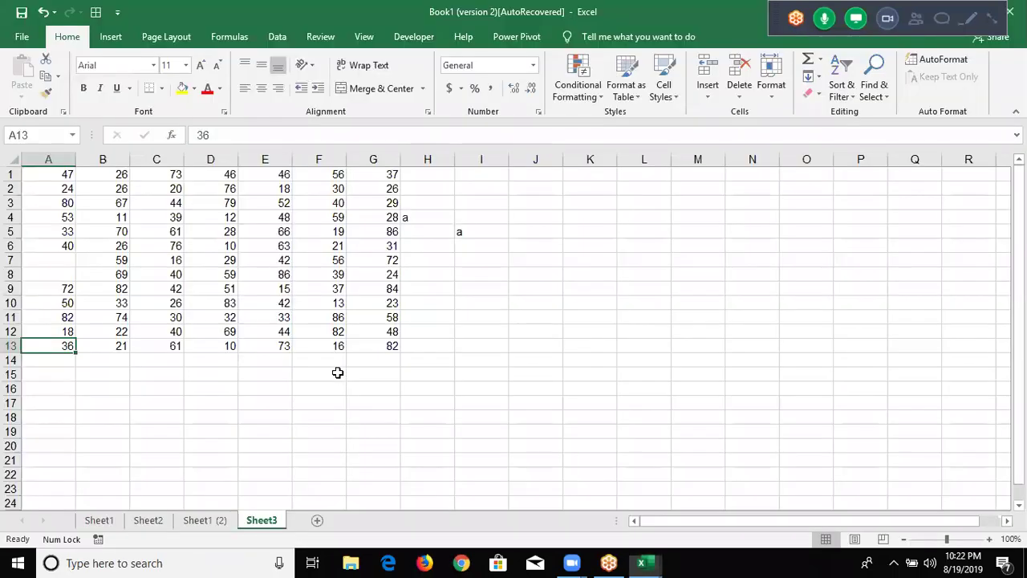
pyautogui.hotkey('alt', 'F11')
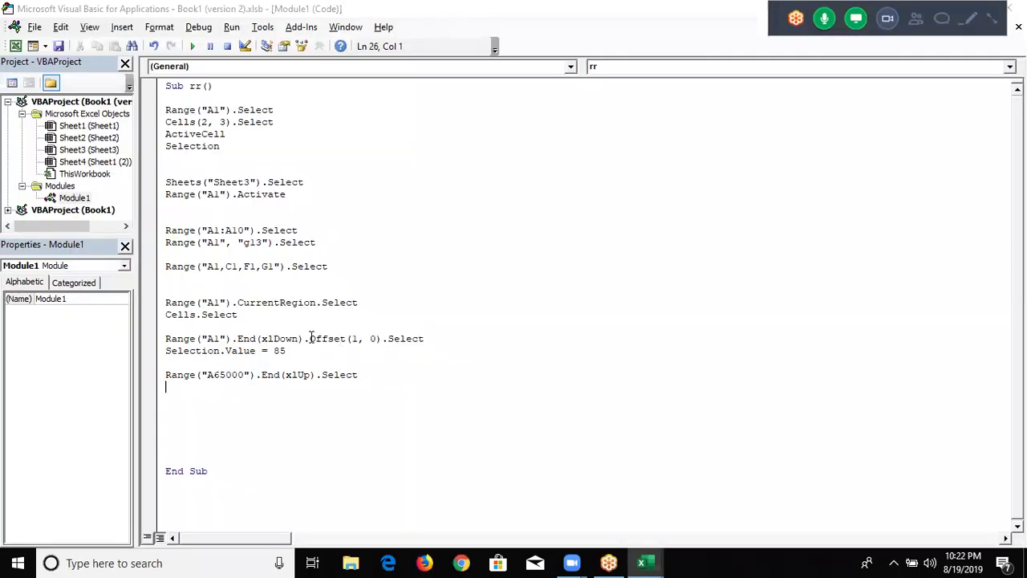
# - Copy Offset(1, 0) from line 22 into line 25 after End(xlUp), adding the missing dot
pyautogui.doubleClick(310, 338)
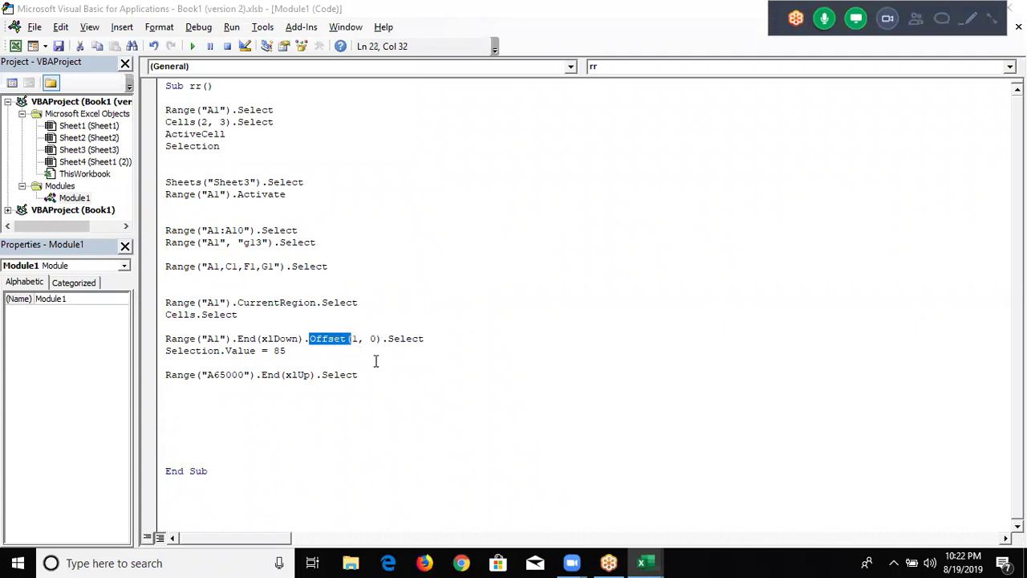
pyautogui.keyDown('shift'); pyautogui.click(381, 338); pyautogui.keyUp('shift')
pyautogui.click(321, 375)
pyautogui.write('Offset(1, 0)')
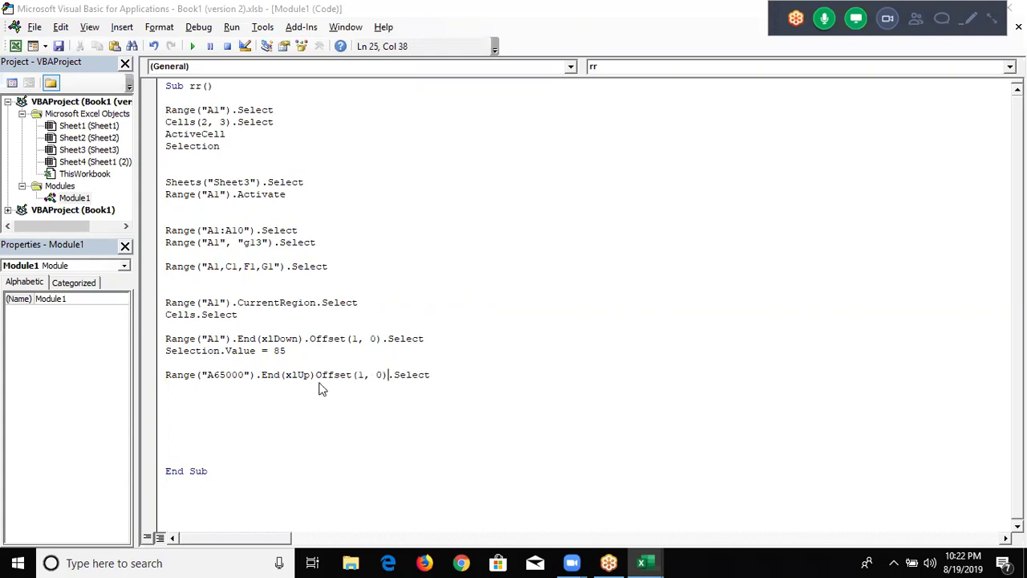
pyautogui.click(317, 382)
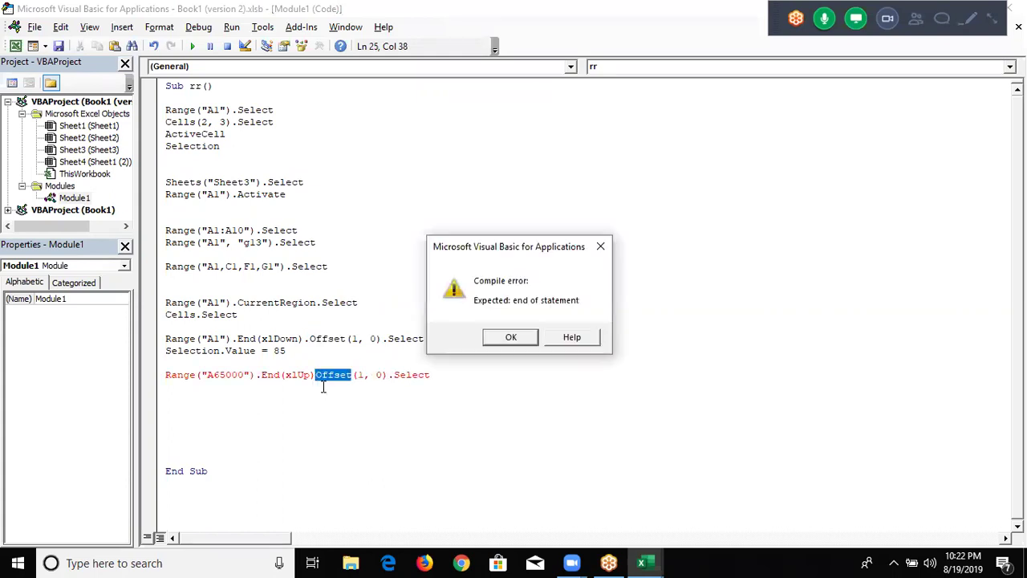
pyautogui.press('Return')
pyautogui.write('.')
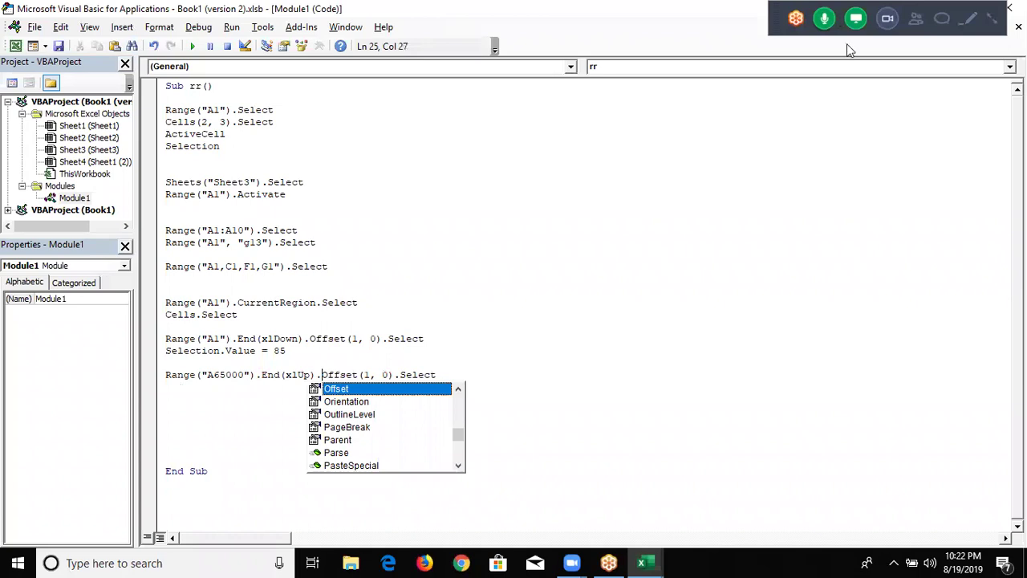
pyautogui.press('Escape')
pyautogui.press('Up')
pyautogui.press('Up')
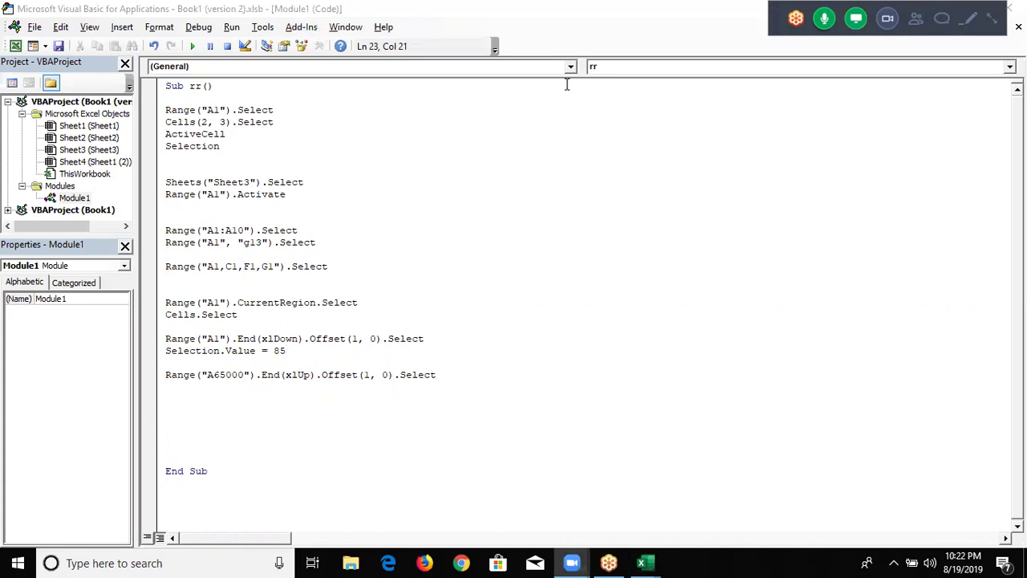
pyautogui.doubleClick(334, 376)
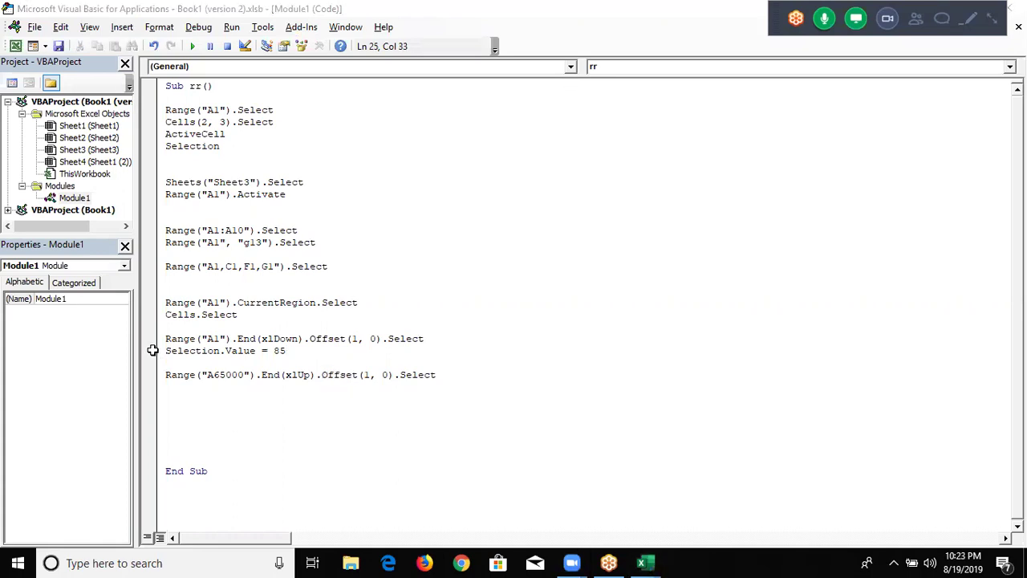
# - In the workbook, select A13, the last filled cell in column A
pyautogui.hotkey('alt', 'Tab')
pyautogui.press('Tab')
pyautogui.click(64, 345)
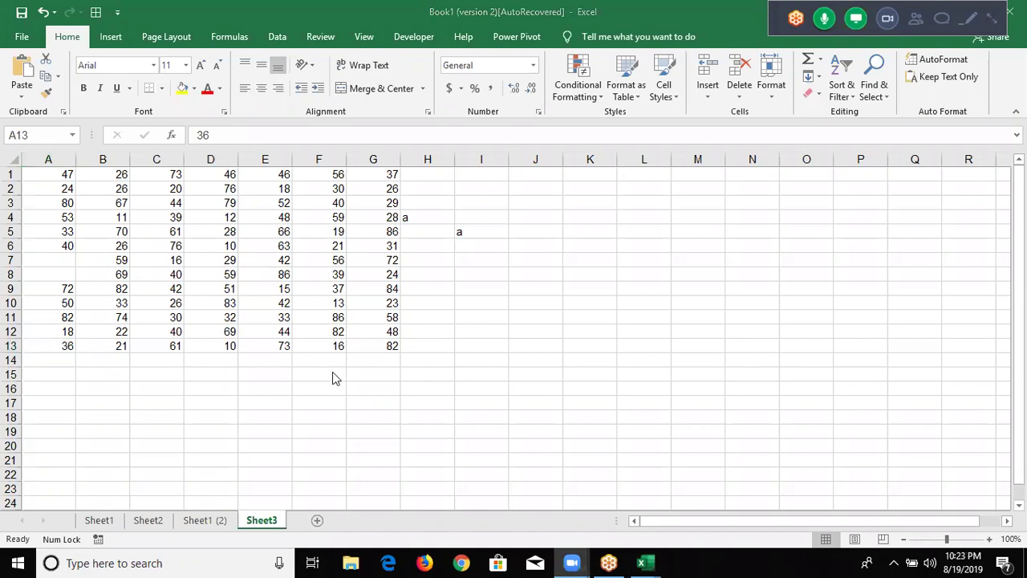
# - Highlight Range("A65000").End(xlUp) on line 25, then move from A13 down to A14
pyautogui.hotkey('alt', 'Tab')
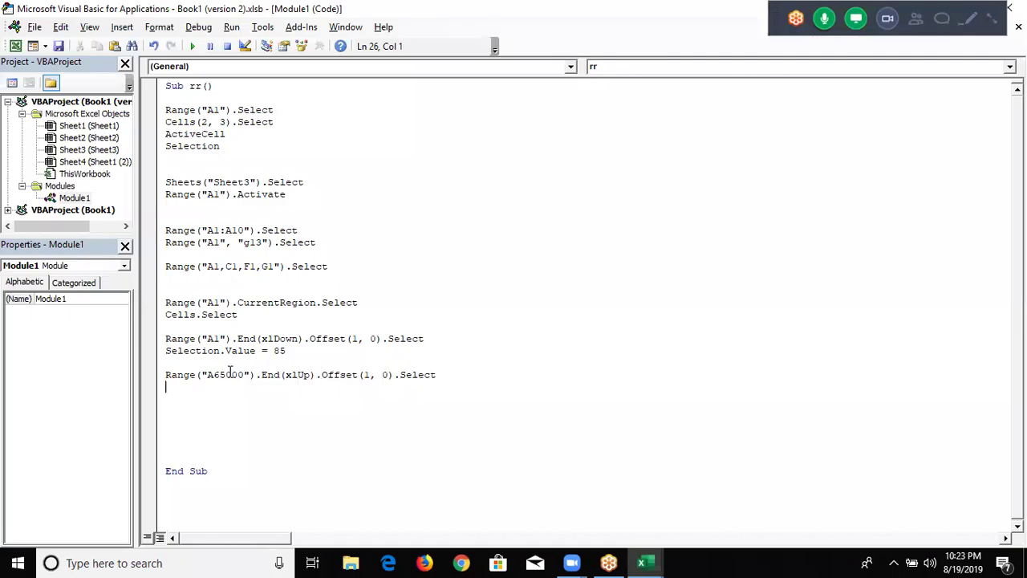
pyautogui.moveTo(315, 375); pyautogui.dragTo(255, 375)
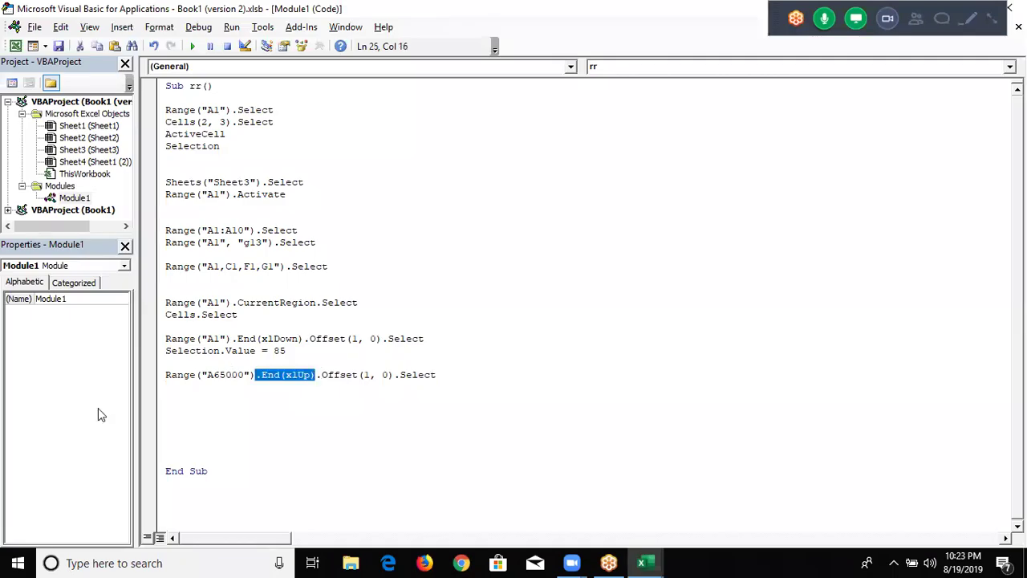
pyautogui.hotkey('shift', 'Up')
pyautogui.hotkey('shift', 'Down')
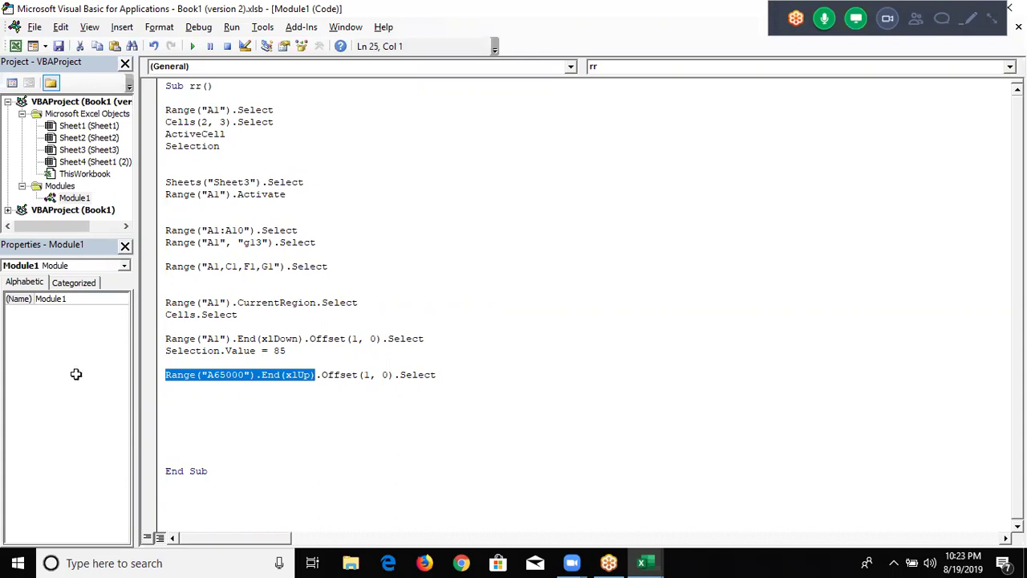
pyautogui.hotkey('alt', 'F11')
pyautogui.press('Down')
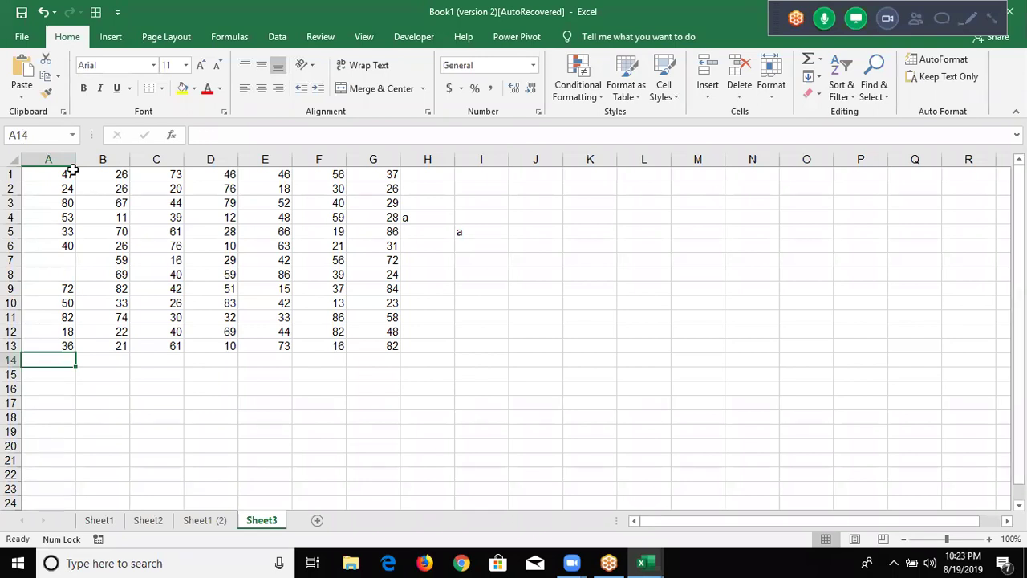
# - Enter 20 in cell A7 and 30 in cell A8 on Sheet3
pyautogui.click(70, 262)
pyautogui.write('20')
pyautogui.press('Return')
pyautogui.write('30')
pyautogui.press('Return')
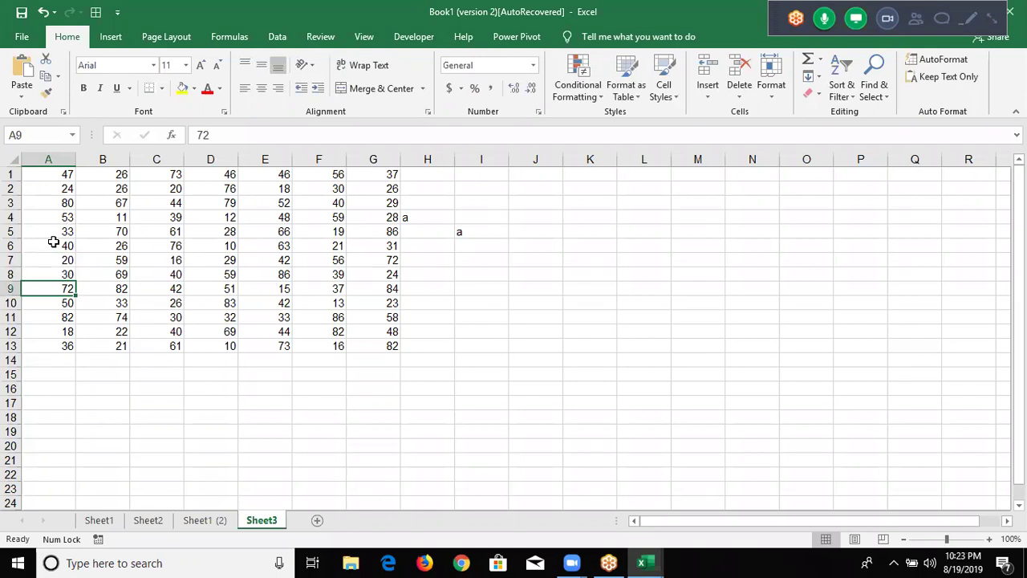
# - Reselect A1, then return to macro rr and highlight xlUp on line 25
pyautogui.click(53, 174)
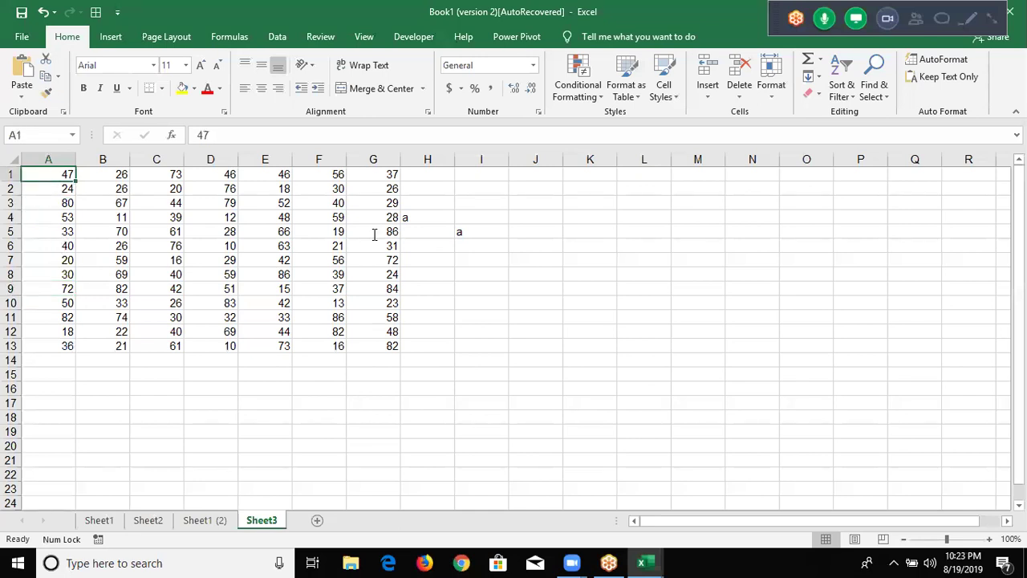
pyautogui.hotkey('alt', 'F11')
pyautogui.doubleClick(298, 375)
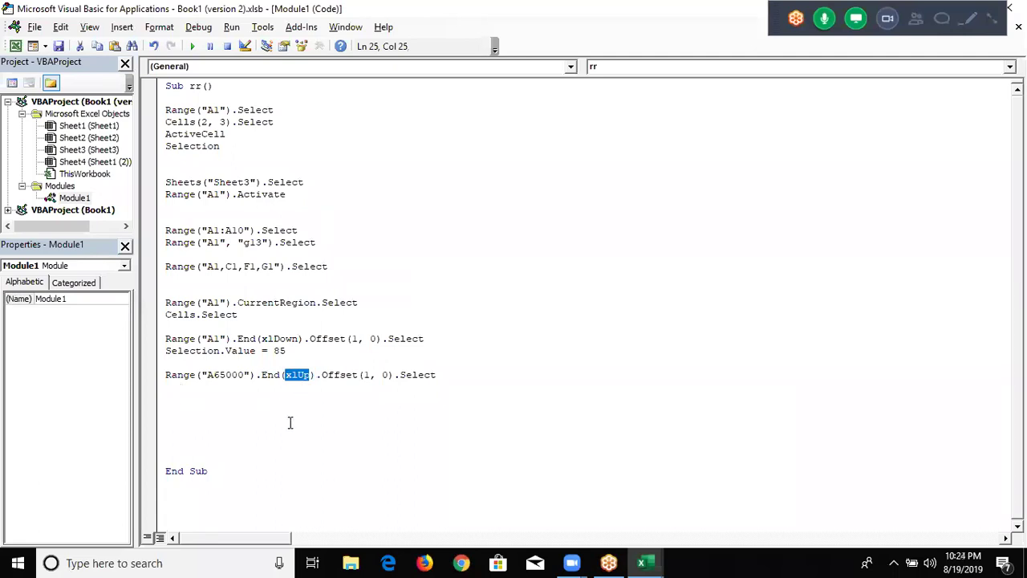
# - Add a blank line below the Offset line, then select A1:G13 from A1 with Ctrl+Shift+Right and Down
pyautogui.click(194, 388)
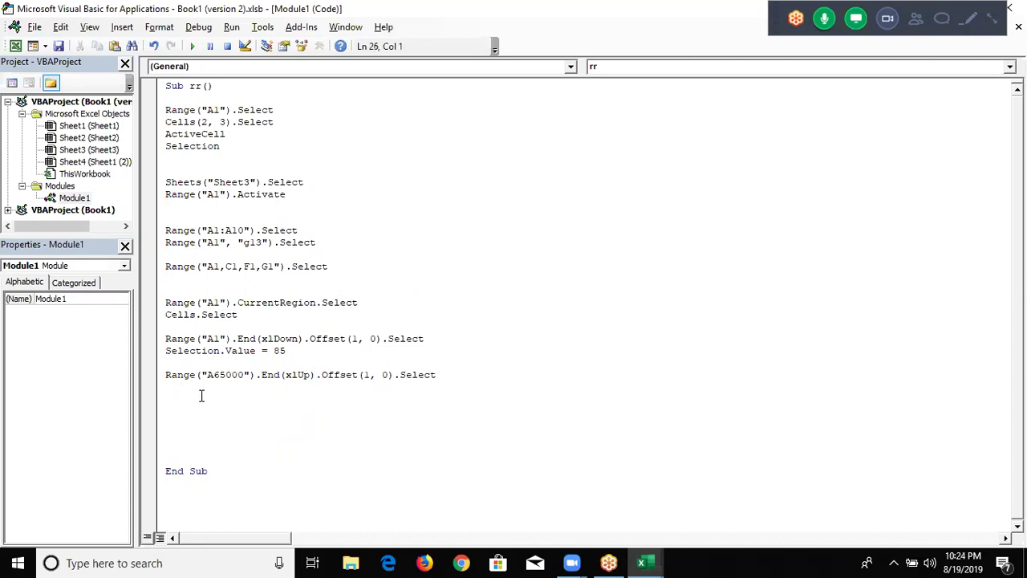
pyautogui.press('Return')
pyautogui.hotkey('alt', 'F11')
pyautogui.hotkey('ctrl', 'shift', 'Right')
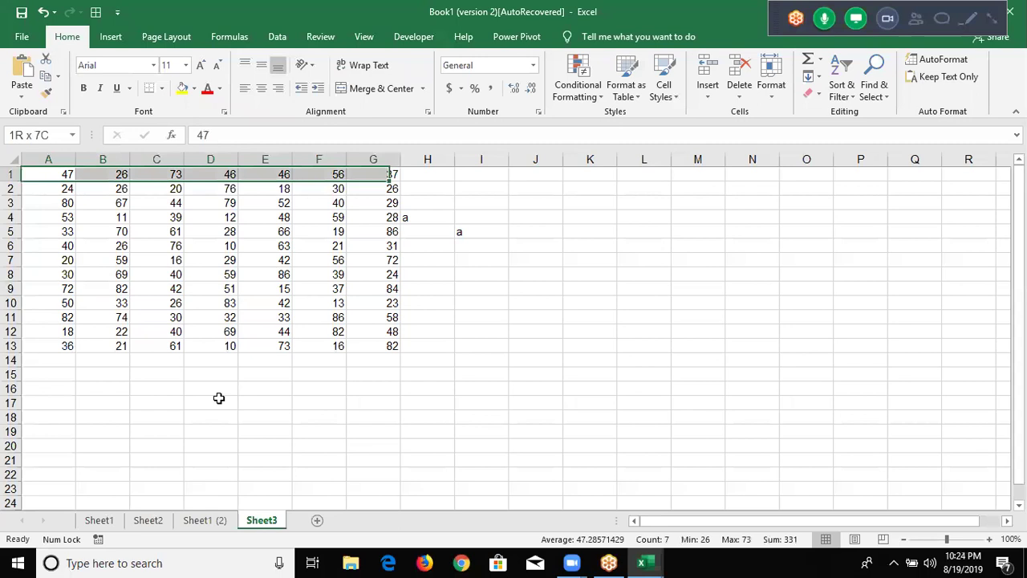
pyautogui.hotkey('ctrl', 'shift', 'Down')
# - Redo the A1:G13 selection from A1, then start typing range("A1",range("A1").end( in macro rr
pyautogui.hotkey('ctrl', 'Home')
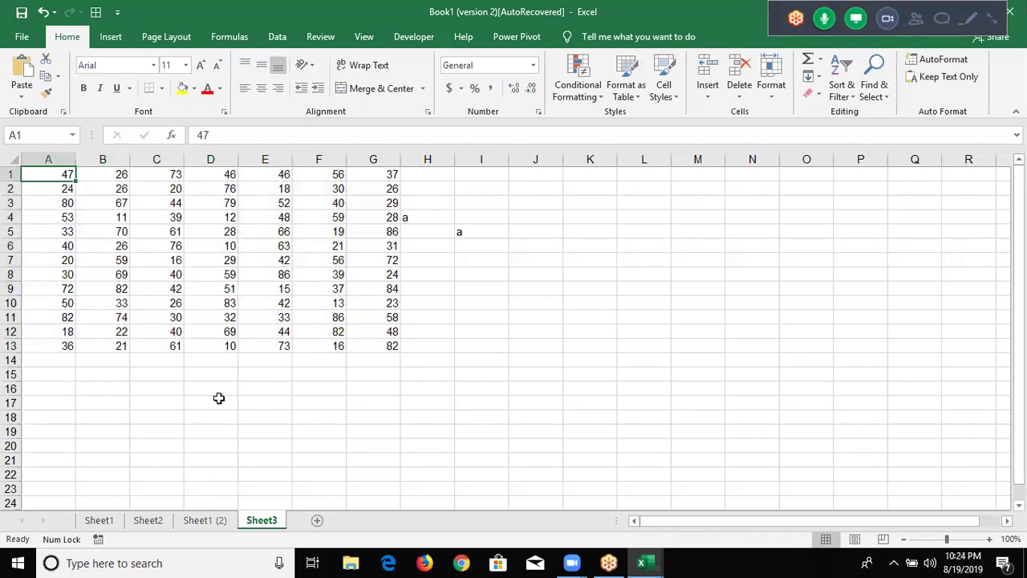
pyautogui.hotkey('ctrl', 'shift', 'Right')
pyautogui.hotkey('ctrl', 'shift', 'Down')
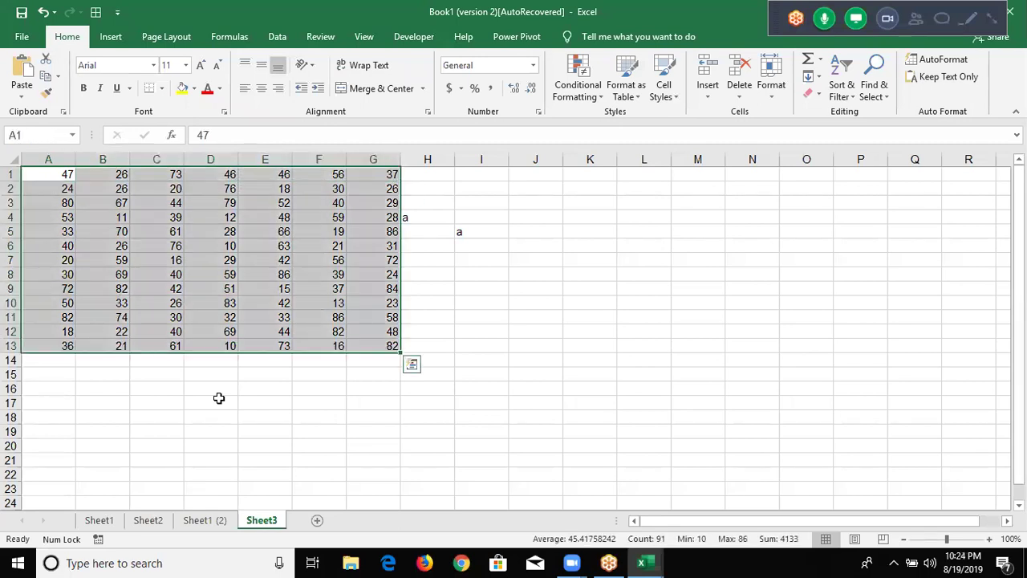
pyautogui.hotkey('alt', 'F11')
pyautogui.write('range("A1"')
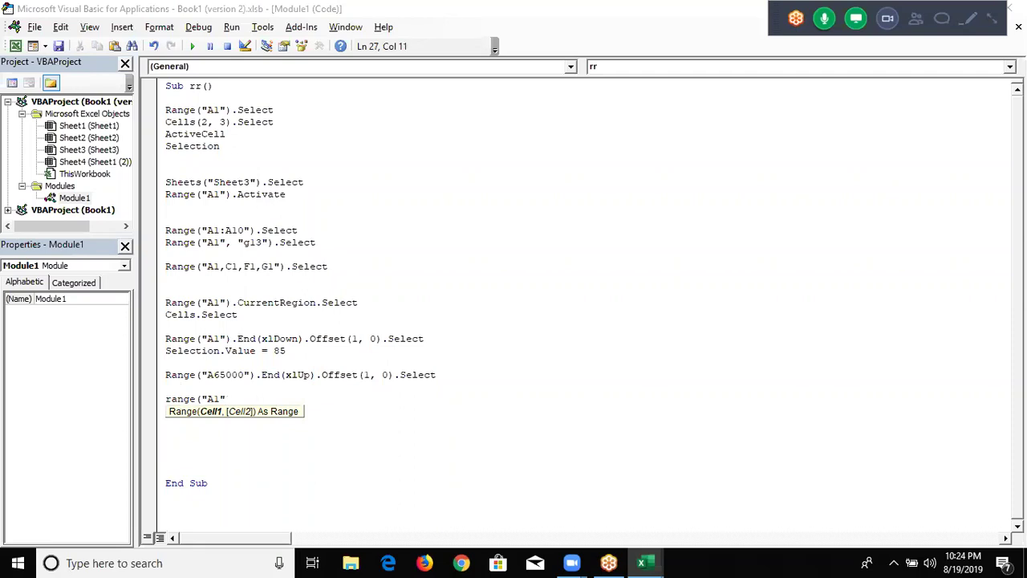
pyautogui.write(',range(')
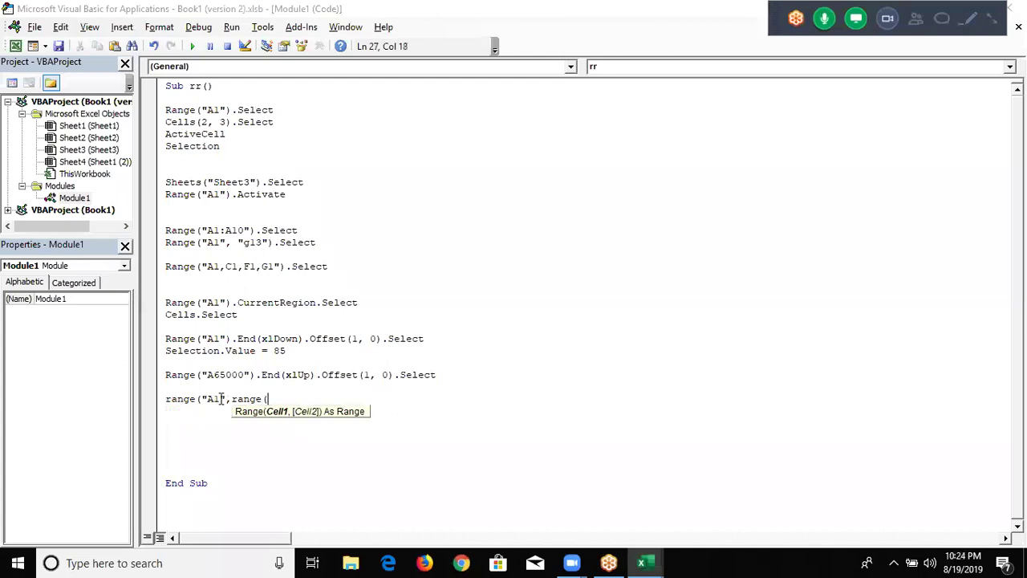
pyautogui.write('"A1").')
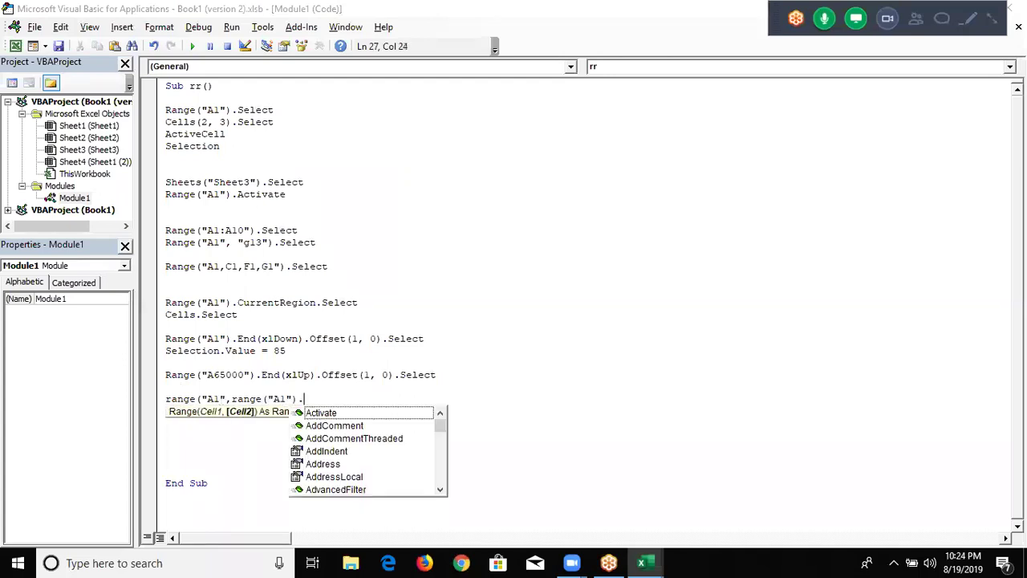
pyautogui.write('end(')
# - Complete line 27 as Range("A1", Range("A1").End(xlToRight)).Select and start a new line
pyautogui.press('Down')
pyautogui.press('Down')
pyautogui.press('Down')
pyautogui.press('Tab')
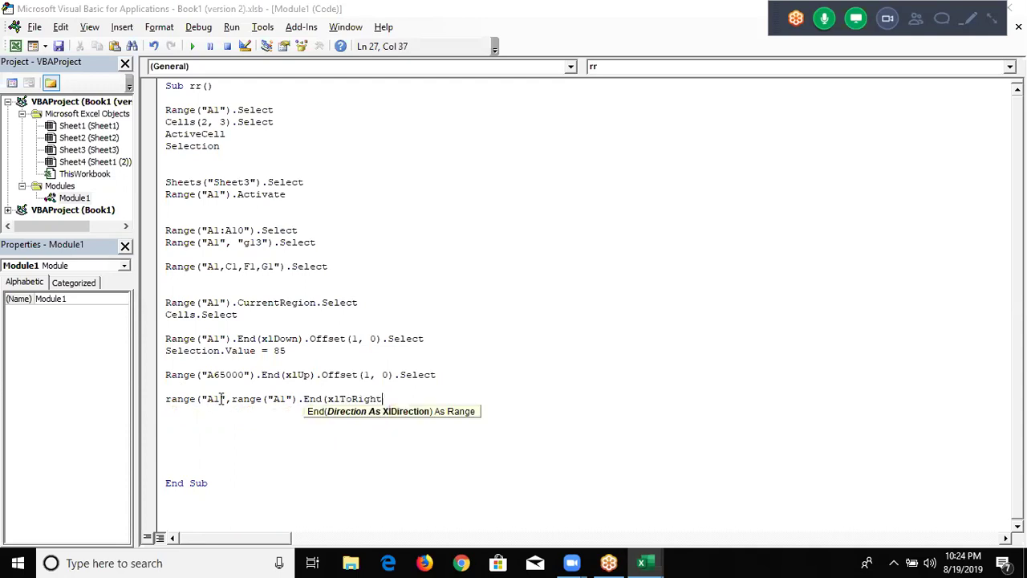
pyautogui.write(')')
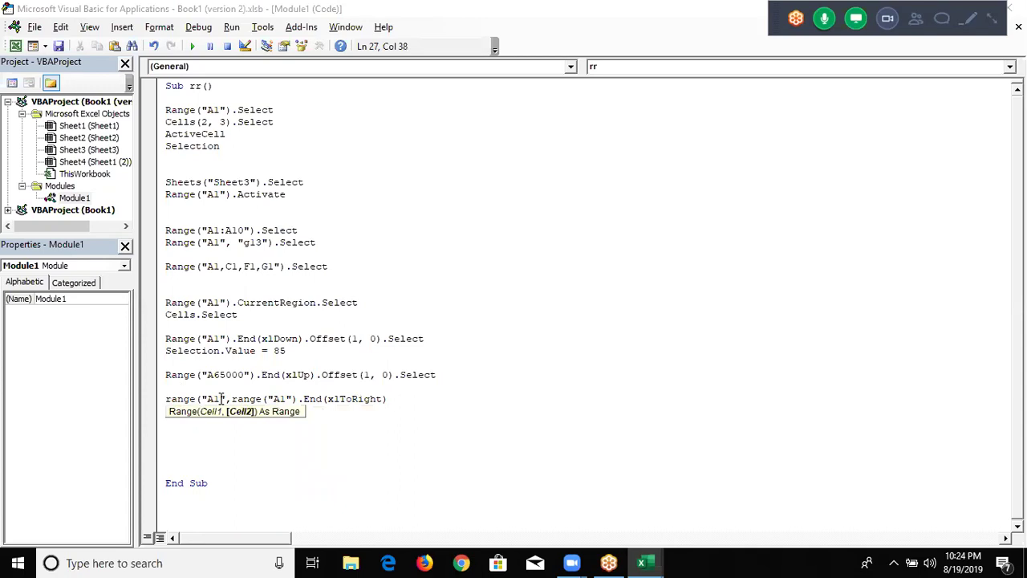
pyautogui.write(').sel')
pyautogui.press('Tab')
pyautogui.press('Return')
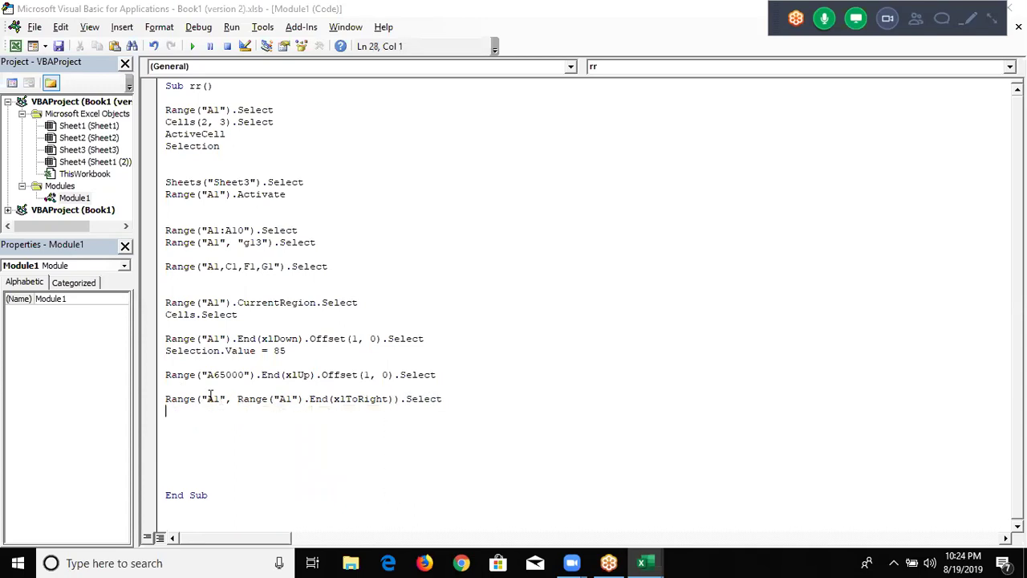
# - Highlight A1 and g13 in the old line, then the xlToRight part of the new one
pyautogui.doubleClick(213, 242)
pyautogui.doubleClick(251, 242)
pyautogui.doubleClick(213, 398)
pyautogui.moveTo(231, 398); pyautogui.dragTo(395, 397)
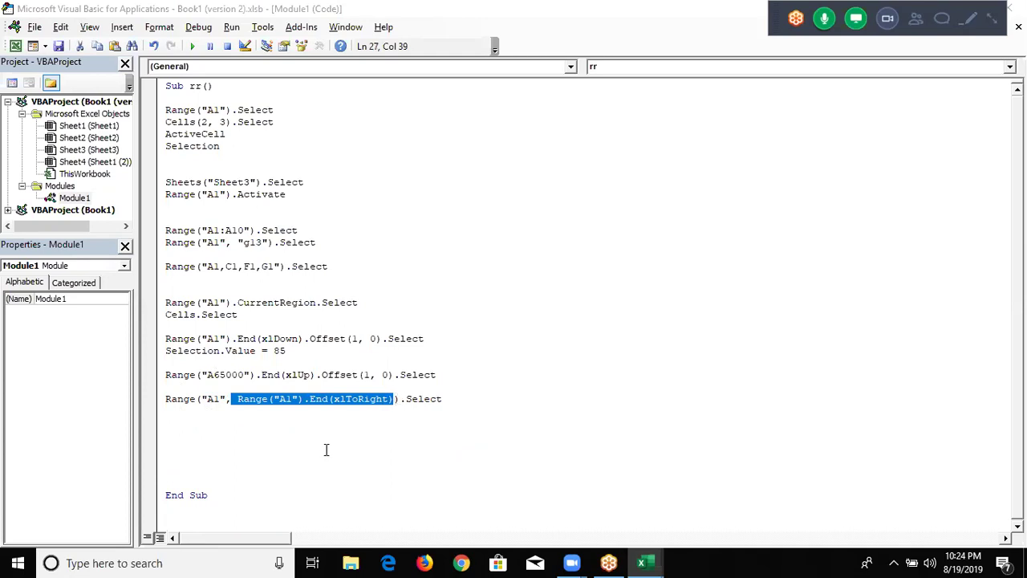
# - Check on Sheet3 that A1 to G1 and then down to row 13 is the data block
pyautogui.hotkey('alt', 'F11')
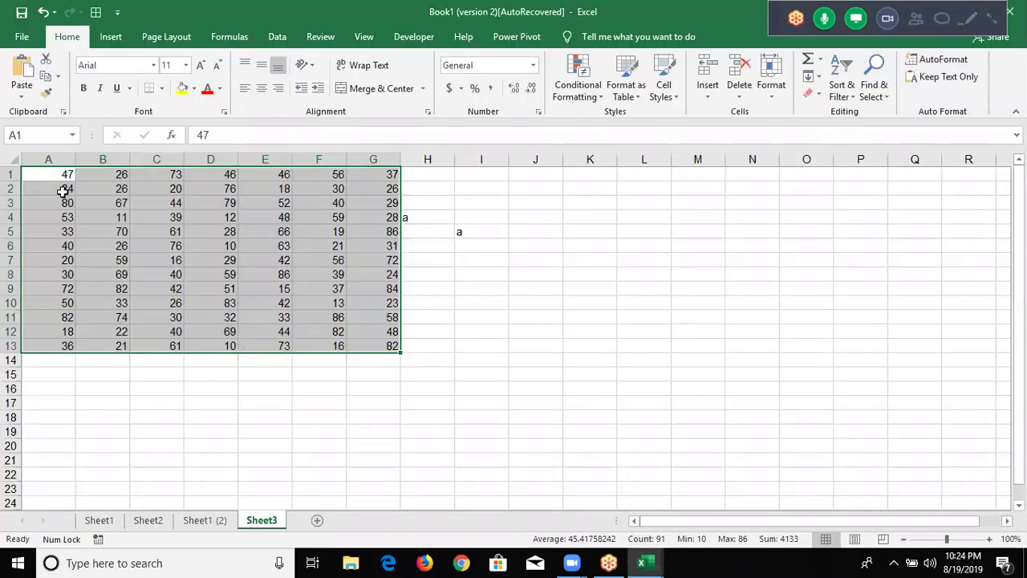
pyautogui.click(58, 174)
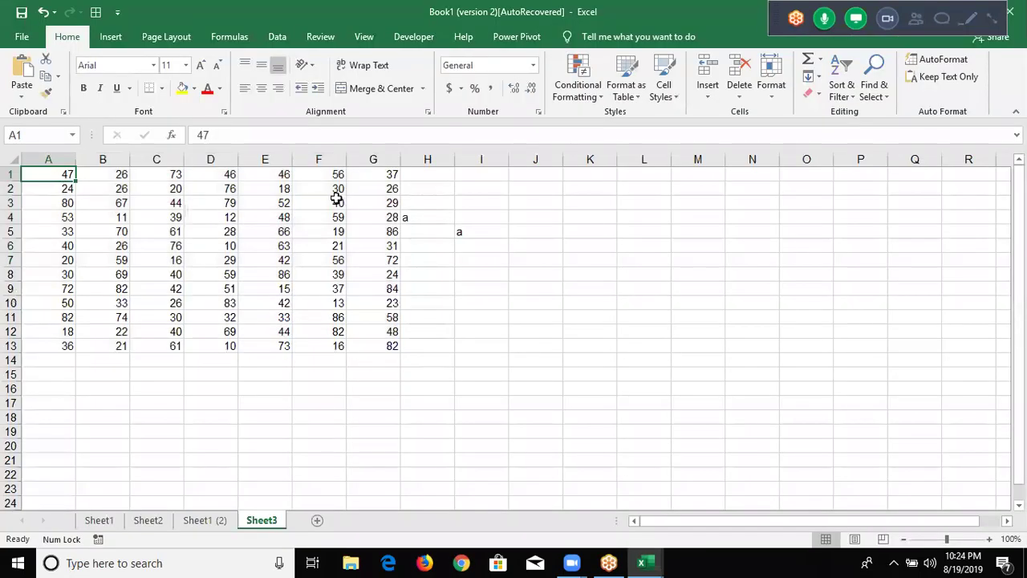
pyautogui.keyDown('shift'); pyautogui.click(383, 174); pyautogui.keyUp('shift')
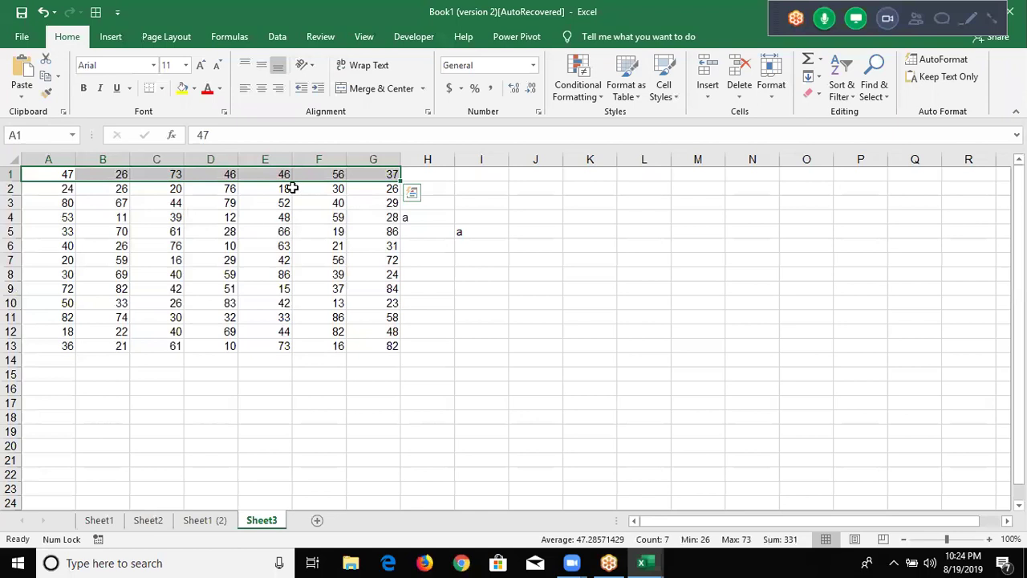
pyautogui.hotkey('ctrl', 'shift', 'Down')
pyautogui.click(291, 187)
# - Add the line Range(Selection, Selection.End(xlDown)).Select to macro rr
pyautogui.hotkey('alt', 'F11')
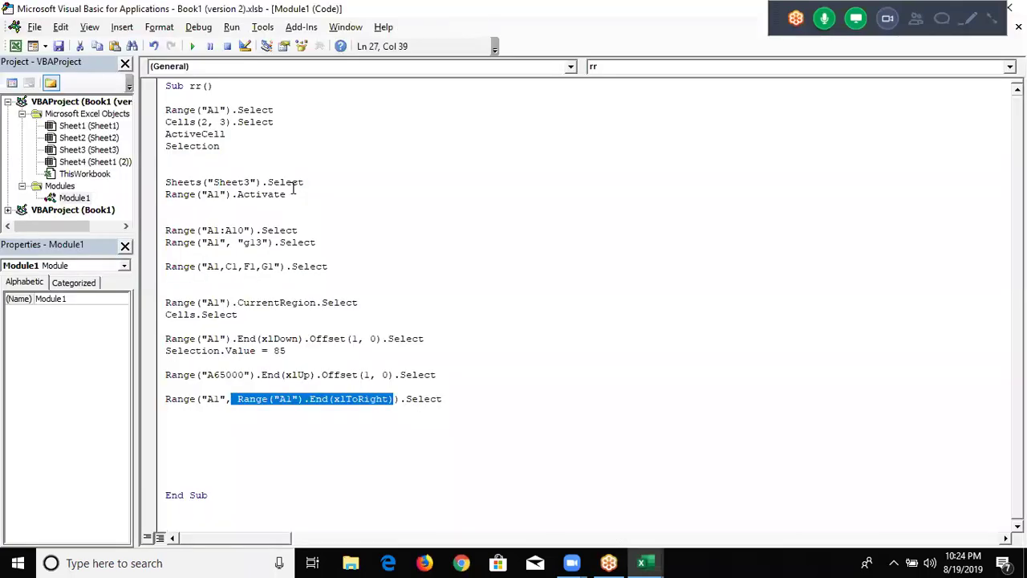
pyautogui.write('range(selectio')
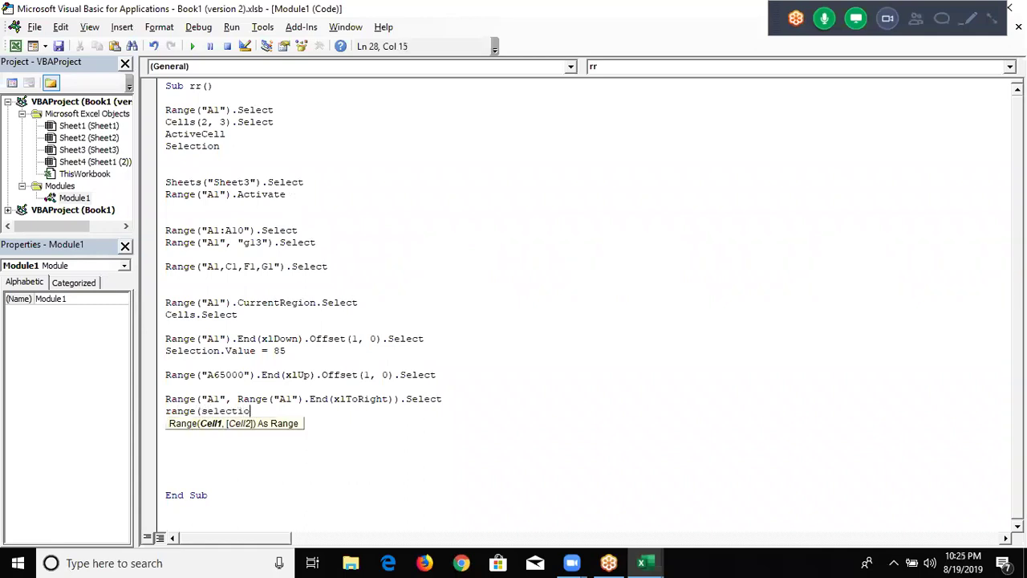
pyautogui.write('n,')
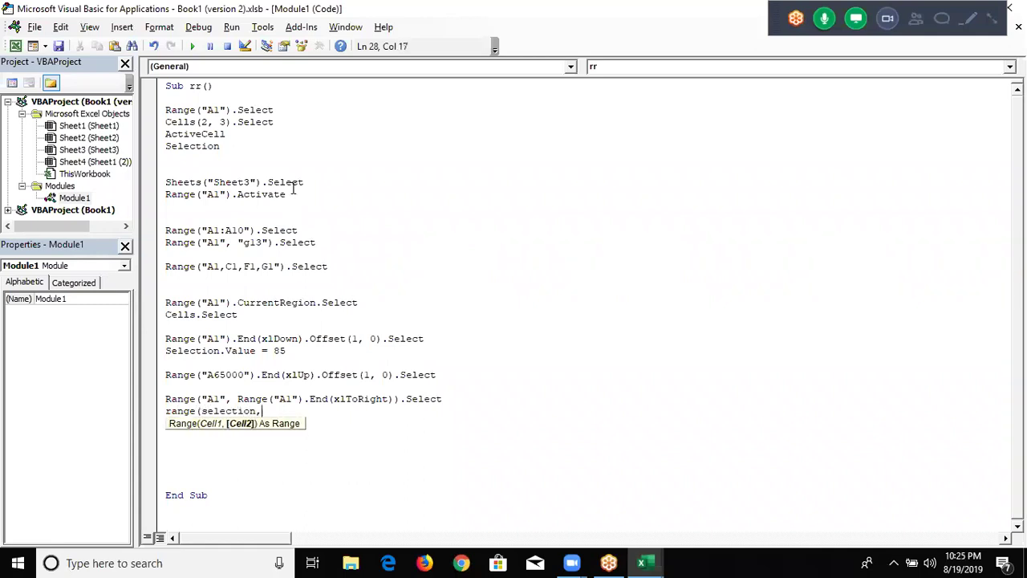
pyautogui.write('selection.end')
pyautogui.write('(xldown)).s')
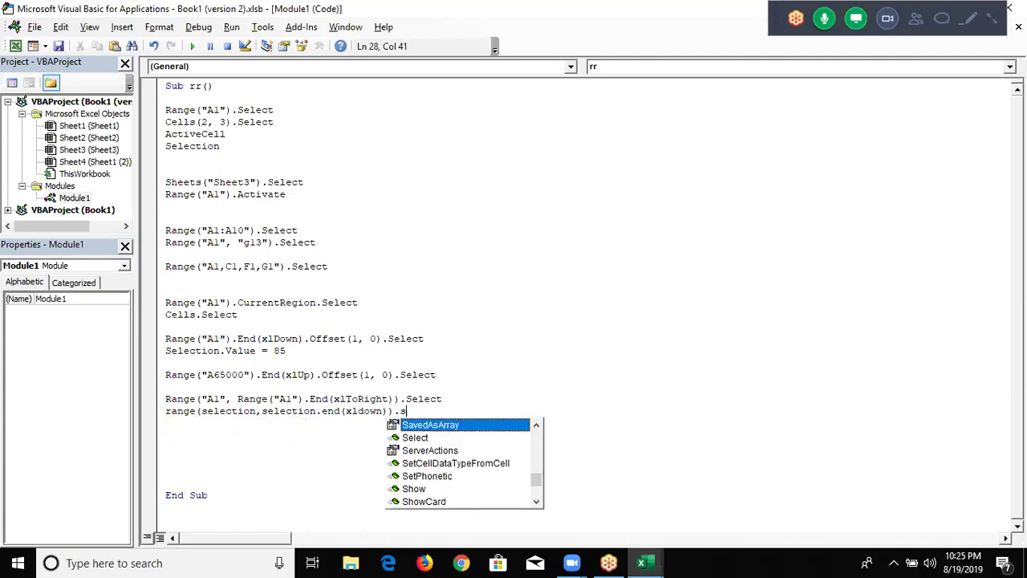
pyautogui.write('elect')
pyautogui.press('Return')
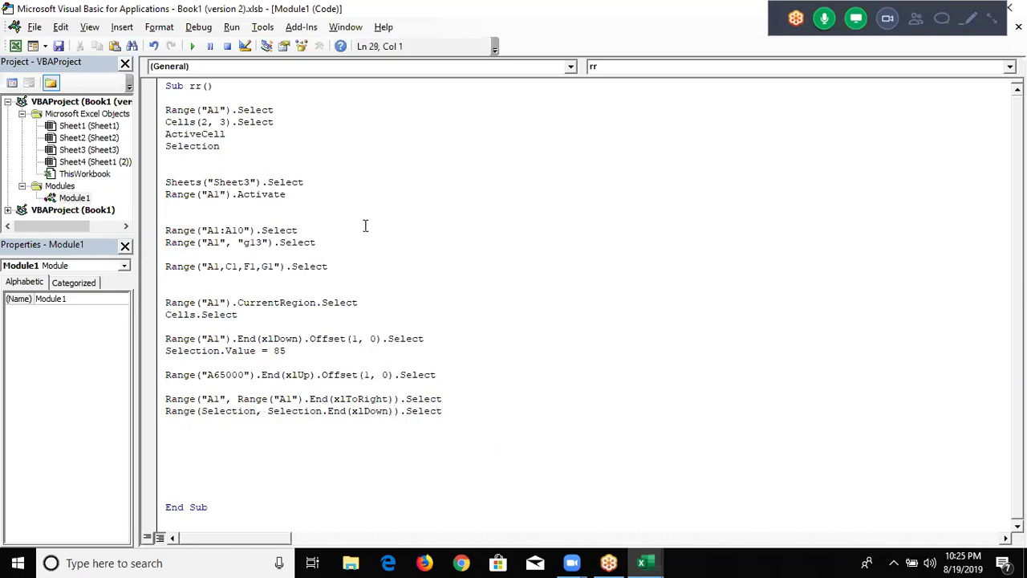
# - Insert a blank line above the xlDown line and highlight the A1-to-right selection line
pyautogui.click(165, 410)
pyautogui.press('Return')
pyautogui.press('Up')
pyautogui.press('Up')
pyautogui.hotkey('shift', 'Down')
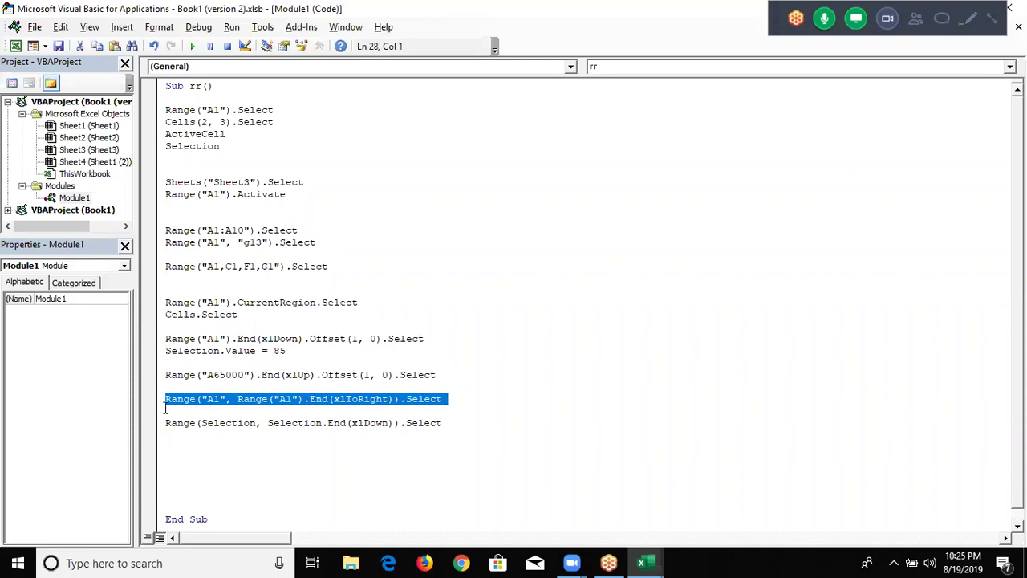
# - Test Ctrl+Right, Ctrl+Left and Ctrl+Shift+Right on Sheet3 to confirm row 1 spans A1:G1
pyautogui.hotkey('alt', 'F11')
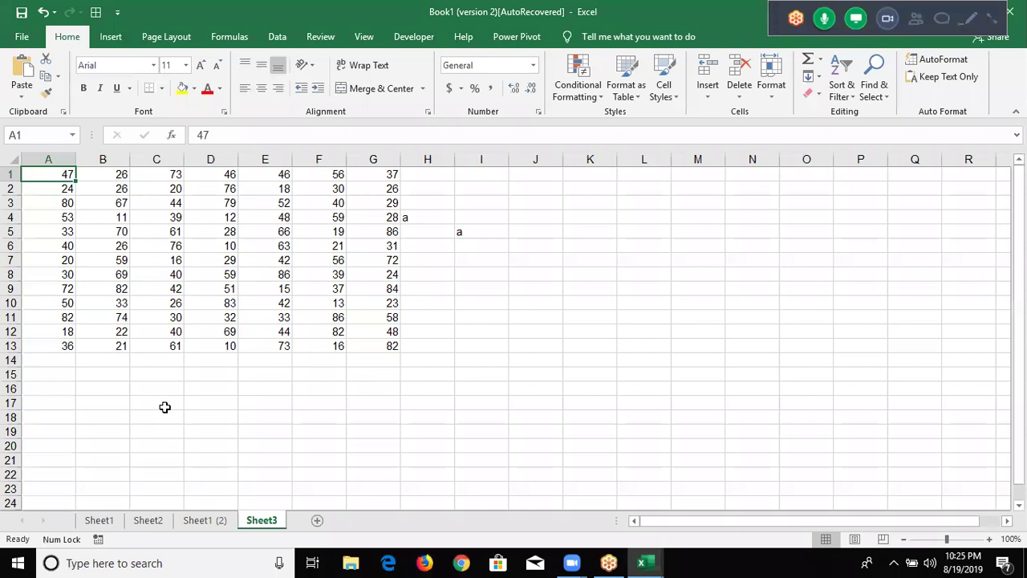
pyautogui.hotkey('ctrl', 'Right')
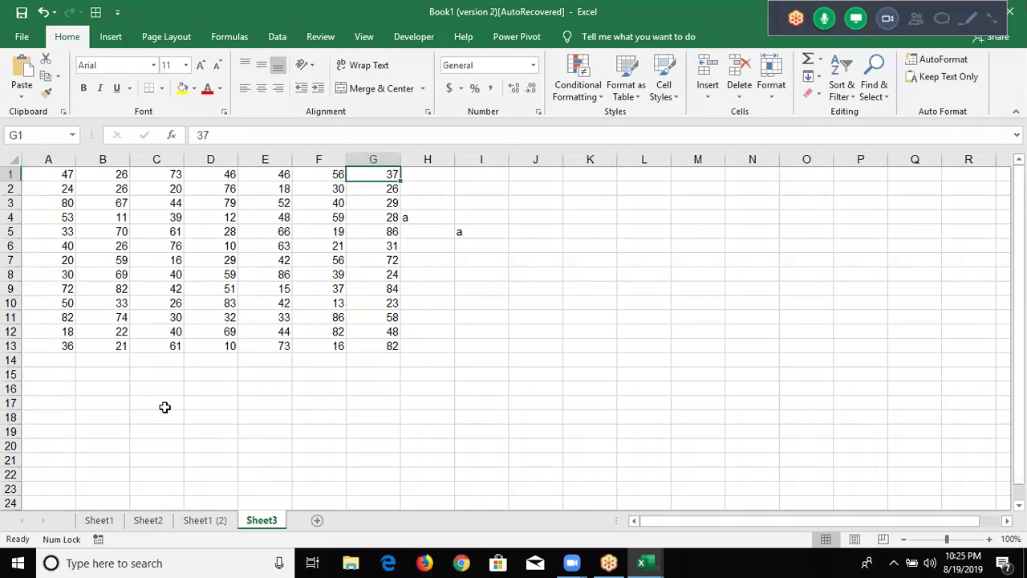
pyautogui.hotkey('ctrl', 'Left')
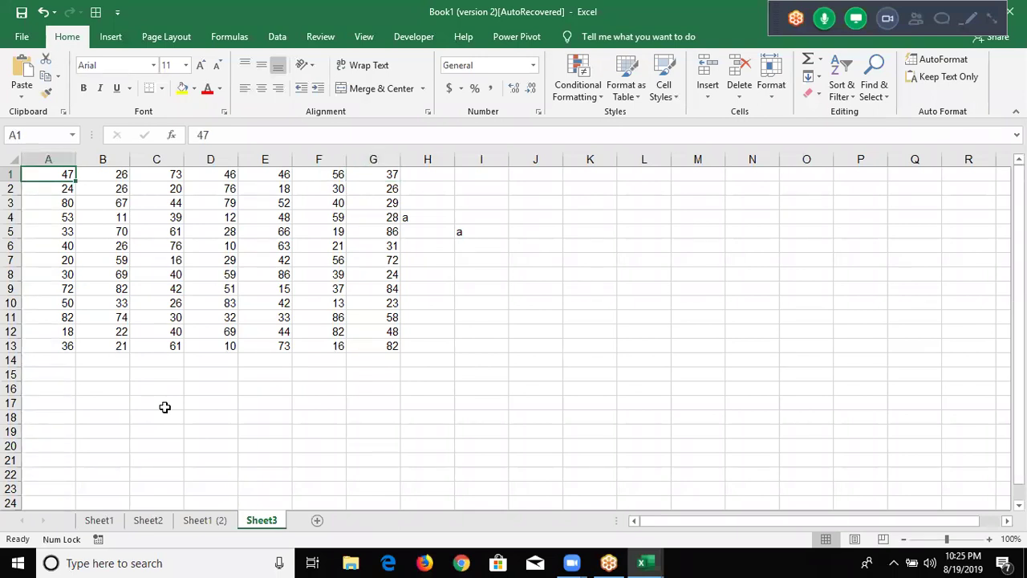
pyautogui.hotkey('ctrl', 'shift', 'Right')
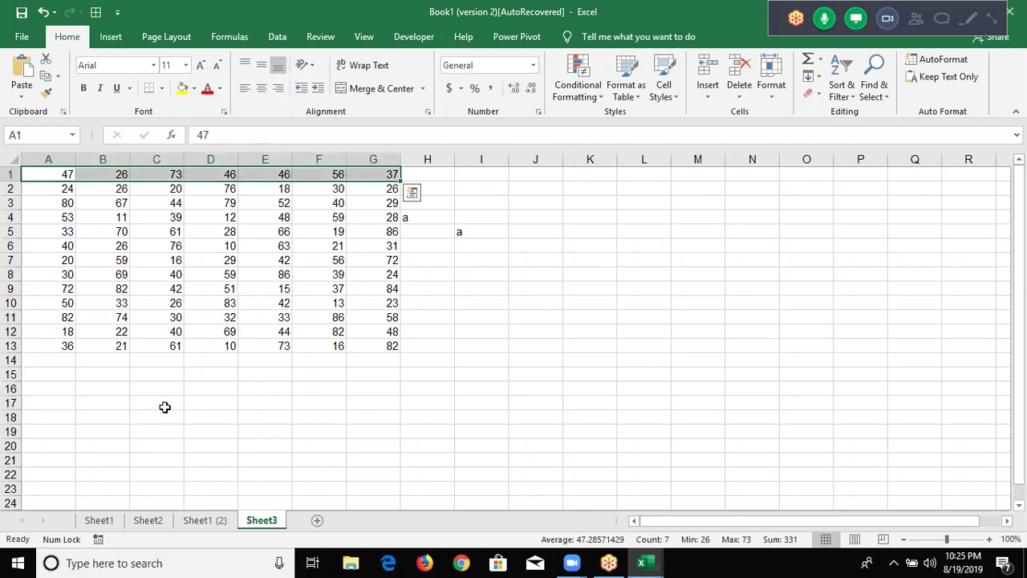
# - Insert a blank line before Range("A1", "g13").Select and highlight its references and the xlToRight part
pyautogui.hotkey('alt', 'F11')
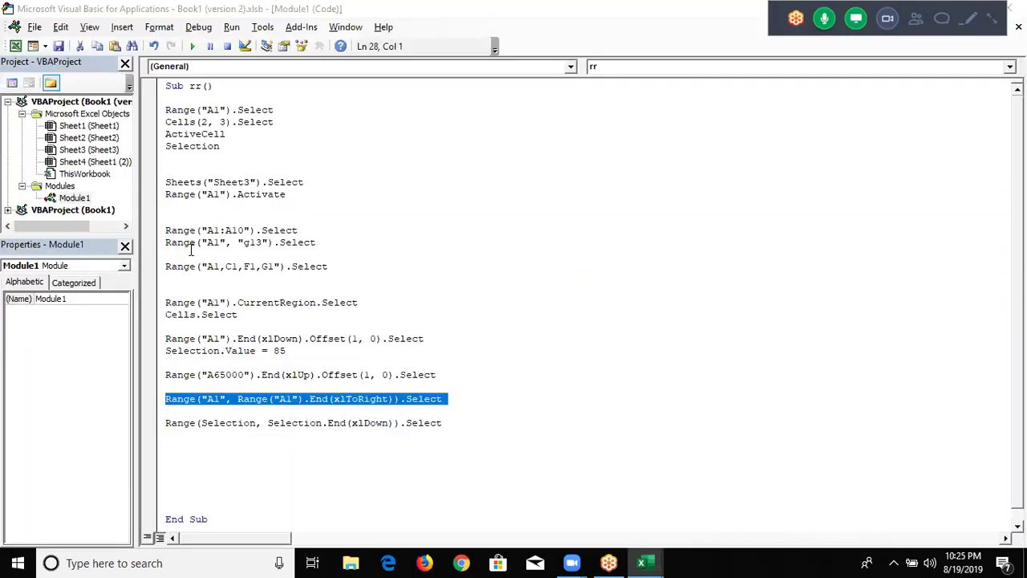
pyautogui.click(162, 243)
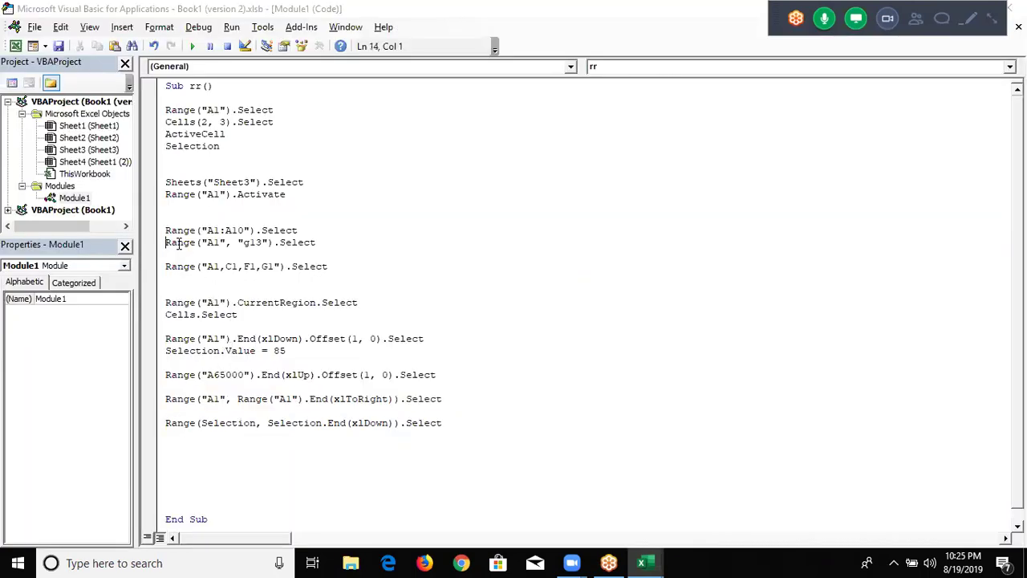
pyautogui.press('Return')
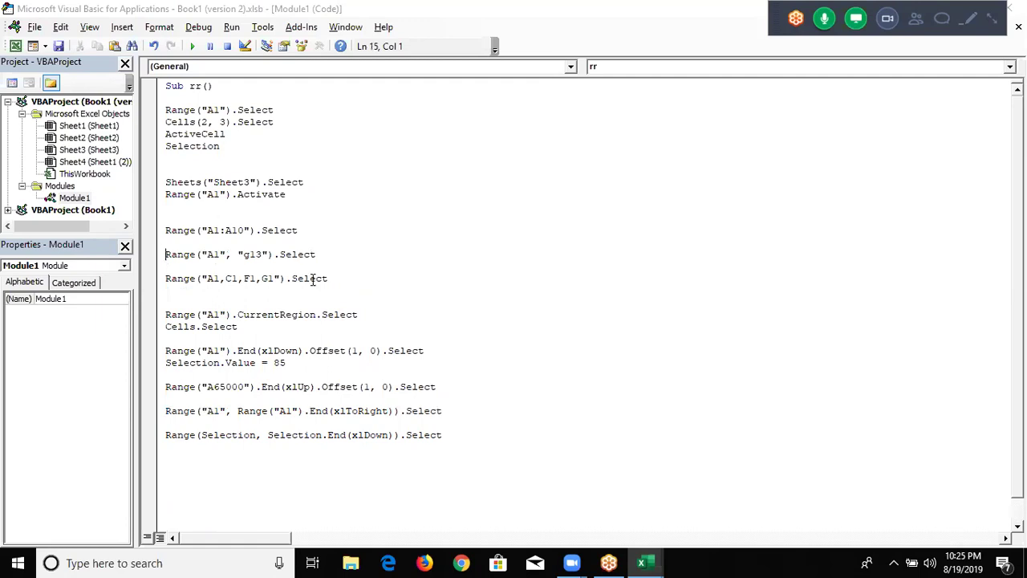
pyautogui.doubleClick(218, 254)
pyautogui.doubleClick(248, 253)
pyautogui.doubleClick(213, 410)
pyautogui.moveTo(237, 411); pyautogui.dragTo(394, 411)
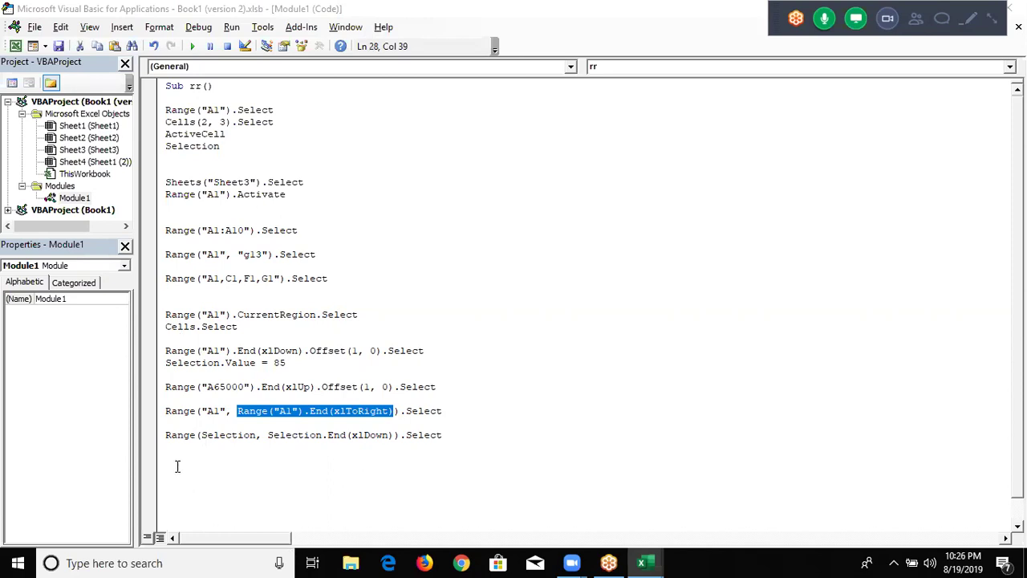
# - Highlight both Selection references in the xlDown line
pyautogui.click(193, 435)
pyautogui.doubleClick(215, 435)
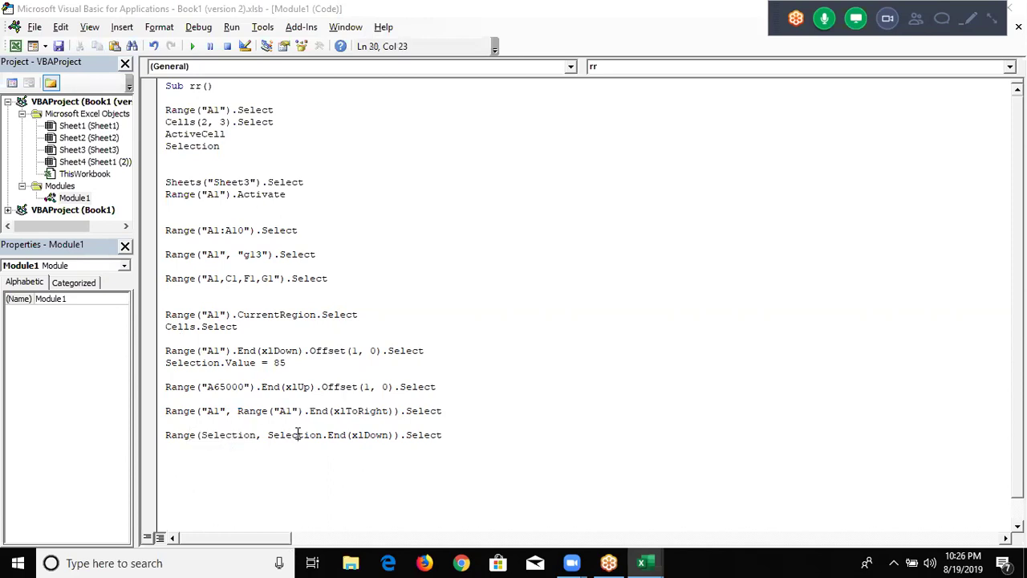
pyautogui.doubleClick(294, 435)
# - Compare the A1:G1 and A1:G13 selections on Sheet3, then highlight both selection lines in the code
pyautogui.hotkey('alt', 'F11')
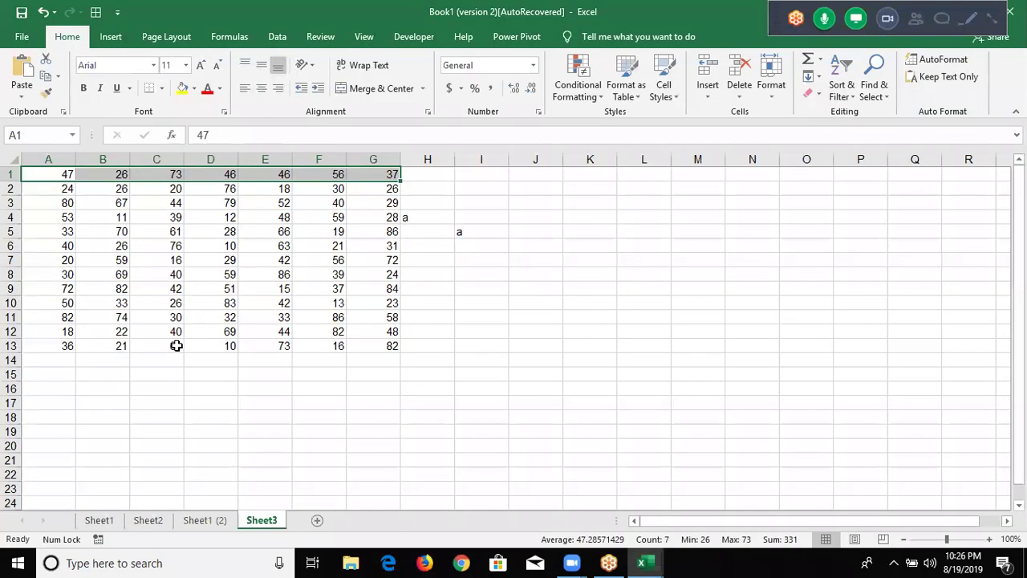
pyautogui.hotkey('ctrl', 'Home')
pyautogui.hotkey('ctrl', 'shift', 'Right')
pyautogui.hotkey('alt', 'F11')
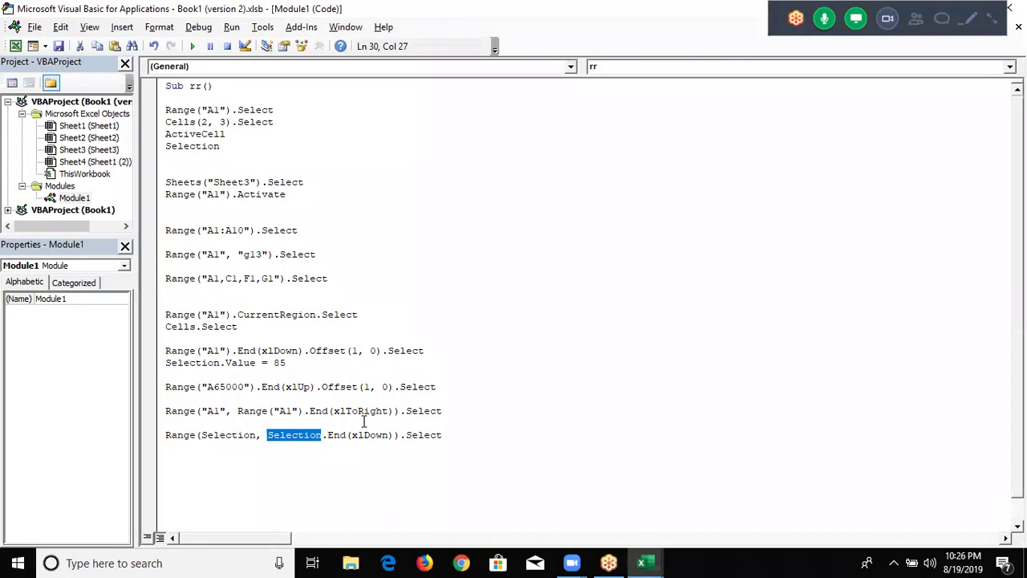
pyautogui.hotkey('alt', 'F11')
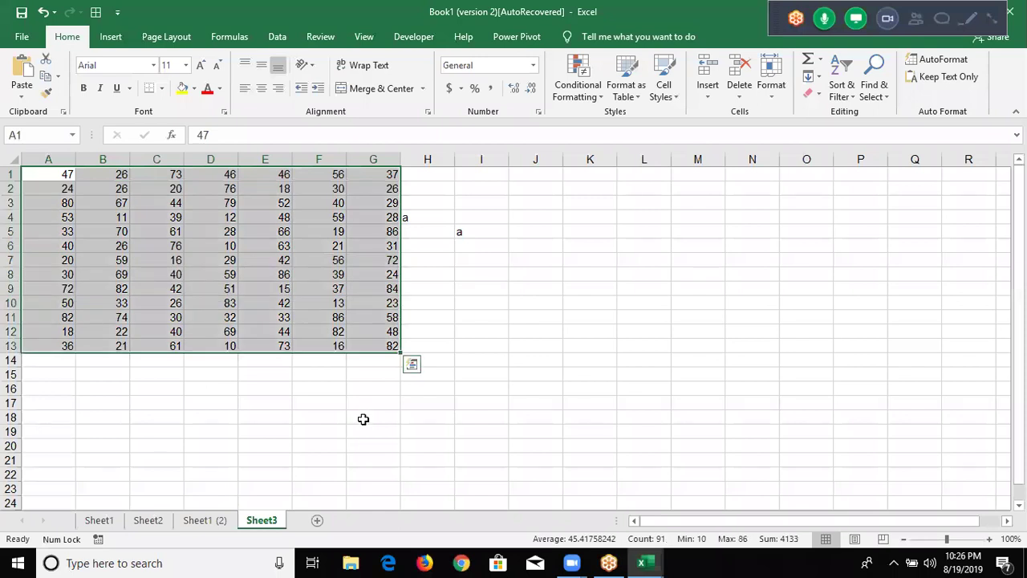
pyautogui.hotkey('alt', 'F11')
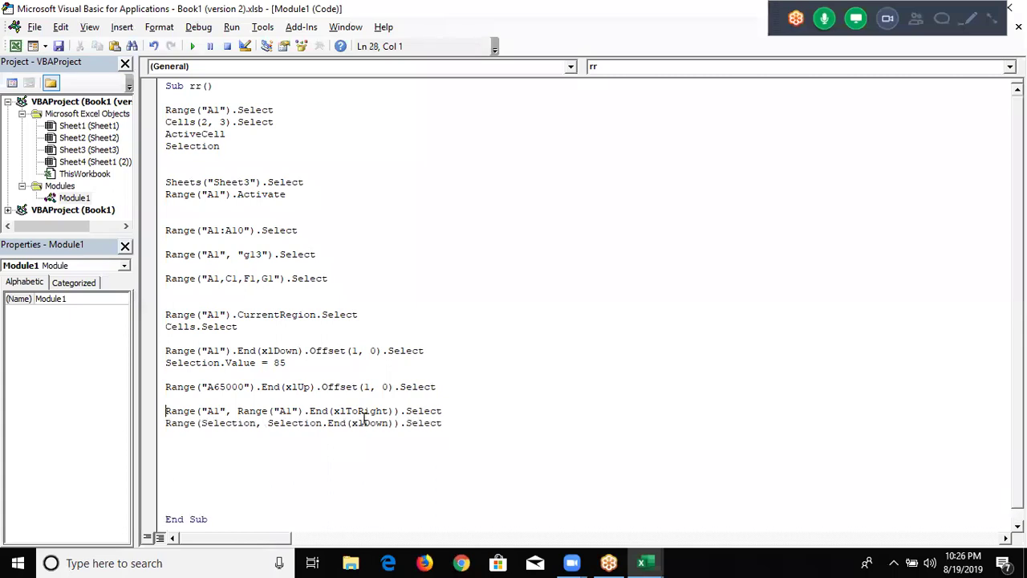
pyautogui.hotkey('shift', 'Down')
pyautogui.hotkey('shift', 'Down')
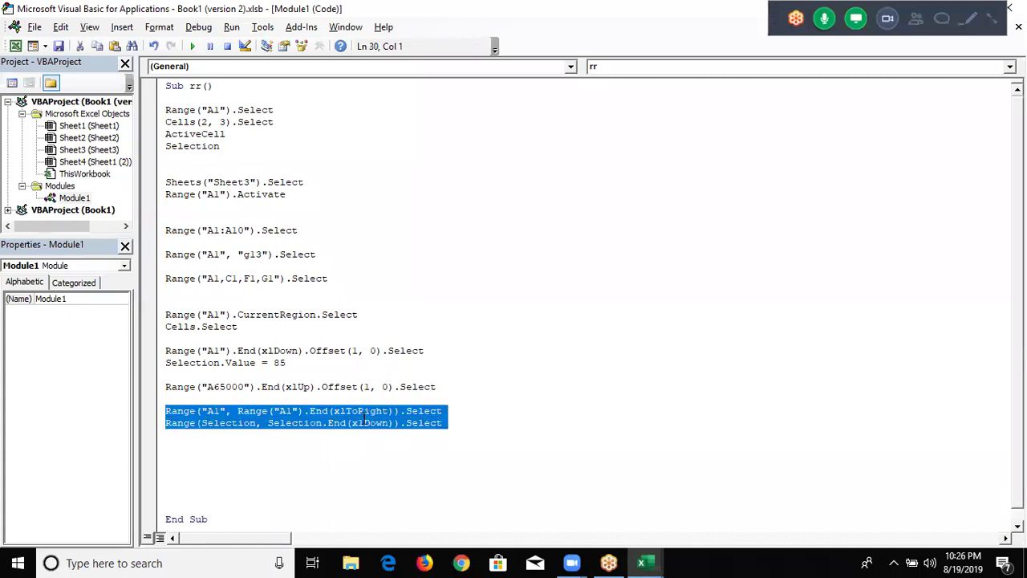
pyautogui.hotkey('alt', 'F11')
# - Select A1:G13 from A1 with Ctrl+Shift+Right and Down, then collapse back to A1
pyautogui.click(39, 173)
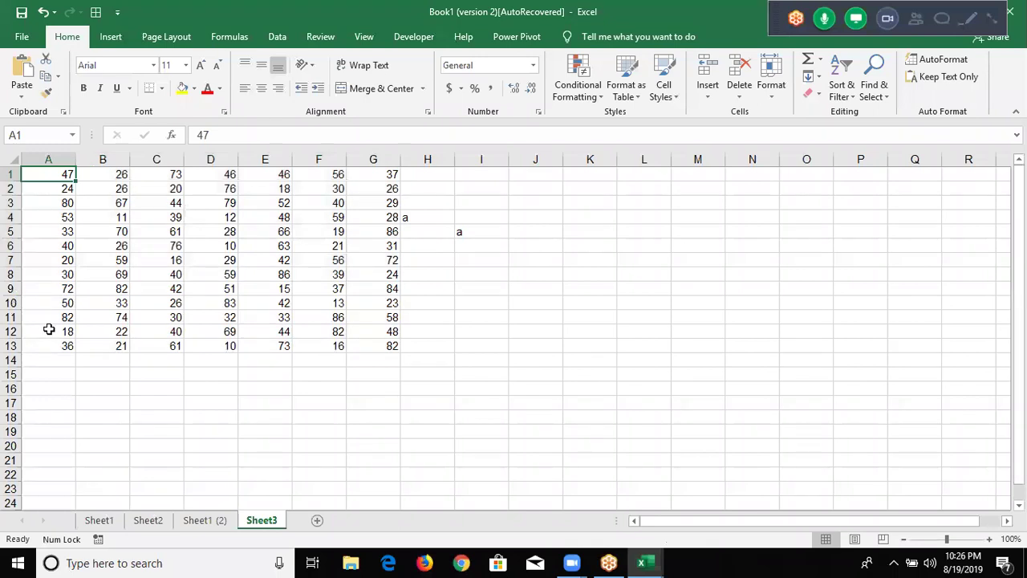
pyautogui.hotkey('ctrl', 'shift', 'Right')
pyautogui.hotkey('ctrl', 'shift', 'Down')
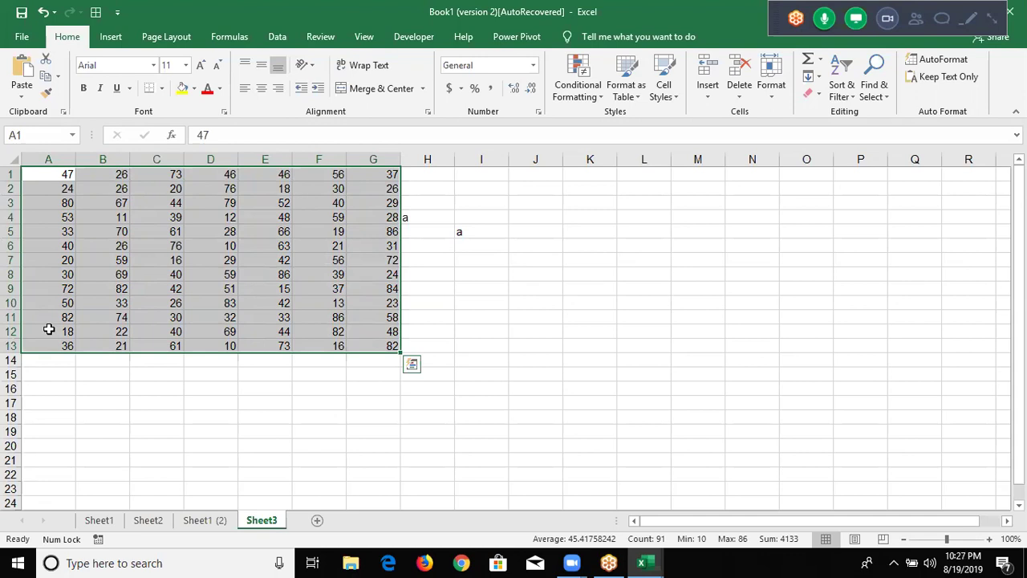
pyautogui.hotkey('ctrl', 'Home')
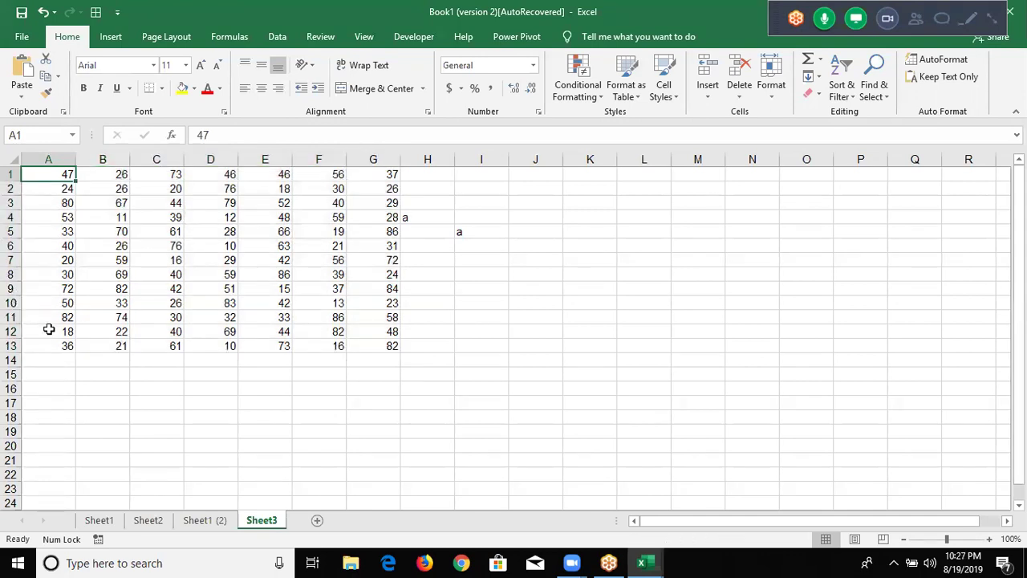
# - Clear the 46 in cell E1 and the 20 in cell A7 to leave gaps
pyautogui.hotkey('shift', 'space')
pyautogui.press('Down')
pyautogui.press('Down')
pyautogui.press('Down')
pyautogui.press('Down')
pyautogui.press('Down')
pyautogui.press('Up')
# - Show that Ctrl+Shift+Right and Down from A1 now stop at A1:D6, then return to macro rr
pyautogui.press('Up')
pyautogui.press('Up')
pyautogui.press('Up')
pyautogui.press('Up')
pyautogui.press('Right')
pyautogui.press('Right')
pyautogui.press('Right')
pyautogui.press('Right')
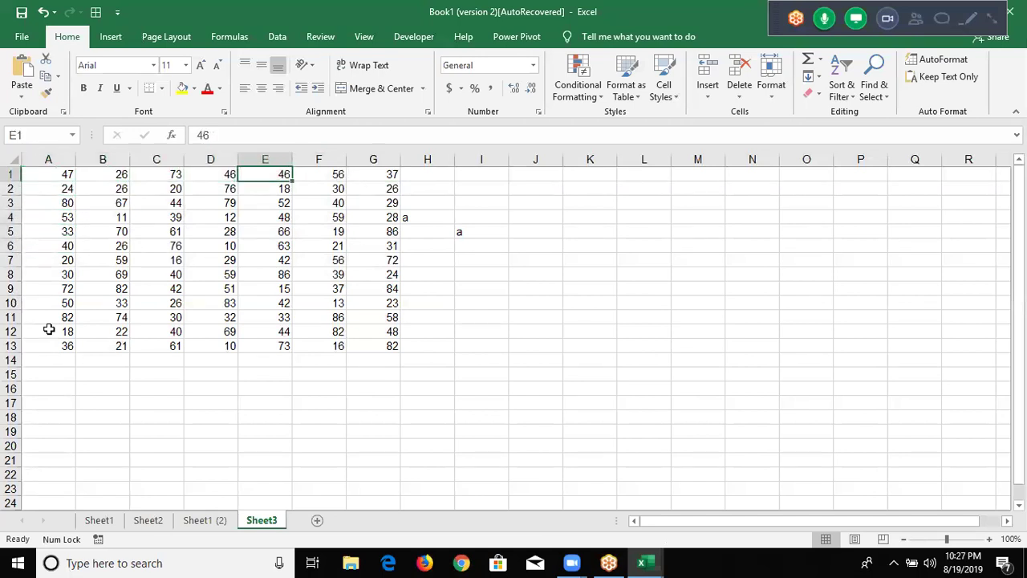
pyautogui.press('End')
pyautogui.press('Delete')
pyautogui.press('Left')
pyautogui.press('Left')
pyautogui.press('Left')
pyautogui.press('ctrl')
pyautogui.press('Down')
pyautogui.press('Down')
pyautogui.press('Down')
pyautogui.press('Down')
pyautogui.press('Down')
pyautogui.press('Down')
pyautogui.press('Delete')
pyautogui.press('Up')
pyautogui.press('Up')
pyautogui.press('Up')
pyautogui.press('Up')
pyautogui.press('Up')
pyautogui.hotkey('ctrl', 'shift', 'Right')
pyautogui.hotkey('ctrl', 'shift', 'Down')
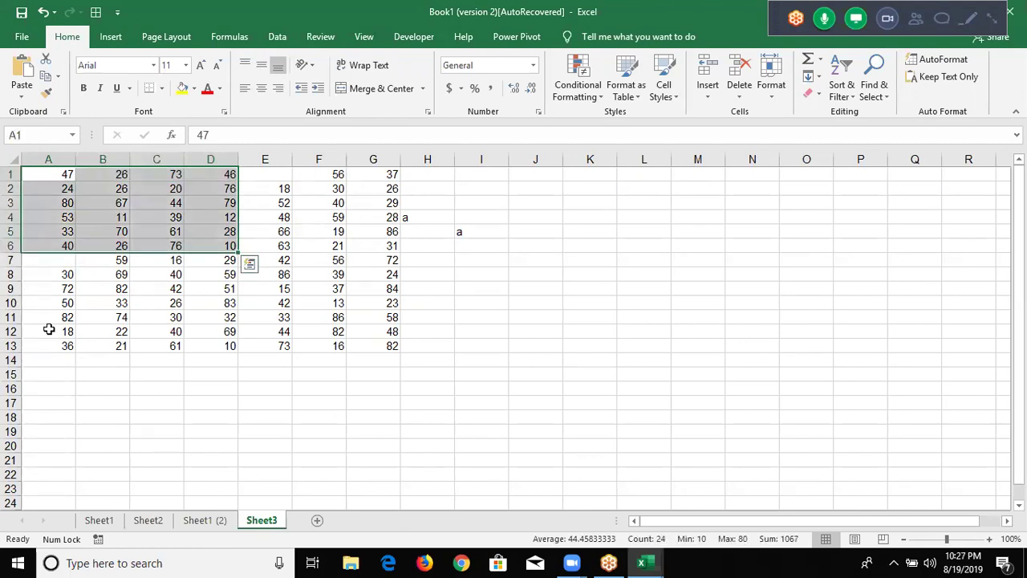
pyautogui.hotkey('ctrl', 'Home')
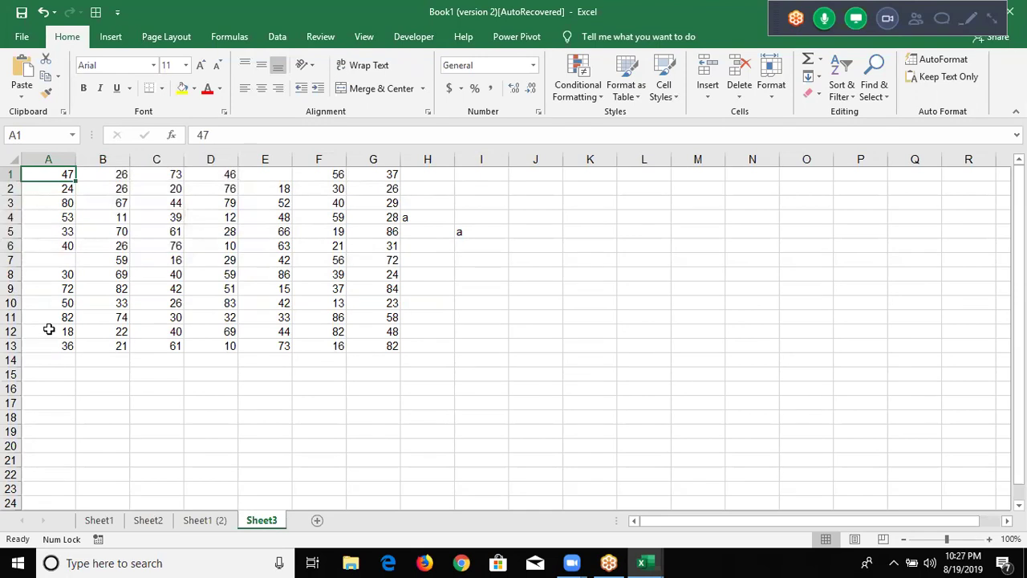
pyautogui.hotkey('alt', 'F11')
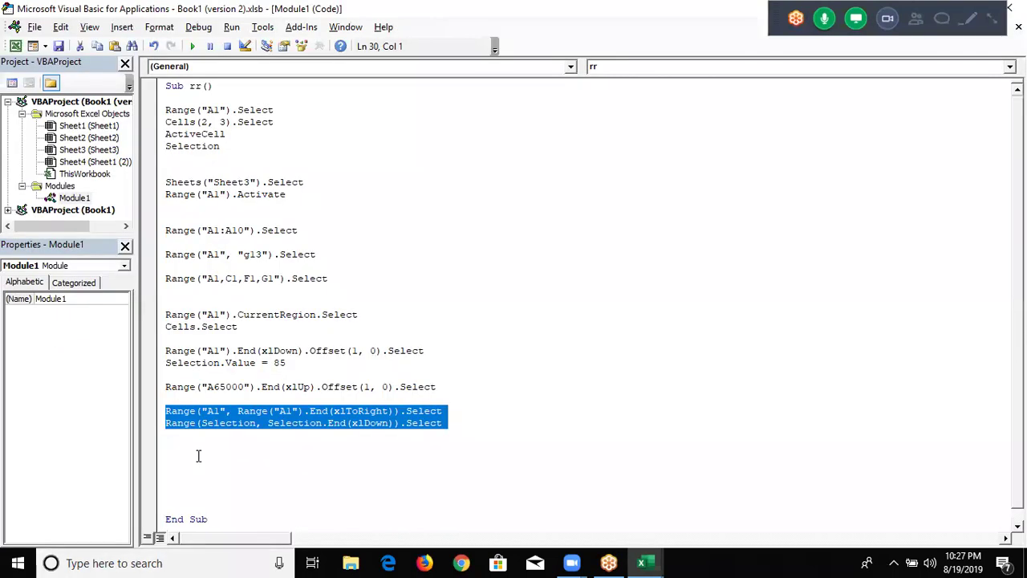
# - Add the line c = Range("xfd1").End(xlToLeft).Column to macro rr
pyautogui.click(198, 456)
pyautogui.scroll(-1, 247, 495)
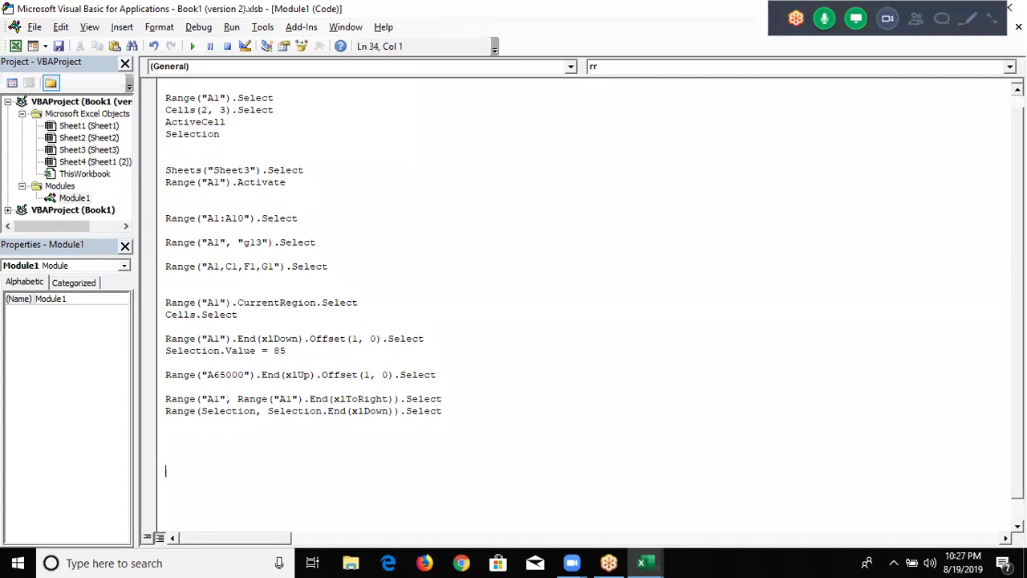
pyautogui.scroll(-1, 298, 521)
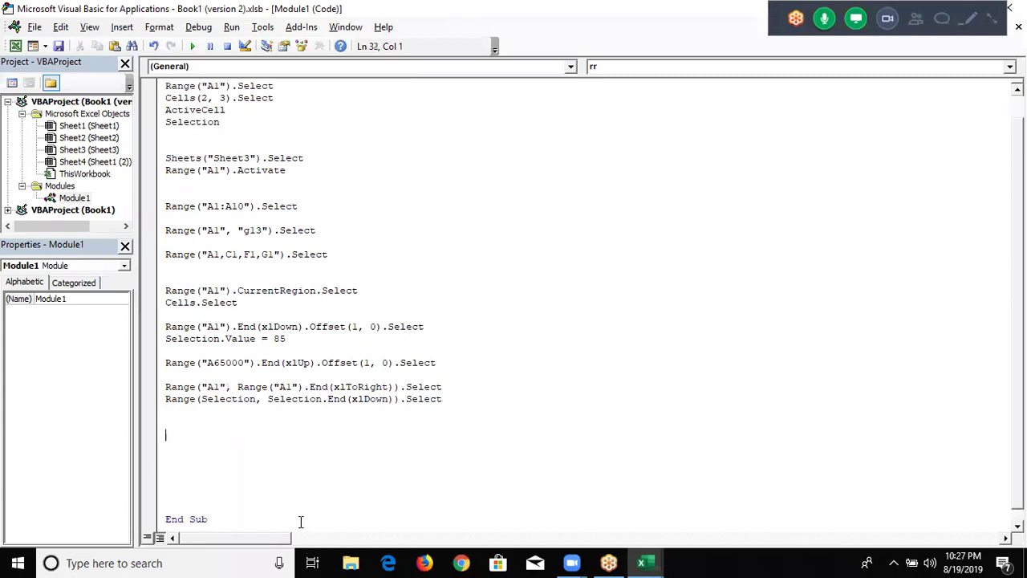
pyautogui.write('c')
pyautogui.write('range')
pyautogui.write('("xfd1")')
pyautogui.write('.end')
pyautogui.press('Tab')
pyautogui.write('(xlt')
pyautogui.press('Tab')
pyautogui.write(')')
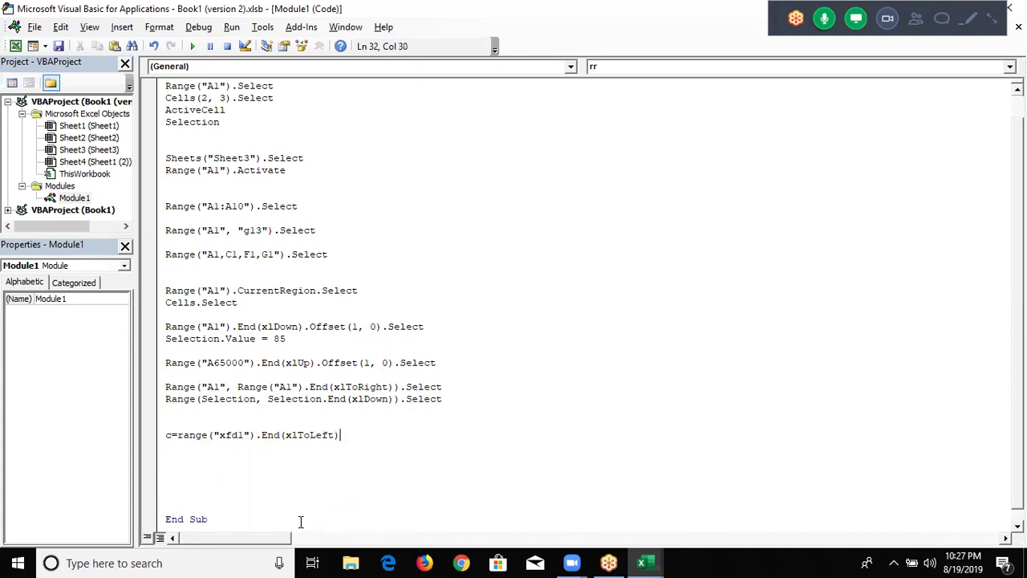
pyautogui.write('.co')
pyautogui.press('Tab')
pyautogui.press('Return')
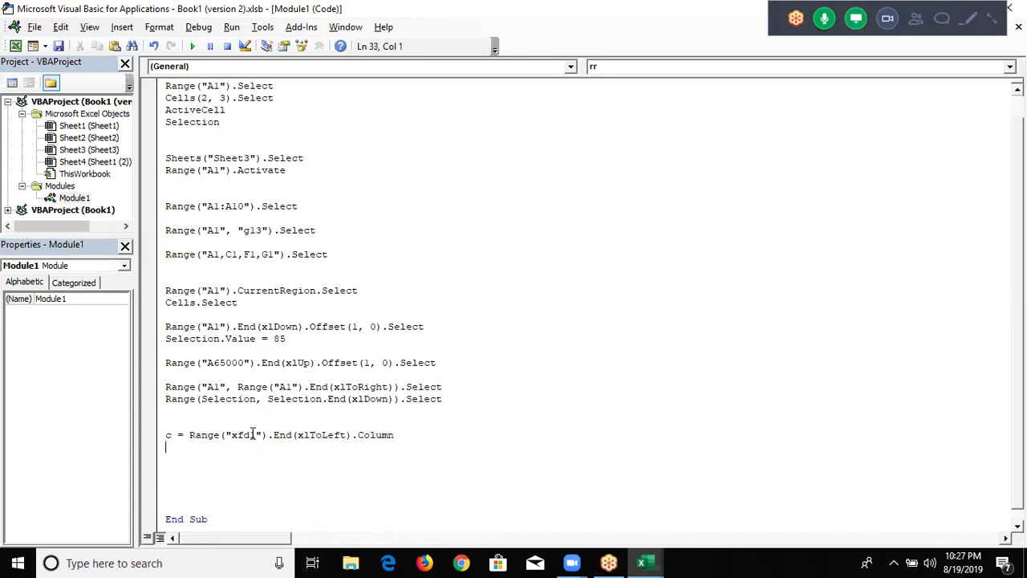
# - Enter xfd in the Name Box on Sheet3
pyautogui.hotkey('alt', 'F11')
pyautogui.click(63, 133)
pyautogui.write('xfd1')
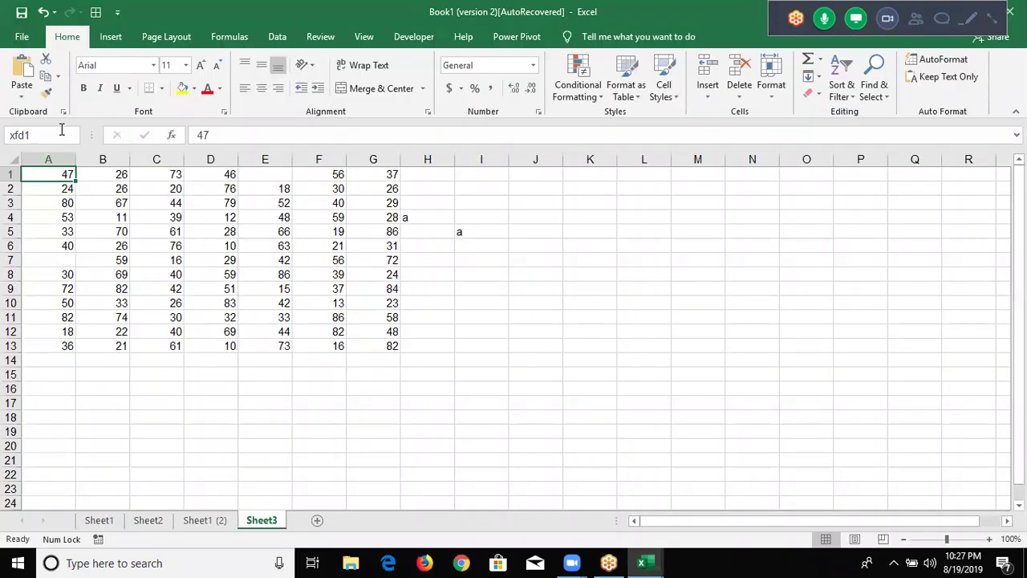
# - Jump to XFD1 and Ctrl+Left to land on G1, then select A2:G2 and G2
pyautogui.press('Return')
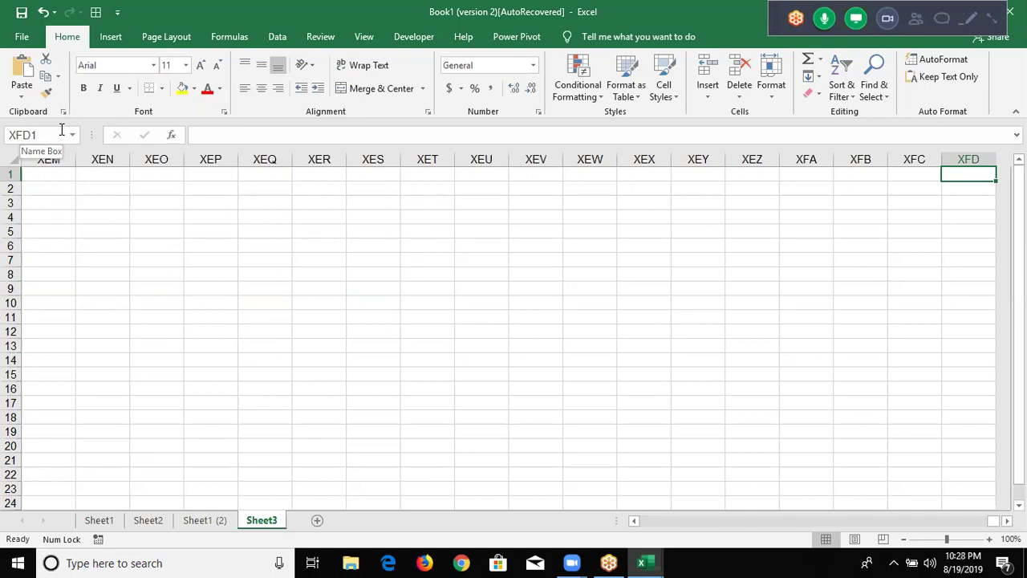
pyautogui.hotkey('ctrl', 'Left')
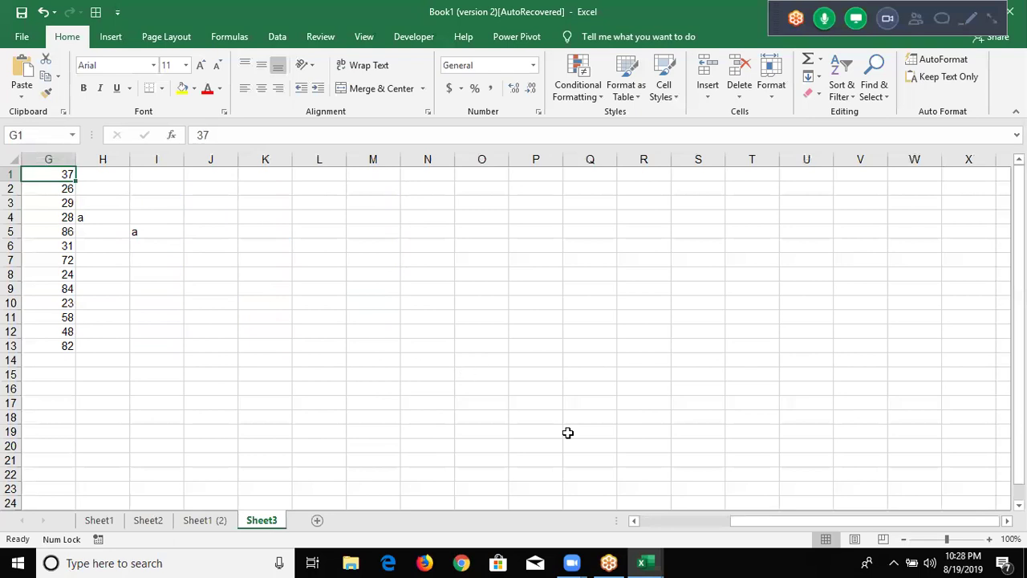
pyautogui.moveTo(802, 525); pyautogui.dragTo(714, 525)
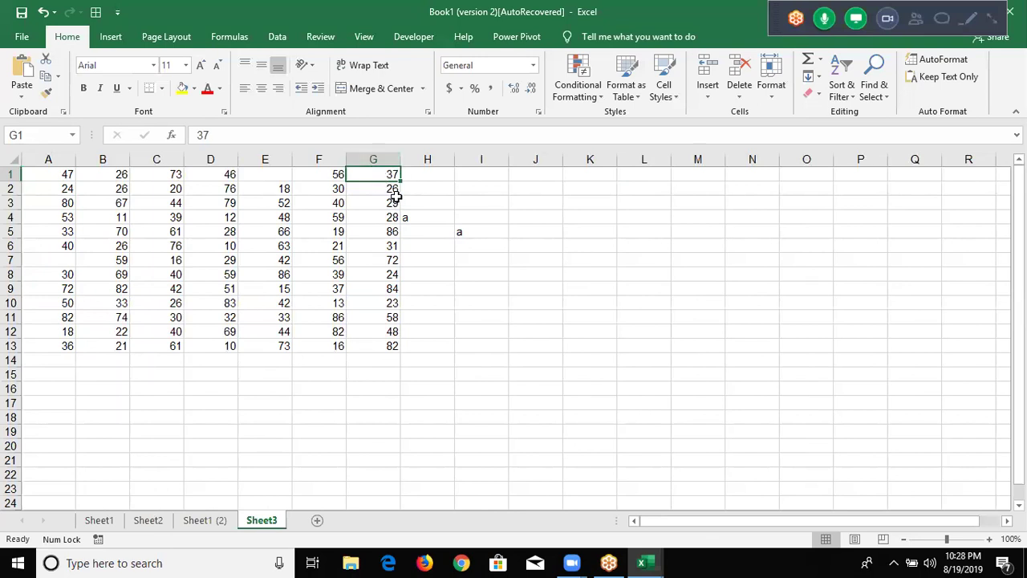
pyautogui.moveTo(360, 188); pyautogui.dragTo(55, 191)
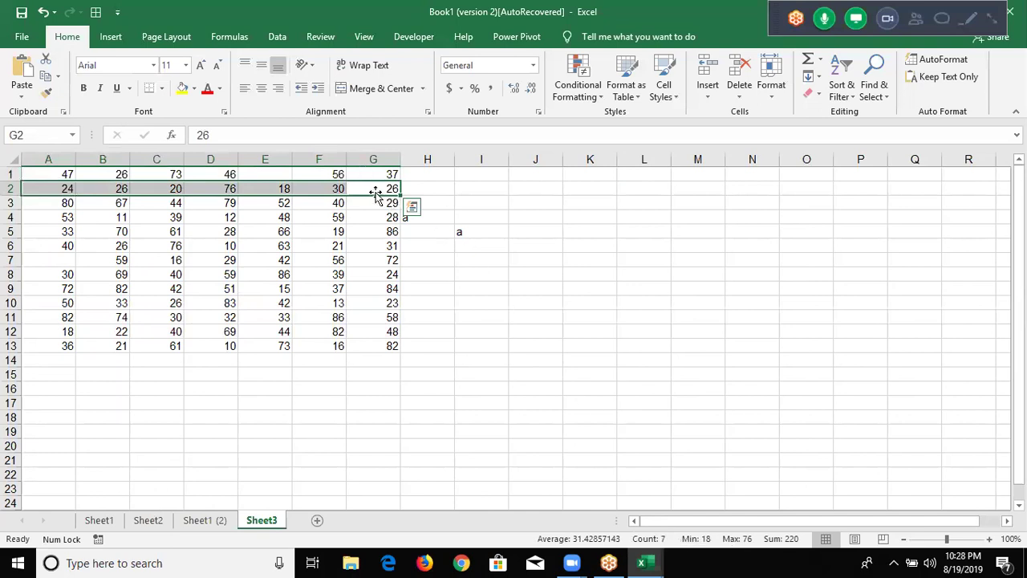
pyautogui.click(374, 191)
pyautogui.hotkey('alt', 'F11')
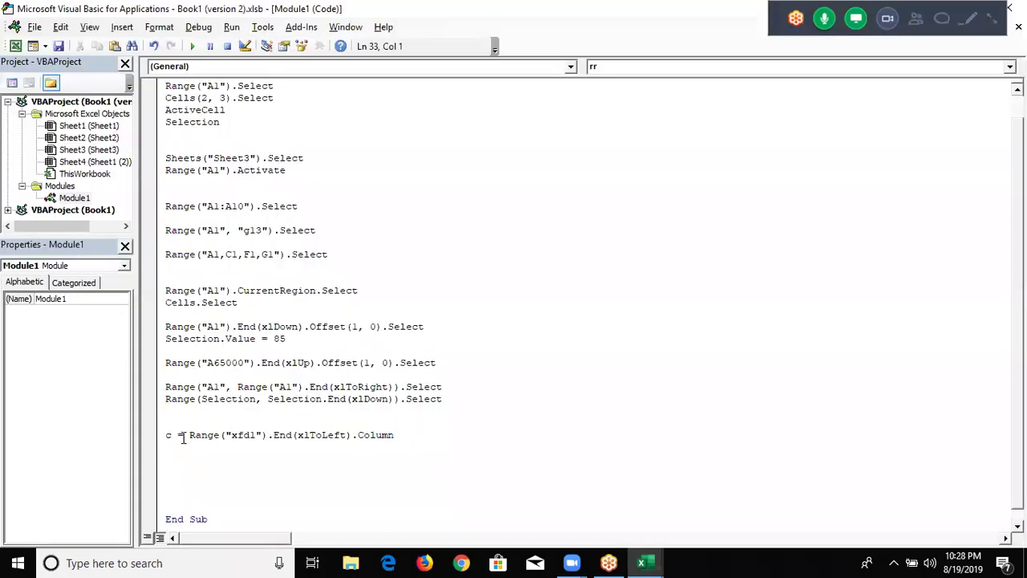
# - Add the line r = Range("A65000").End(xlUp).Row below the column line
pyautogui.doubleClick(170, 434)
pyautogui.click(181, 445)
pyautogui.write('r=range')
pyautogui.write('("A65000')
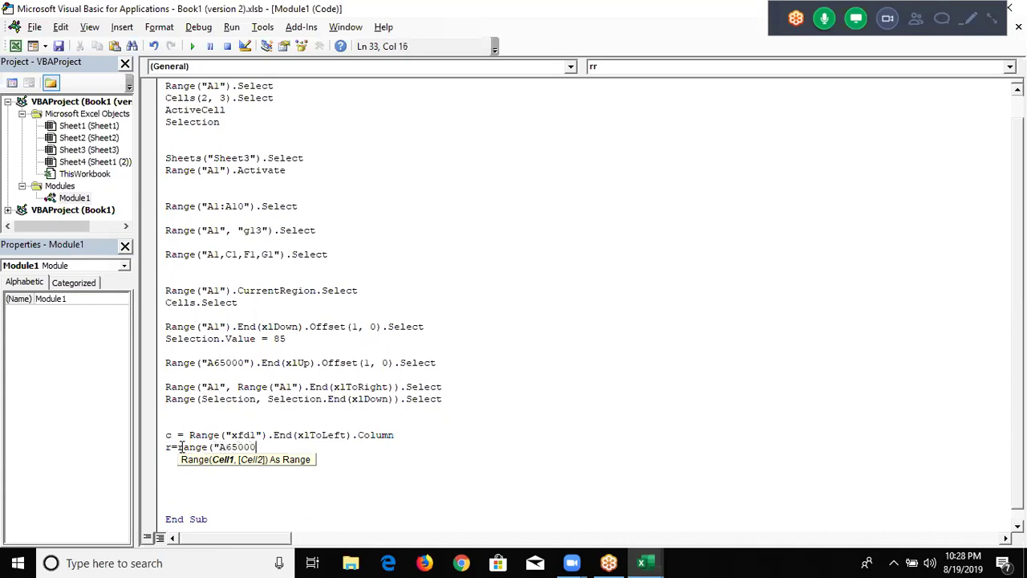
pyautogui.write('")')
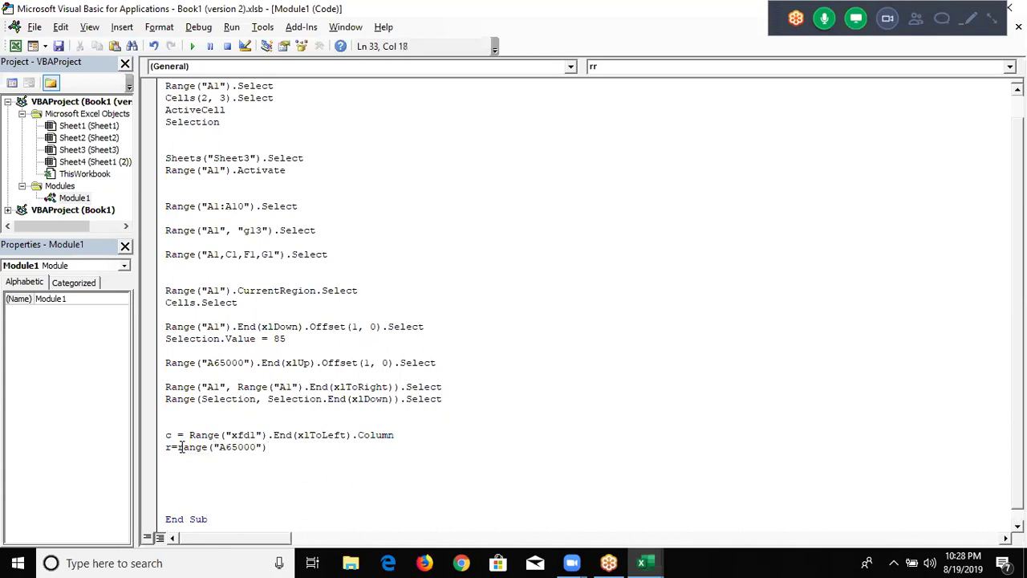
pyautogui.write('/')
pyautogui.press('BackSpace')
pyautogui.write('.en')
pyautogui.press('Tab')
pyautogui.write('(')
pyautogui.press('Down')
pyautogui.press('Down')
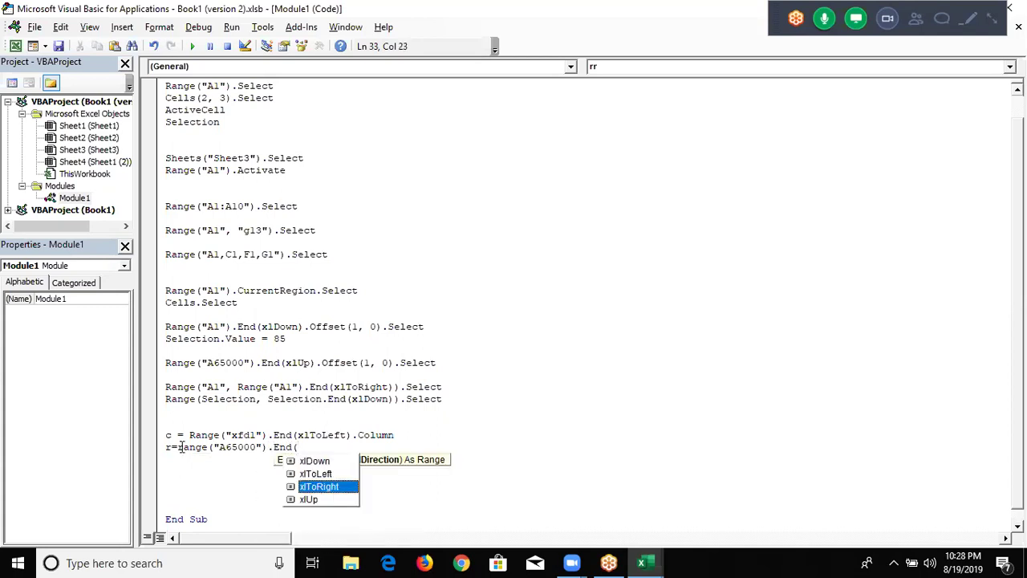
pyautogui.press('Down')
pyautogui.press('Tab')
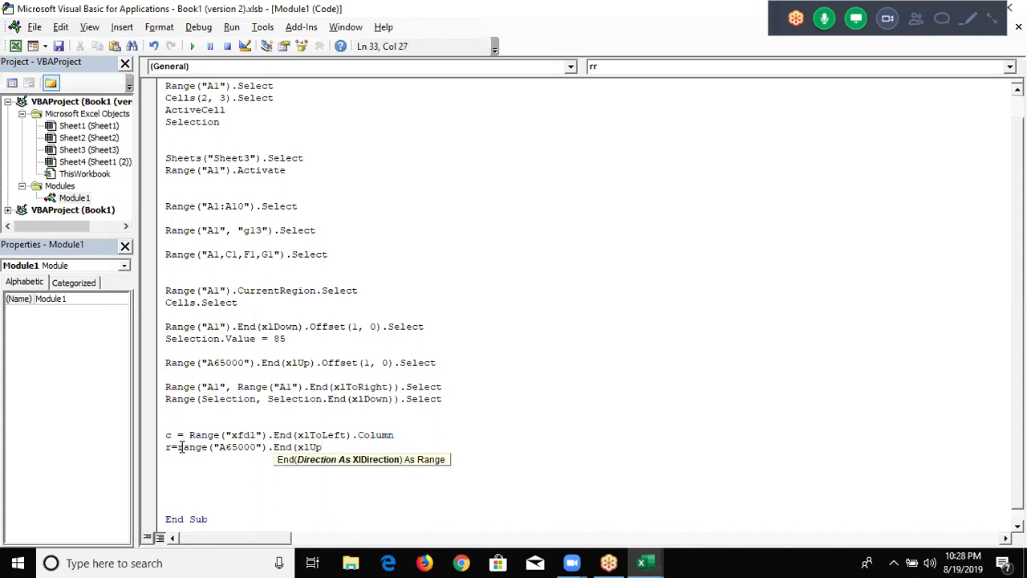
pyautogui.write(').row')
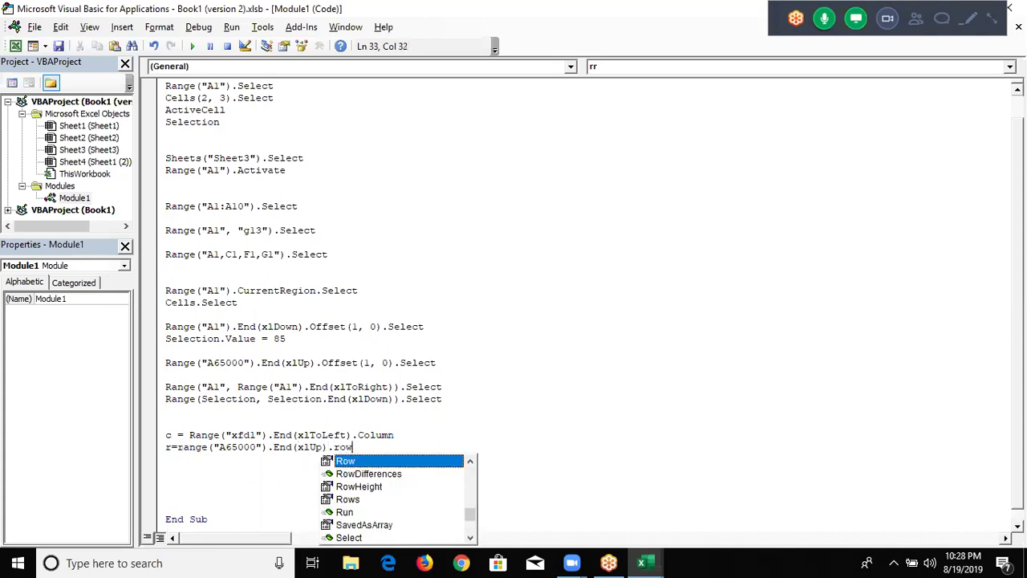
pyautogui.press('Tab')
pyautogui.press('Return')
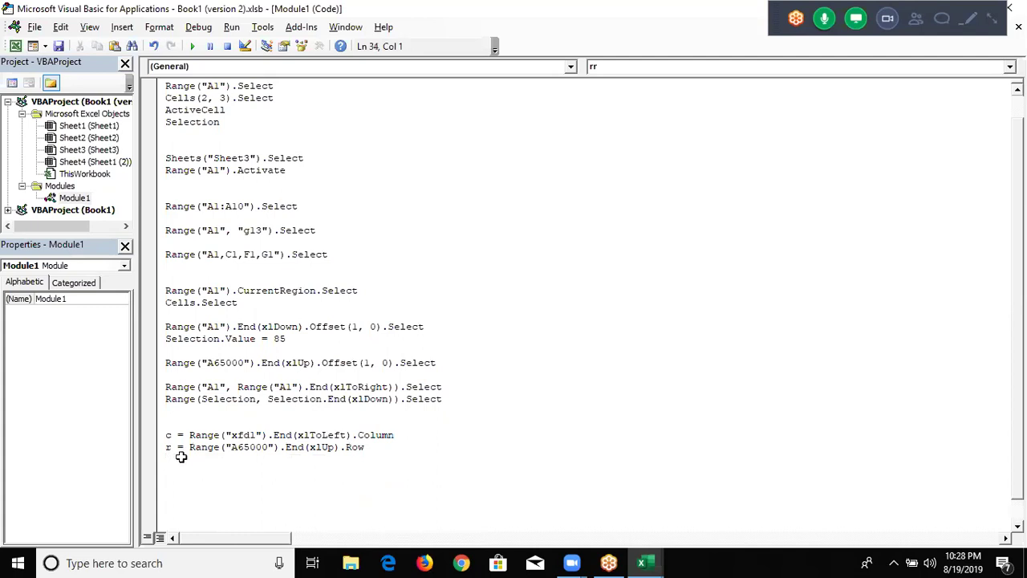
# - On Sheet3, select A20 and press Ctrl+Down to test jumping along column A
pyautogui.hotkey('alt', 'F11')
pyautogui.click(47, 451)
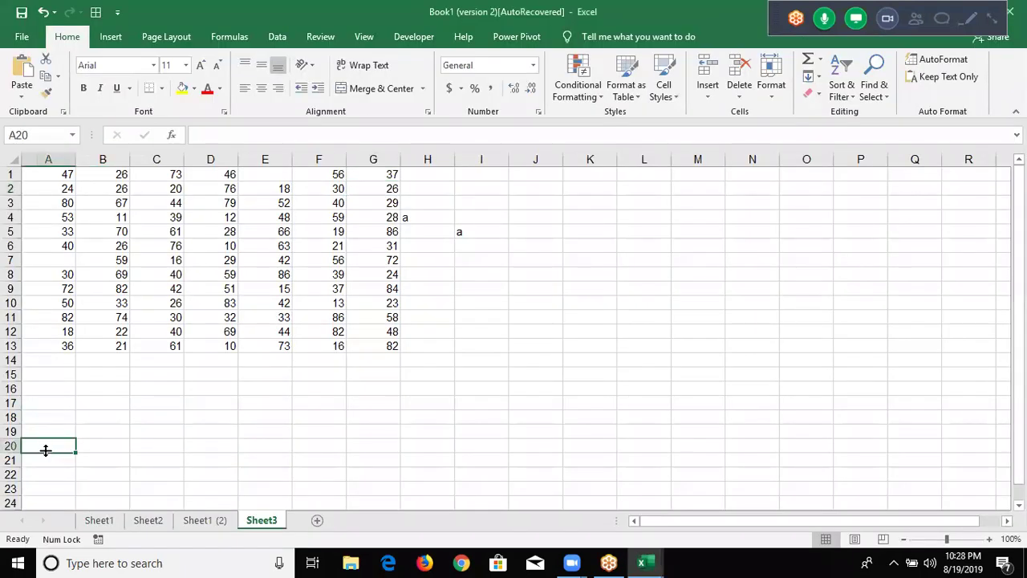
pyautogui.hotkey('ctrl', 'Down')
pyautogui.hotkey('ctrl', 'Up')
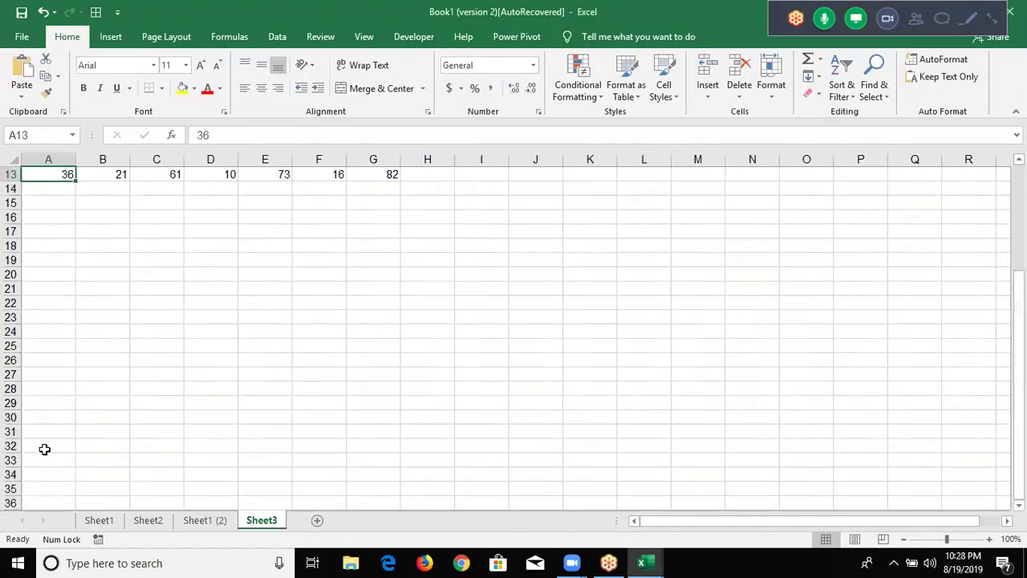
pyautogui.scroll(2, 180, 398)
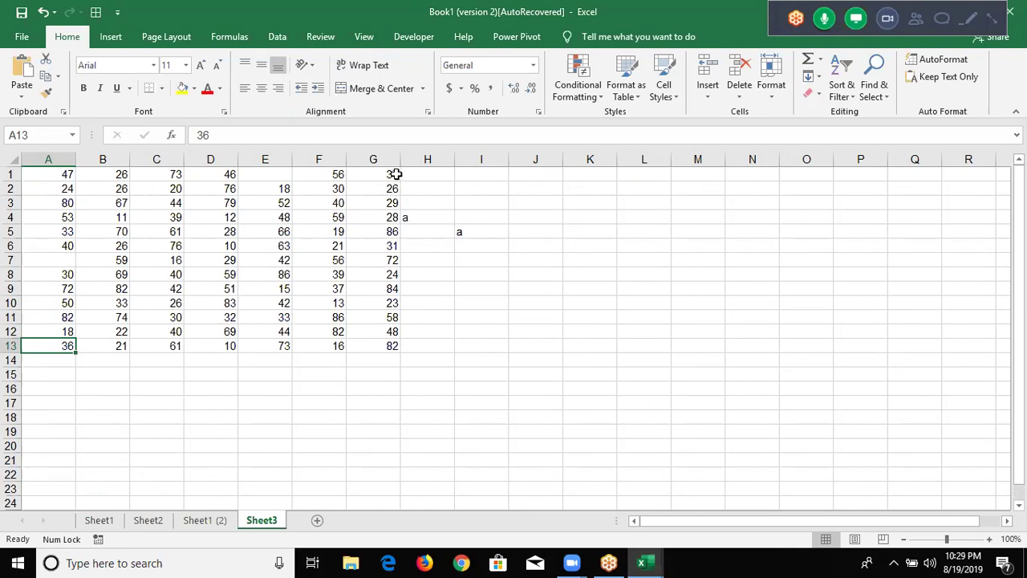
pyautogui.click(397, 174)
pyautogui.click(394, 346)
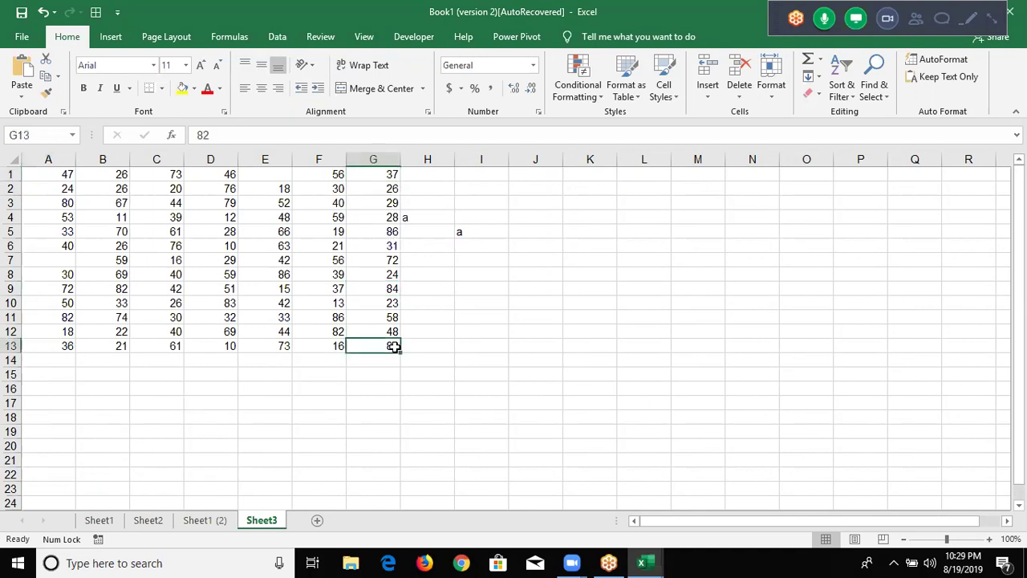
pyautogui.click(54, 175)
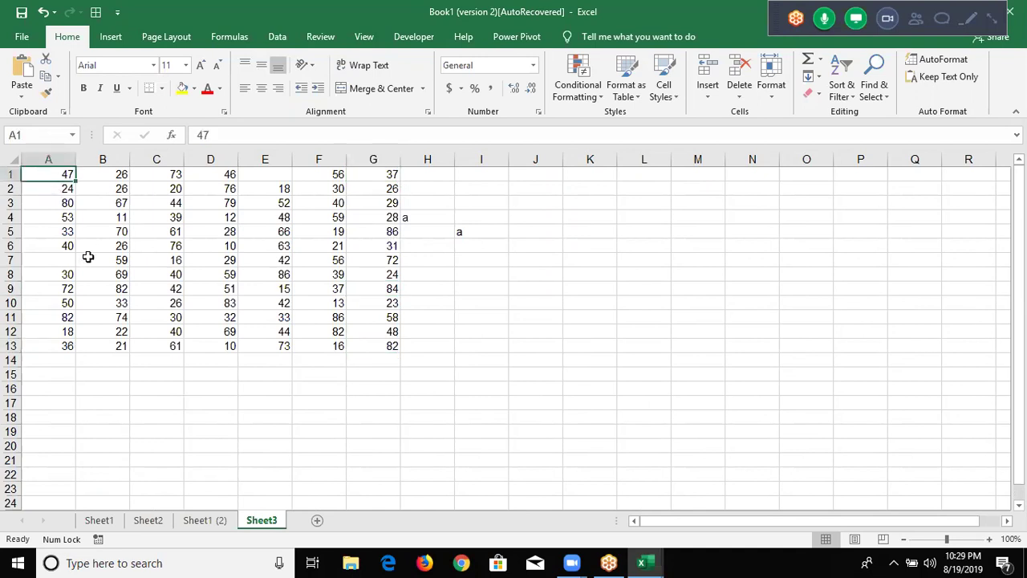
# - Add Range("A1", Cells(r, c)).Select as the rr macro's final line in Module1
pyautogui.hotkey('alt', 'F11')
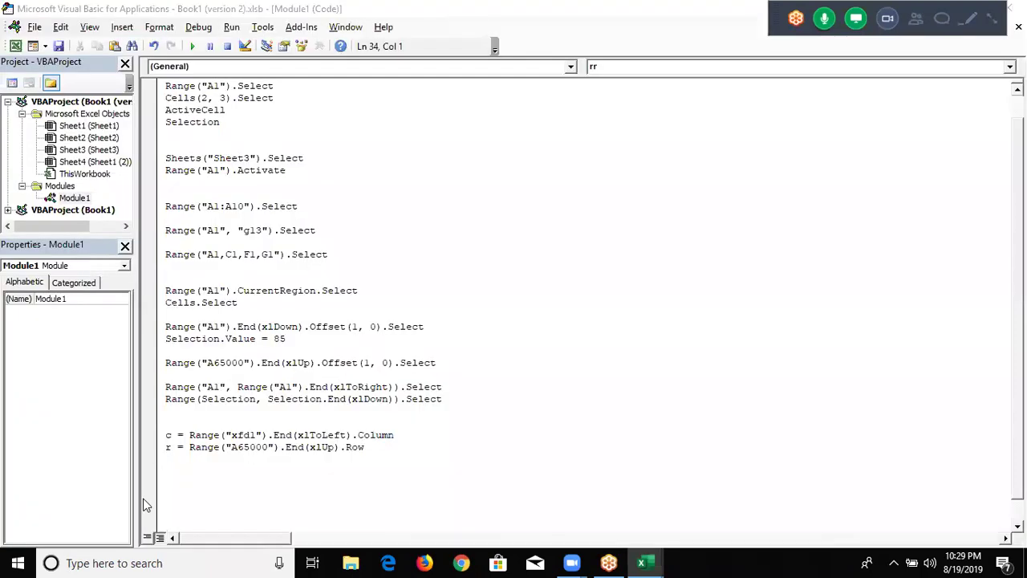
pyautogui.scroll(-1, 191, 445)
pyautogui.press('Return')
pyautogui.write('r')
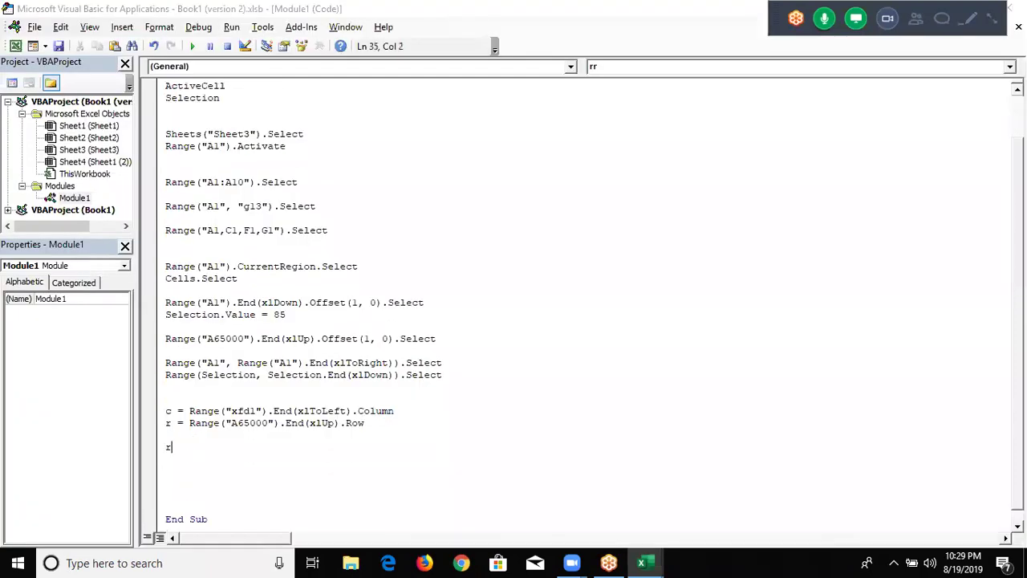
pyautogui.write('ange(')
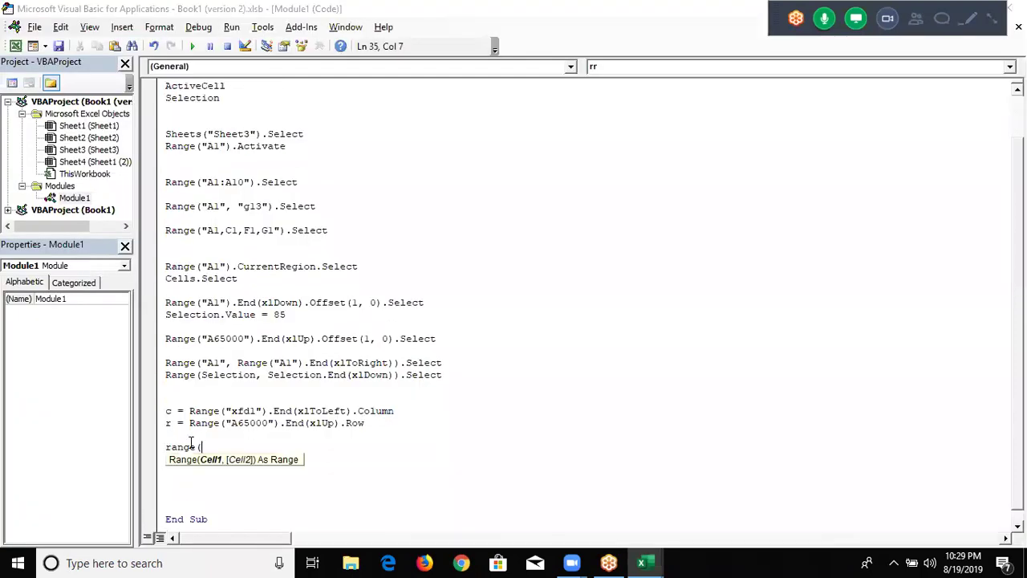
pyautogui.write('"A1",')
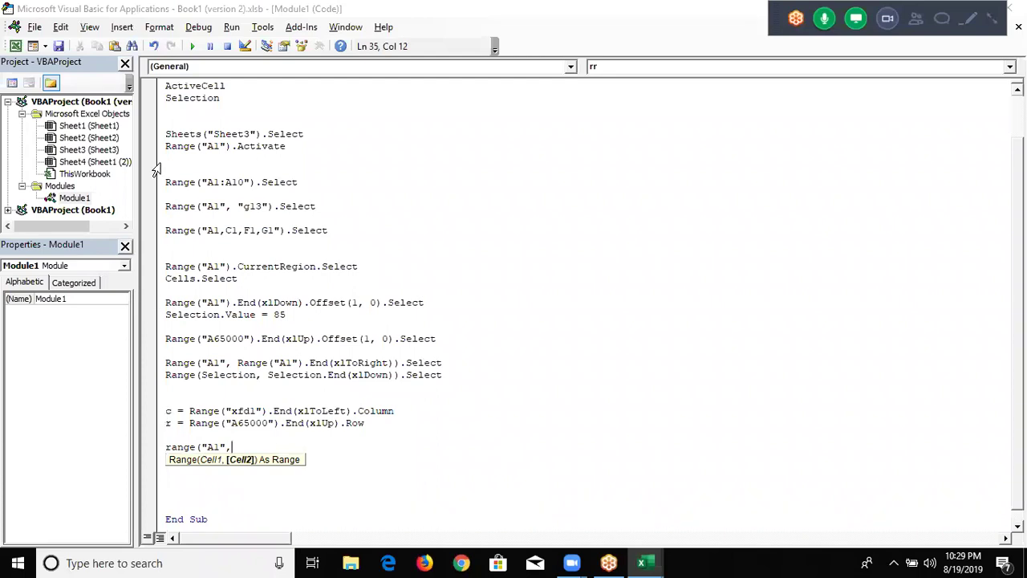
pyautogui.scroll(2, 168, 132)
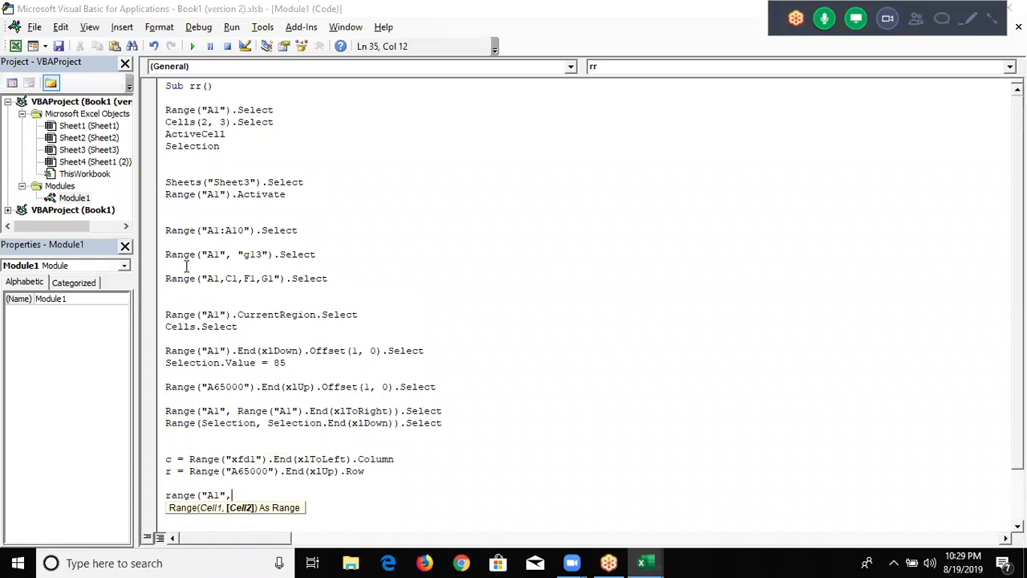
pyautogui.scroll(-2, 186, 266)
pyautogui.write('ce')
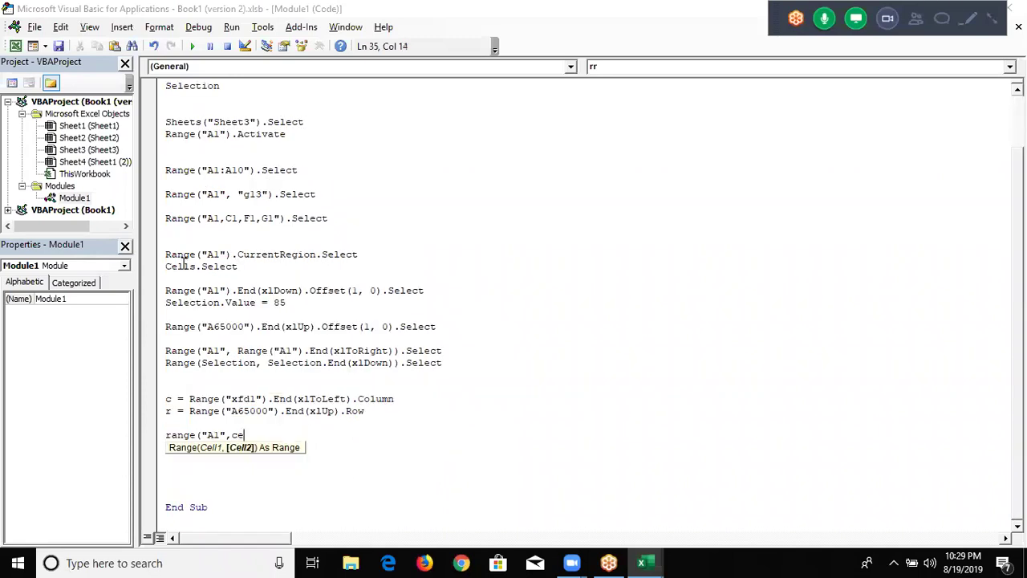
pyautogui.write('lls')
pyautogui.write('(r,c))')
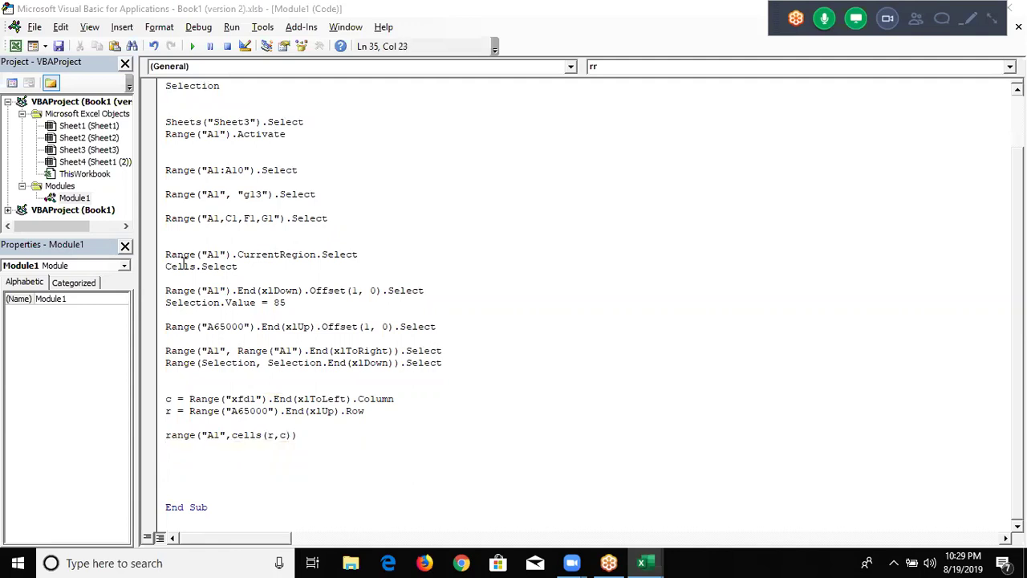
pyautogui.write('.se')
pyautogui.press('Return')
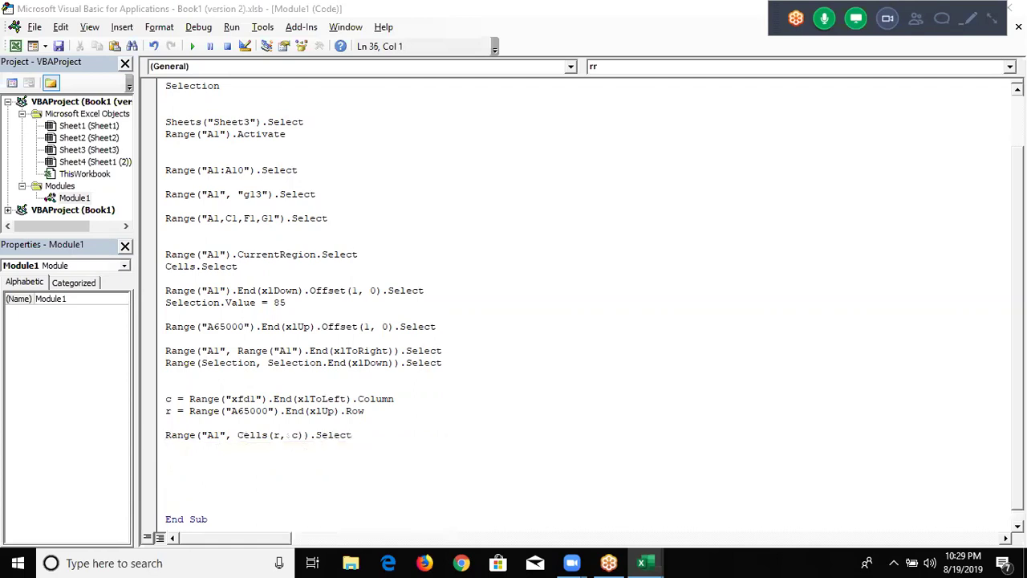
pyautogui.scroll(-1, 165, 425)
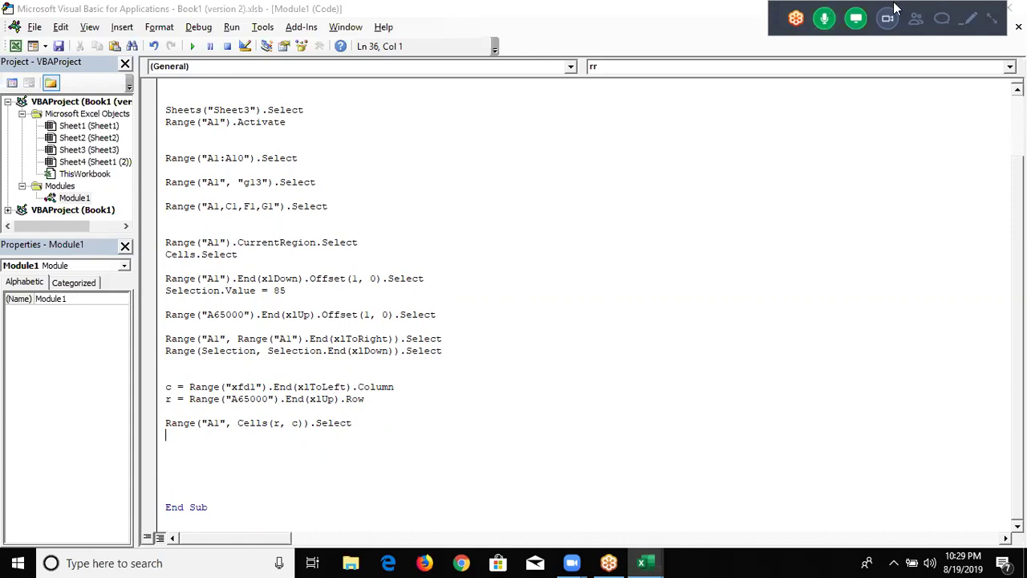
pyautogui.click(992, 18)
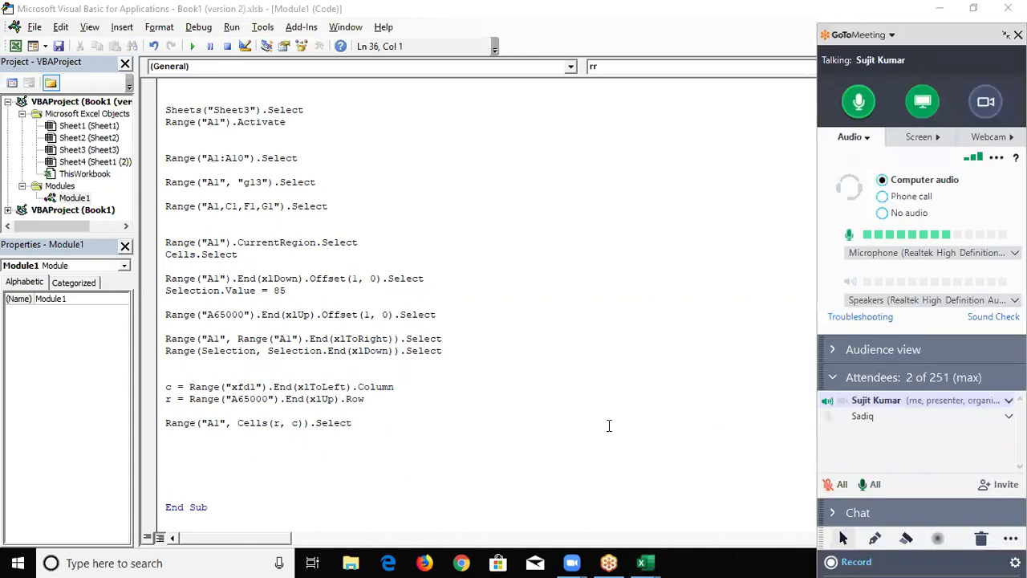
pyautogui.click(382, 466)
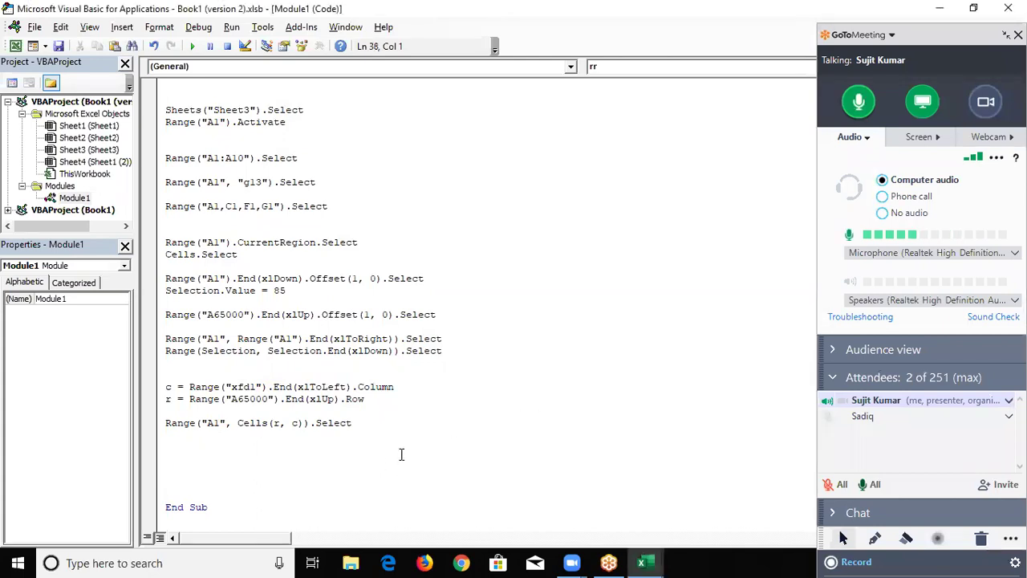
pyautogui.press('Up')
pyautogui.scroll(2, 280, 425)
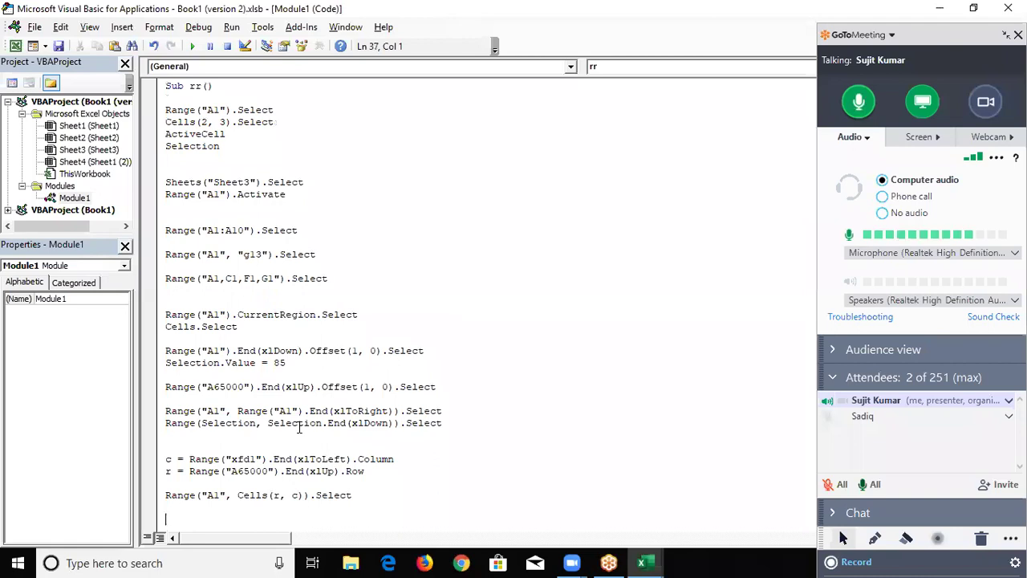
pyautogui.moveTo(166, 110); pyautogui.dragTo(274, 110)
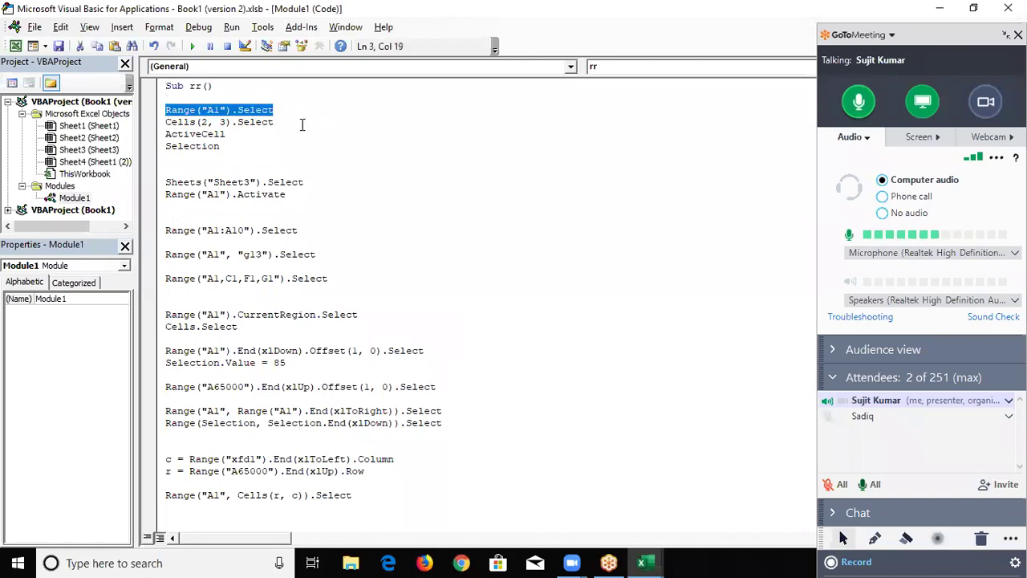
pyautogui.moveTo(274, 122); pyautogui.dragTo(165, 122)
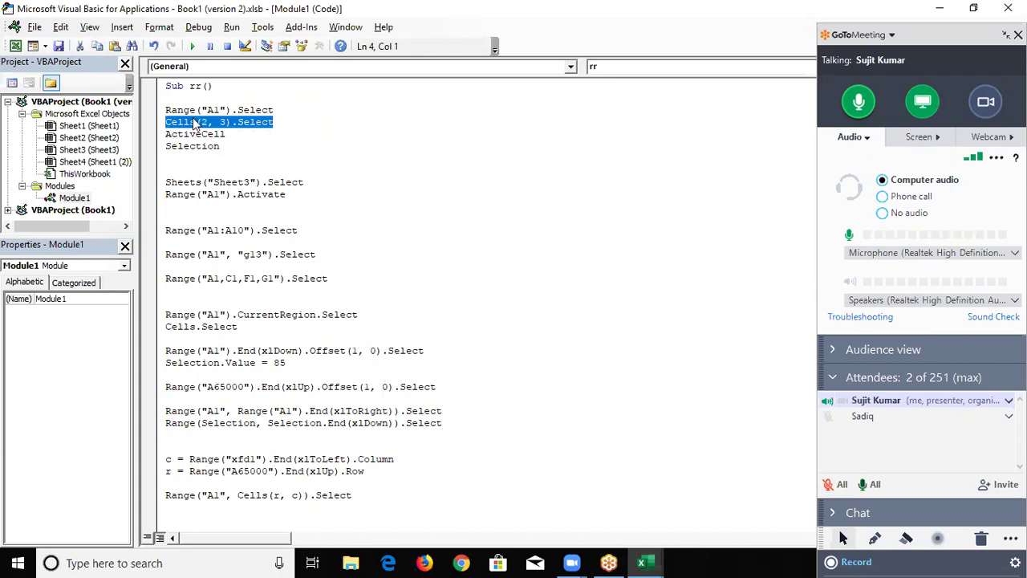
pyautogui.click(279, 122)
pyautogui.moveTo(275, 122); pyautogui.dragTo(165, 122)
pyautogui.click(380, 241)
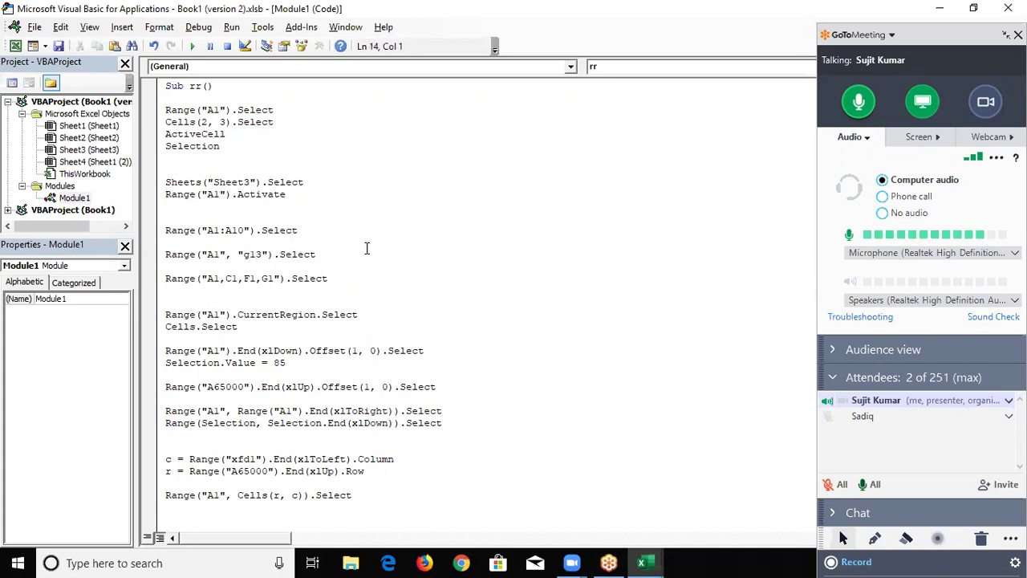
pyautogui.moveTo(298, 230); pyautogui.dragTo(159, 229)
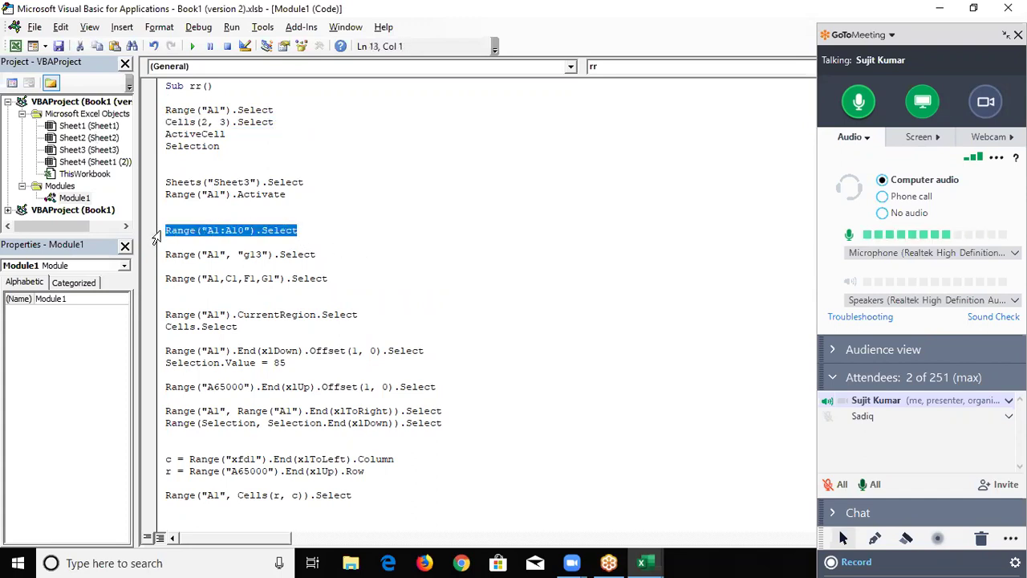
pyautogui.click(164, 254)
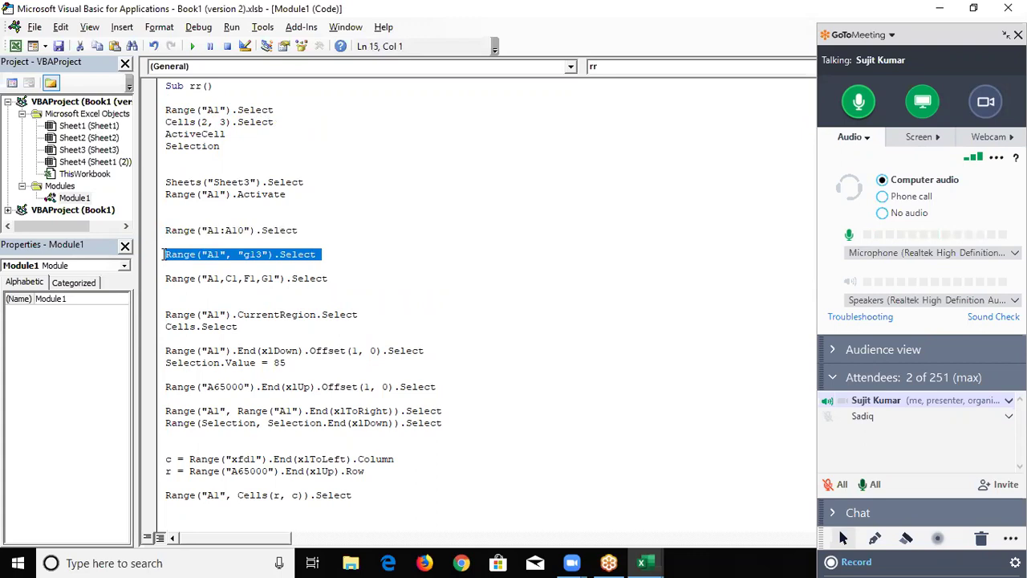
pyautogui.click(154, 231)
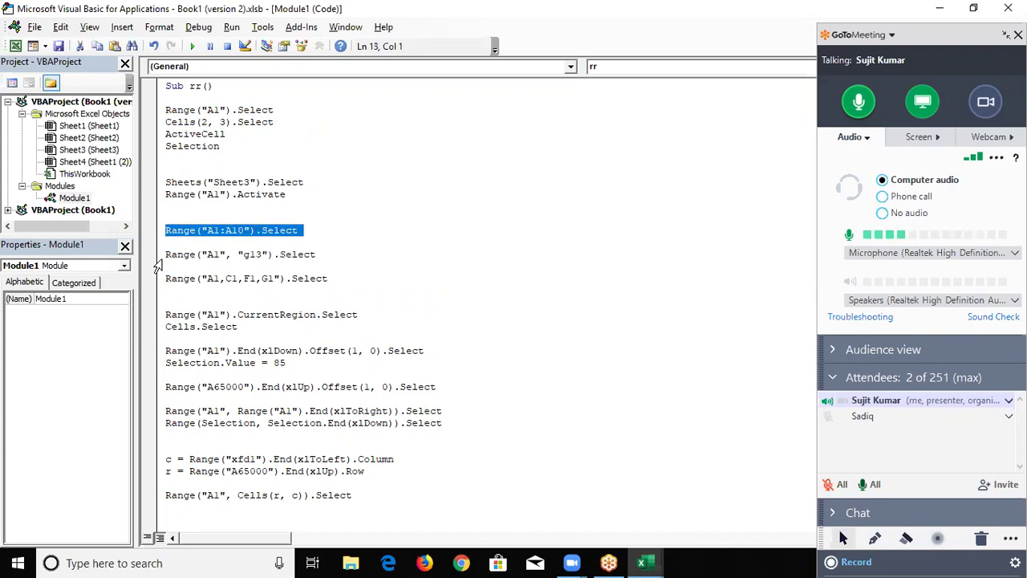
pyautogui.click(158, 255)
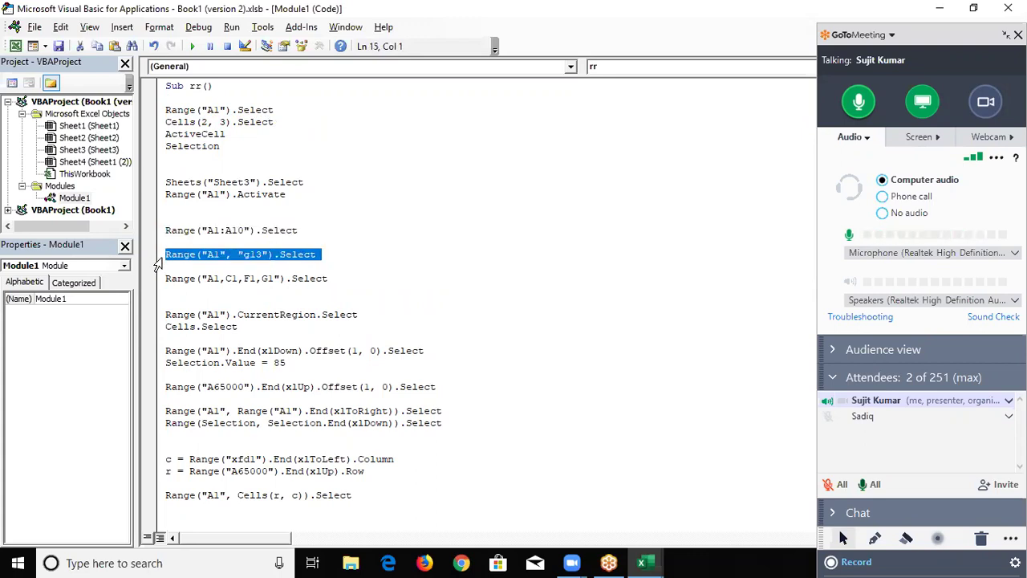
pyautogui.click(213, 255)
pyautogui.doubleClick(249, 255)
pyautogui.scroll(-2, 249, 257)
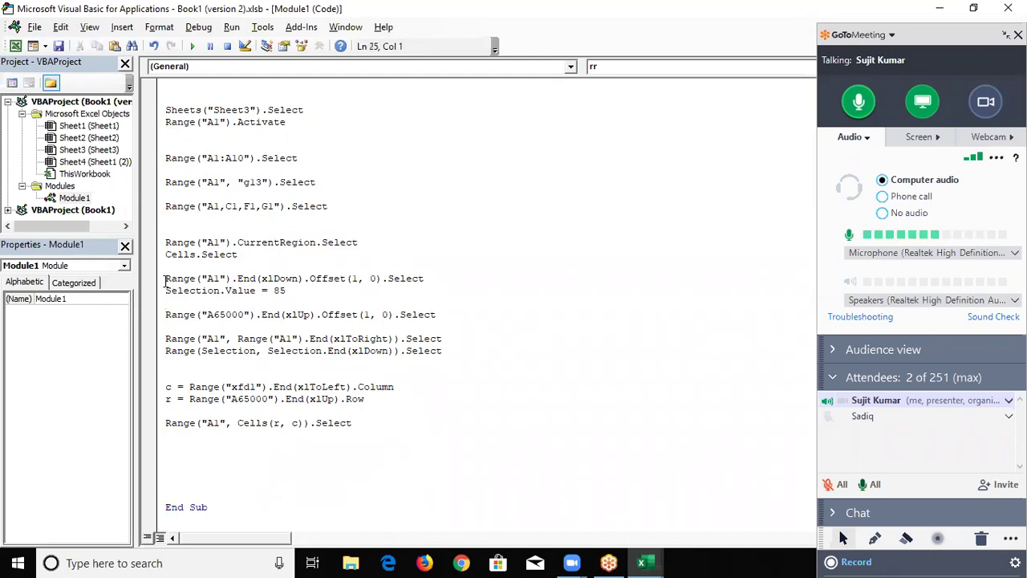
pyautogui.moveTo(237, 277); pyautogui.dragTo(305, 278)
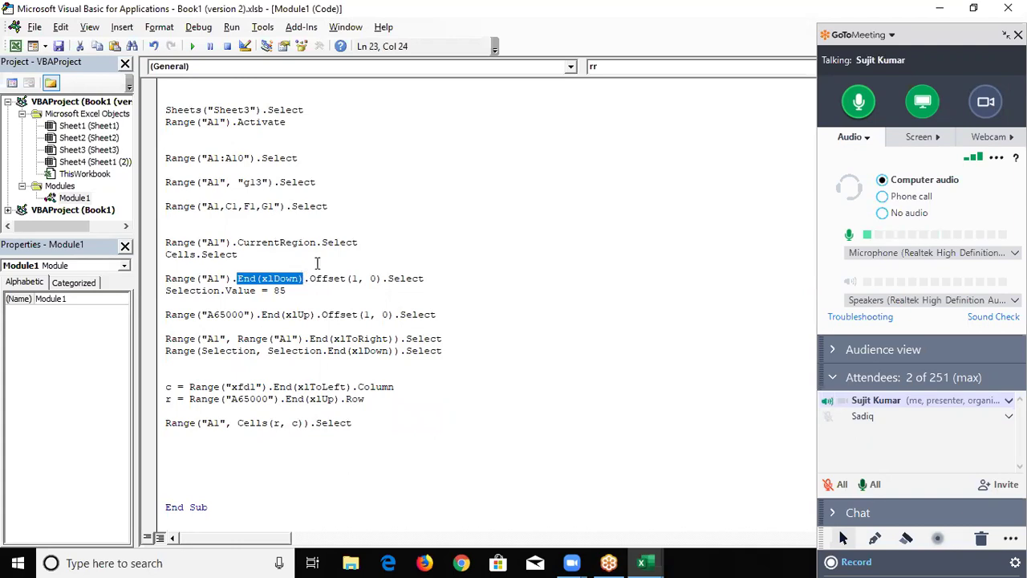
pyautogui.click(249, 411)
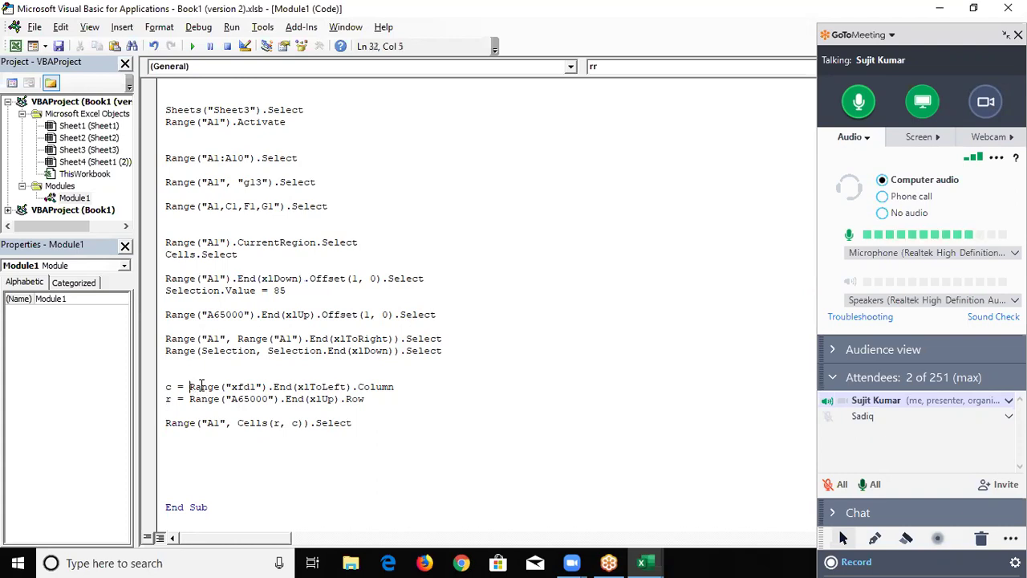
pyautogui.moveTo(190, 387); pyautogui.dragTo(399, 390)
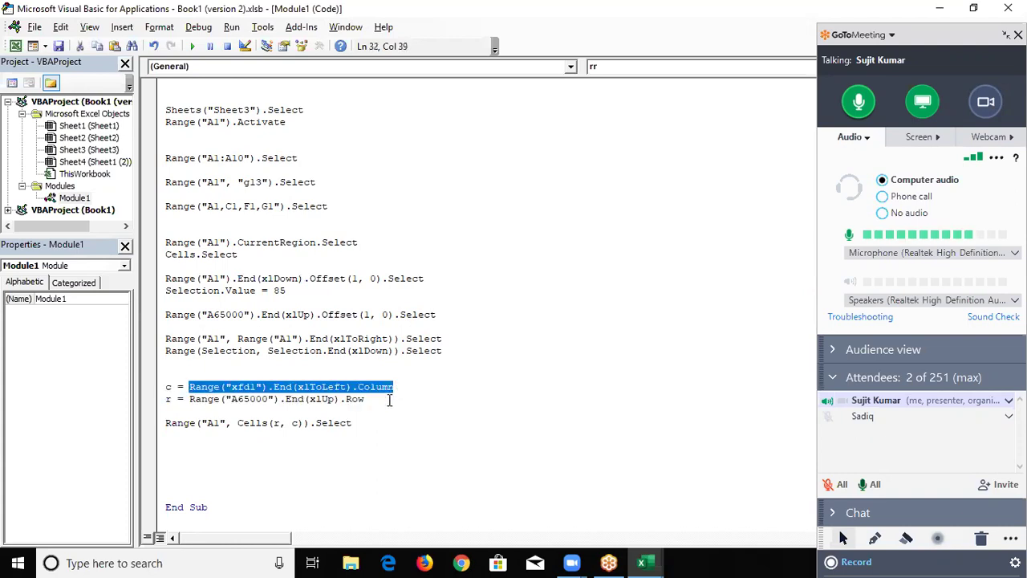
pyautogui.click(393, 401)
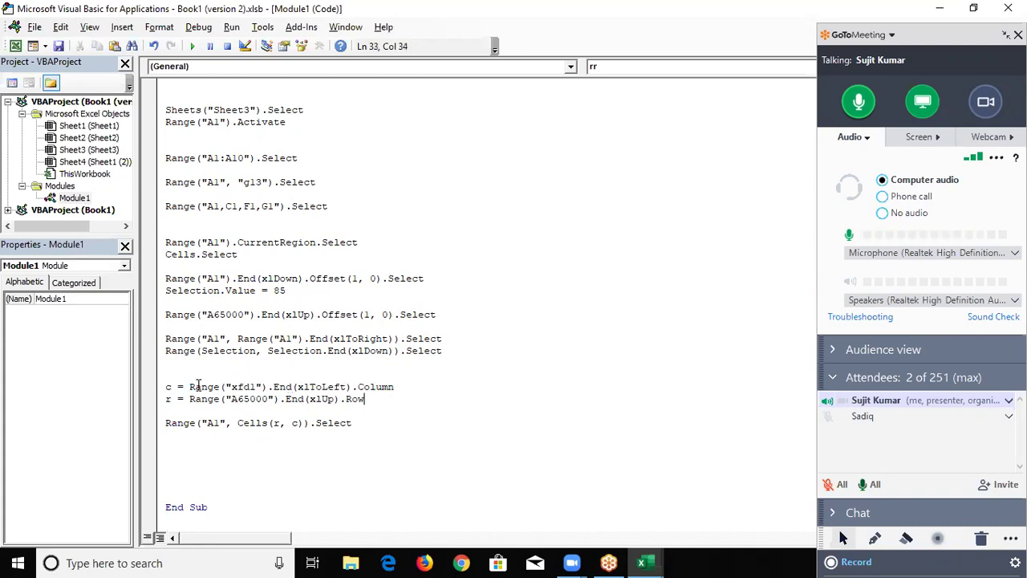
pyautogui.moveTo(190, 387)
pyautogui.mouseDown()
pyautogui.moveTo(408, 392)
pyautogui.moveTo(190, 399)
pyautogui.mouseUp()
pyautogui.click(393, 401)
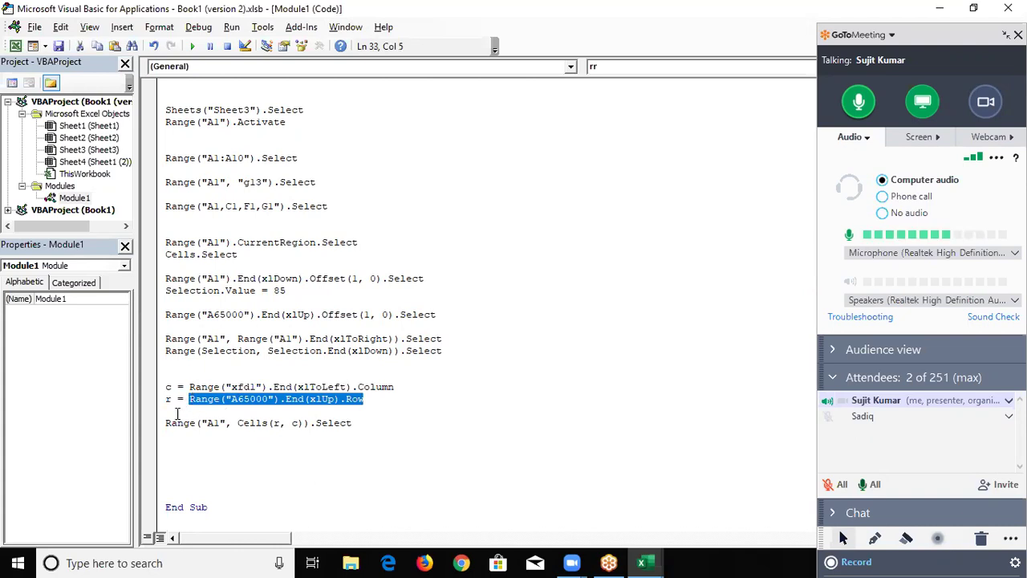
pyautogui.click(207, 387)
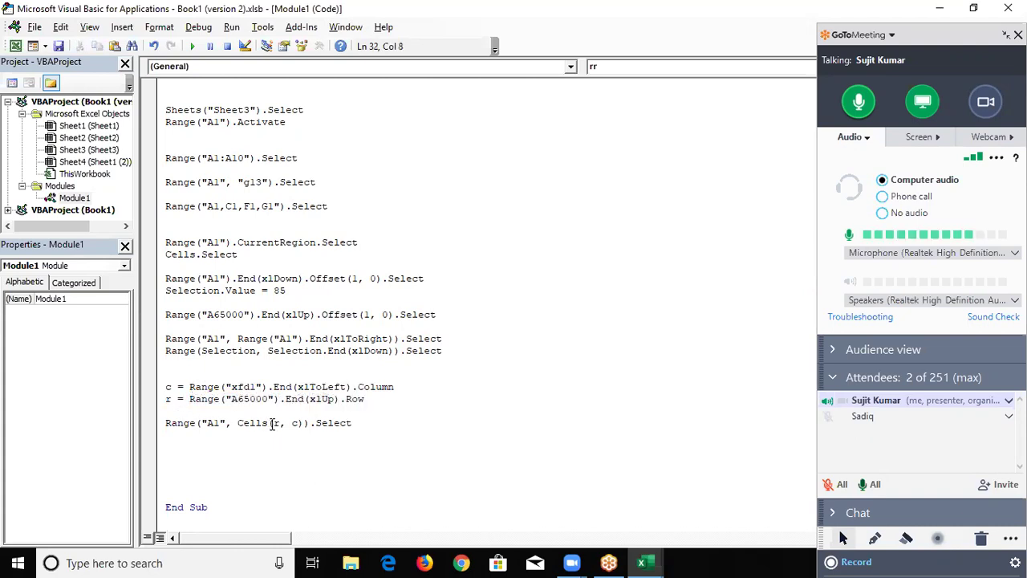
pyautogui.click(190, 387)
pyautogui.moveTo(189, 387); pyautogui.dragTo(394, 387)
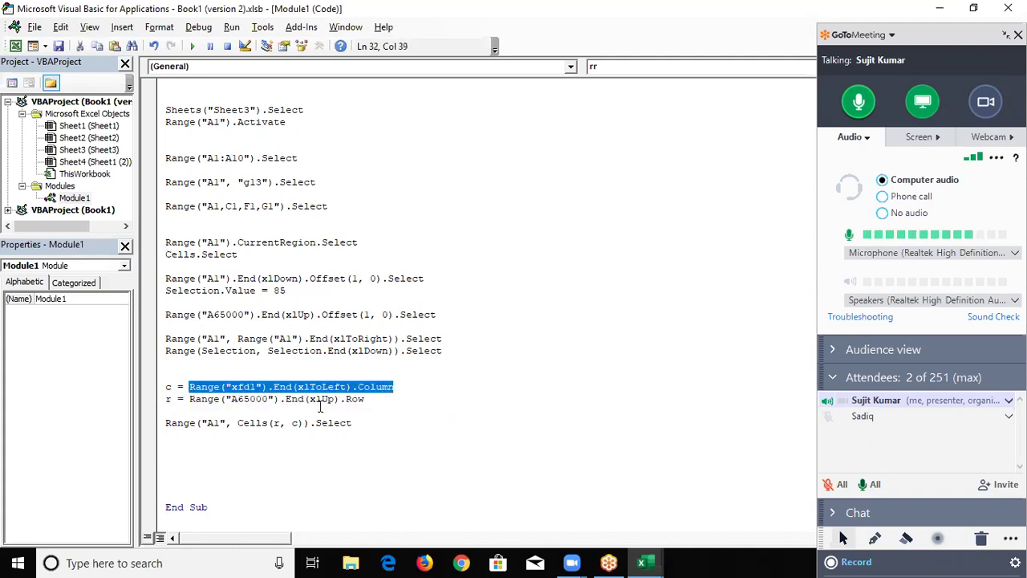
pyautogui.click(275, 423)
pyautogui.doubleClick(294, 423)
pyautogui.write('Range("xfd1").End(xlToLeft).Column')
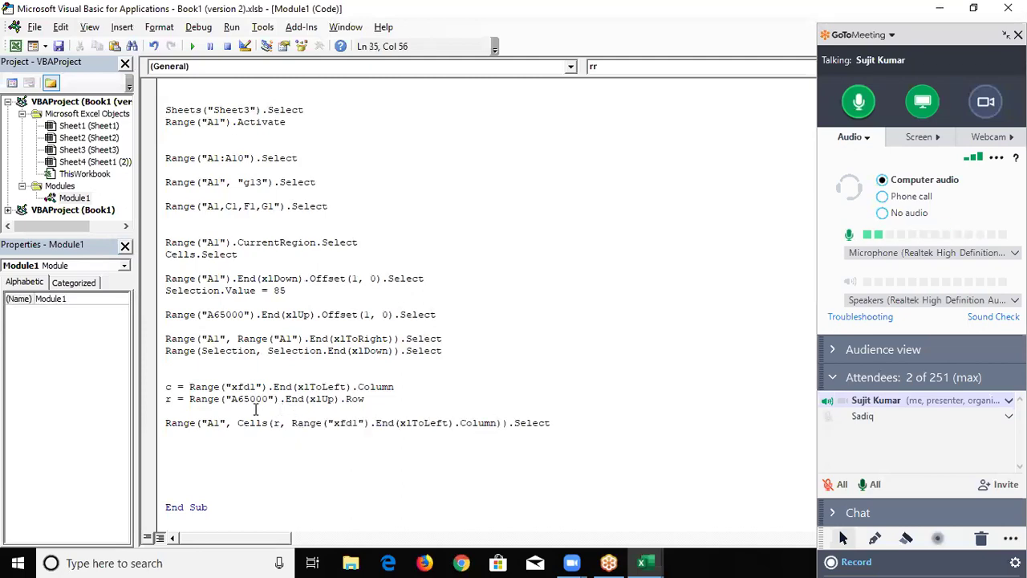
pyautogui.moveTo(190, 399); pyautogui.dragTo(366, 401)
pyautogui.hotkey('ctrl', 'c')
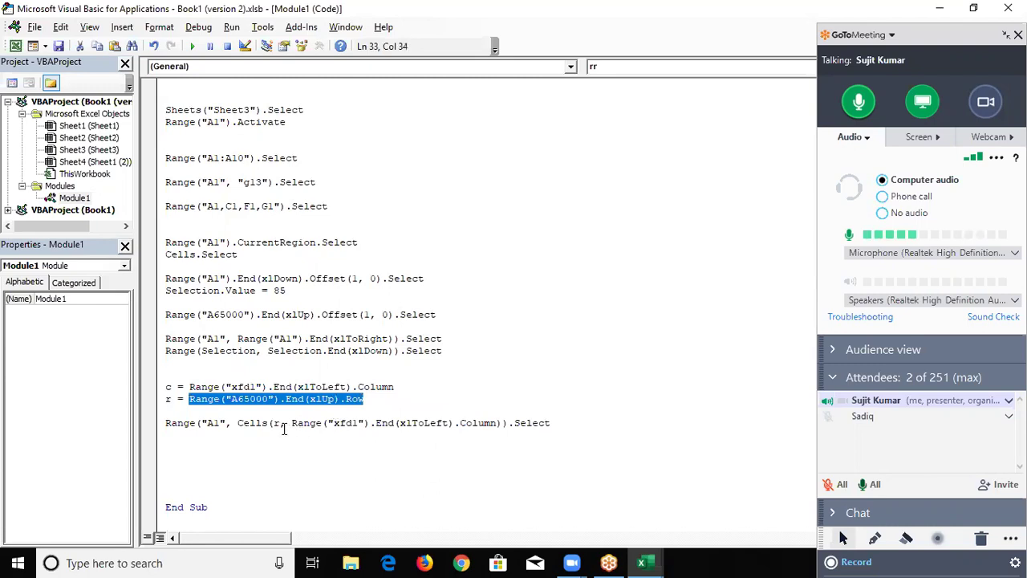
pyautogui.moveTo(283, 423); pyautogui.dragTo(267, 423)
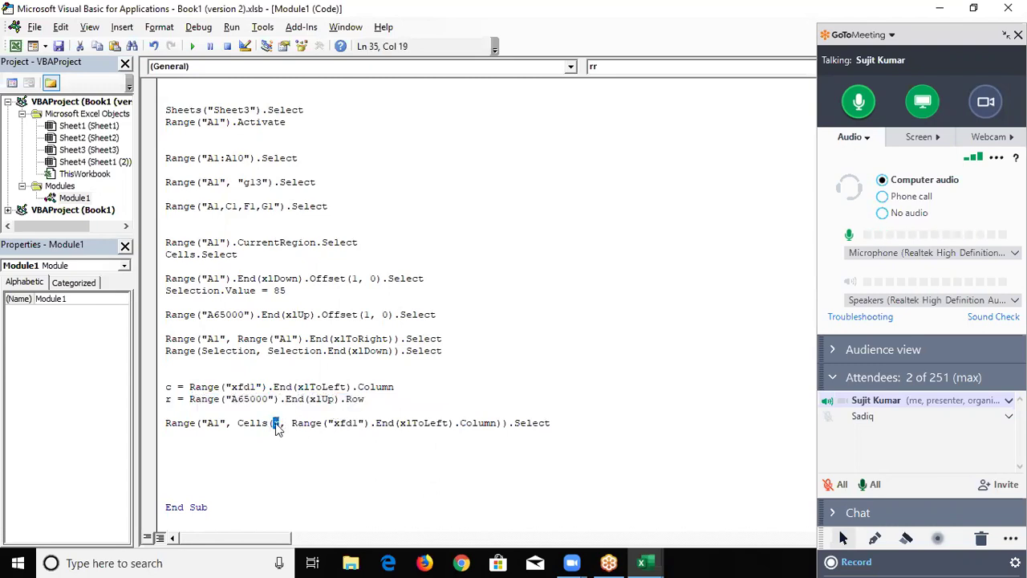
pyautogui.hotkey('ctrl', 'v')
pyautogui.click(305, 450)
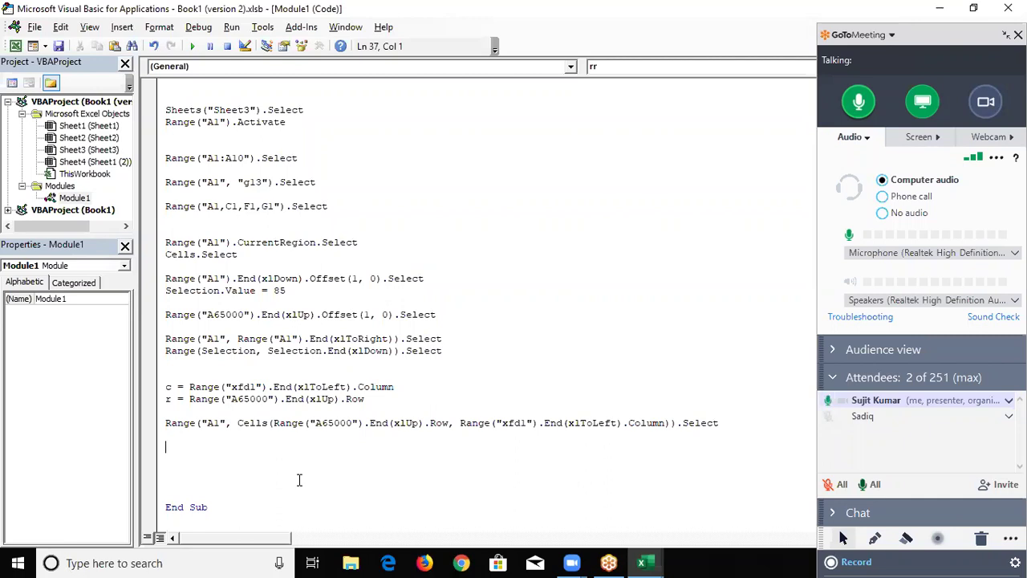
pyautogui.hotkey('ctrl', 'z')
pyautogui.hotkey('ctrl', 'z')
pyautogui.click(298, 481)
pyautogui.click(166, 387)
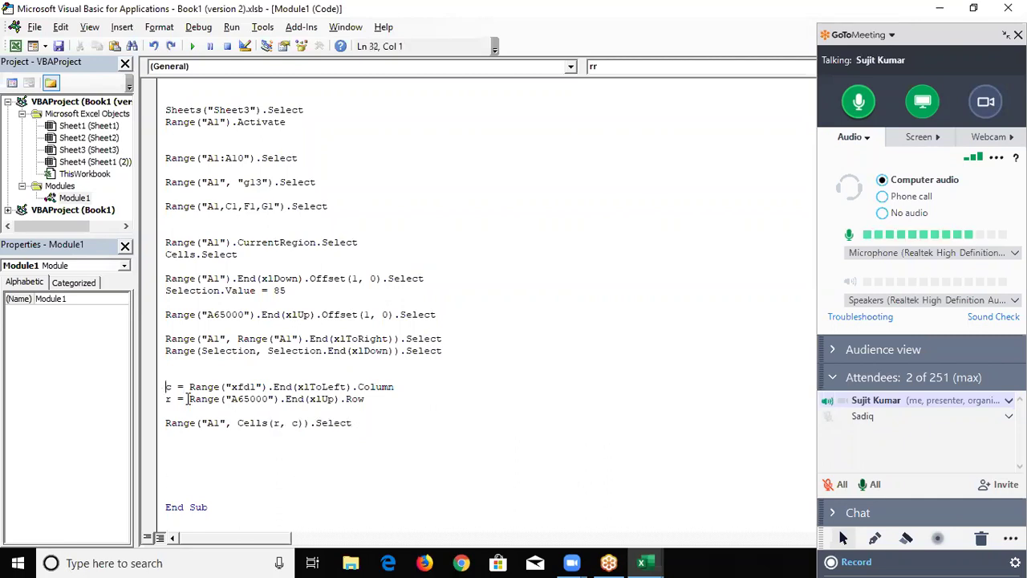
pyautogui.click(274, 423)
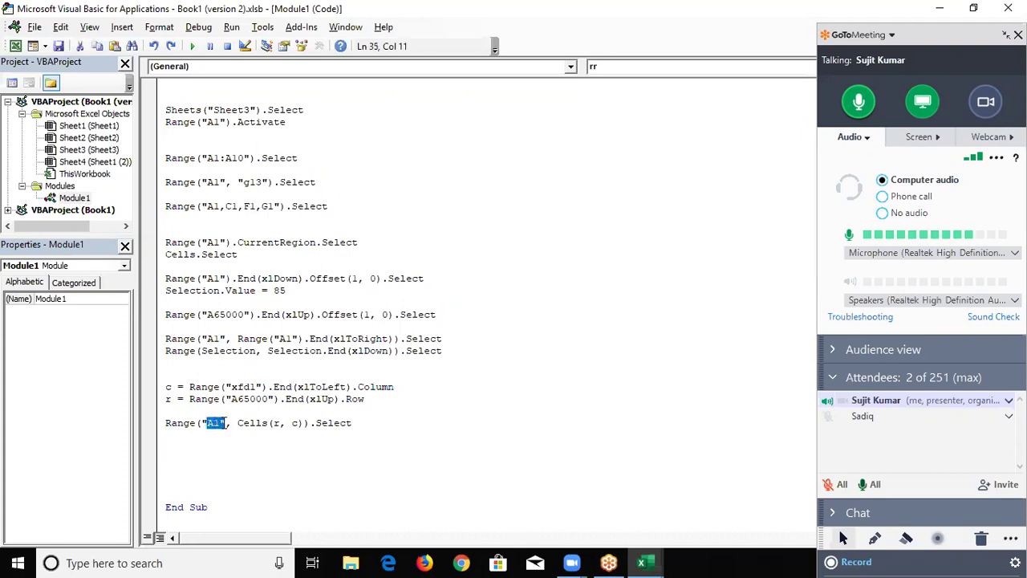